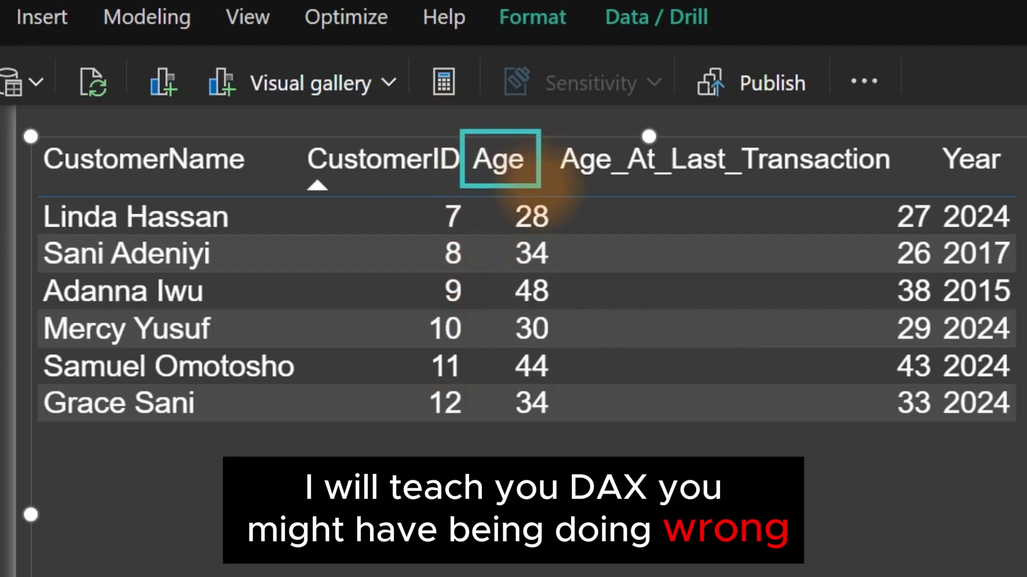
{"action": "mouse_move", "coordinate": [548, 131]}
{"action": "left_mouse_down"}
{"action": "mouse_move", "coordinate": [624, 184]}
{"action": "mouse_move", "coordinate": [907, 187]}
{"action": "left_mouse_up"}
{"action": "key", "text": "Escape"}
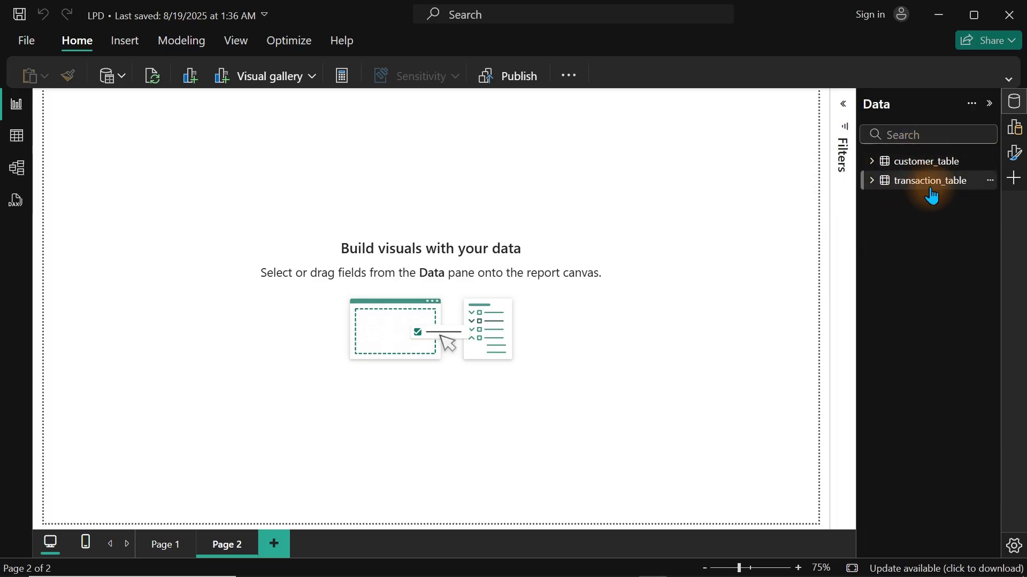
- Show customer_table in the table view and add a new calculated column to it
{"action": "left_click", "coordinate": [12, 140]}
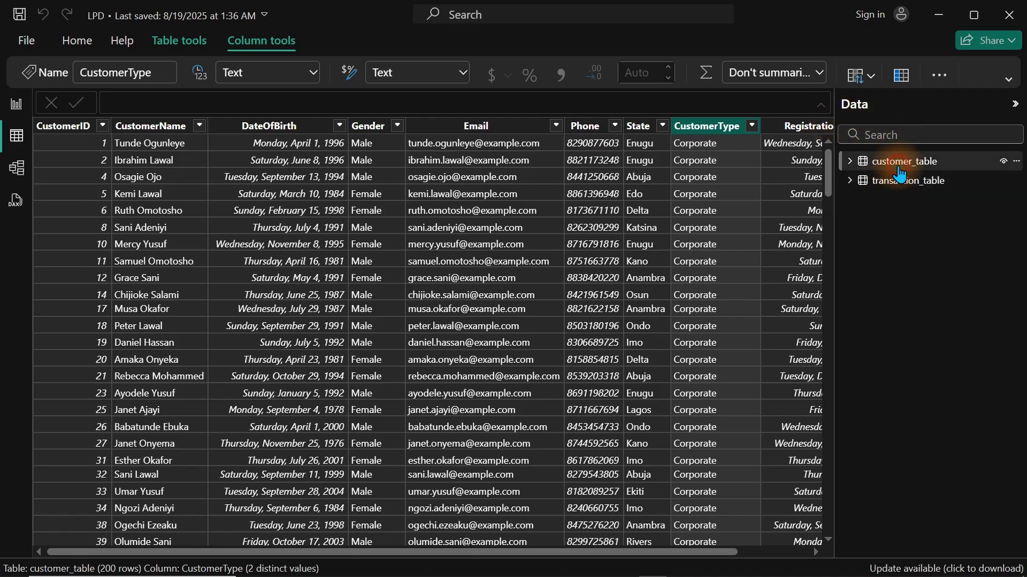
{"action": "left_click", "coordinate": [900, 171]}
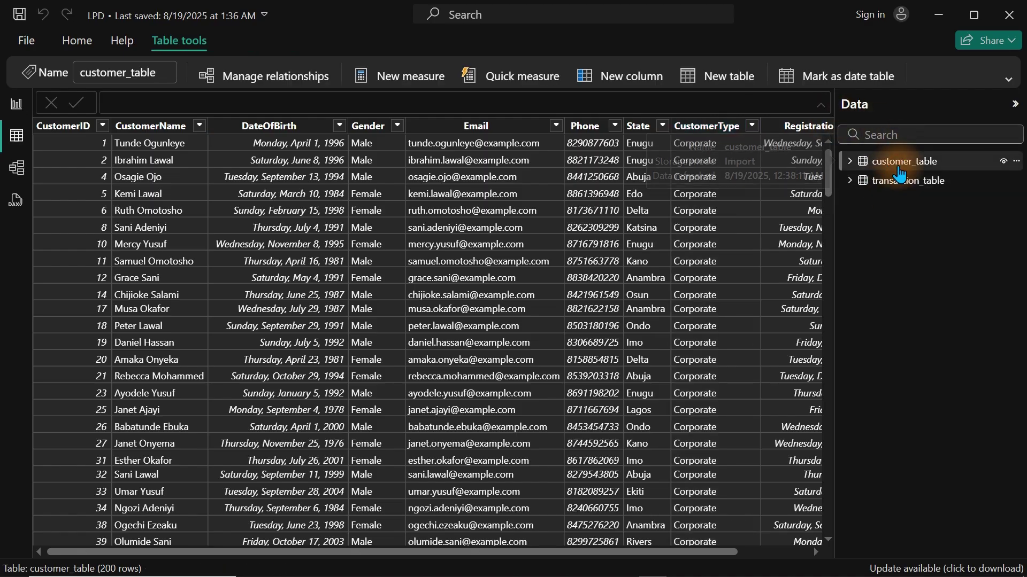
{"action": "right_click", "coordinate": [599, 126]}
{"action": "left_click", "coordinate": [650, 268]}
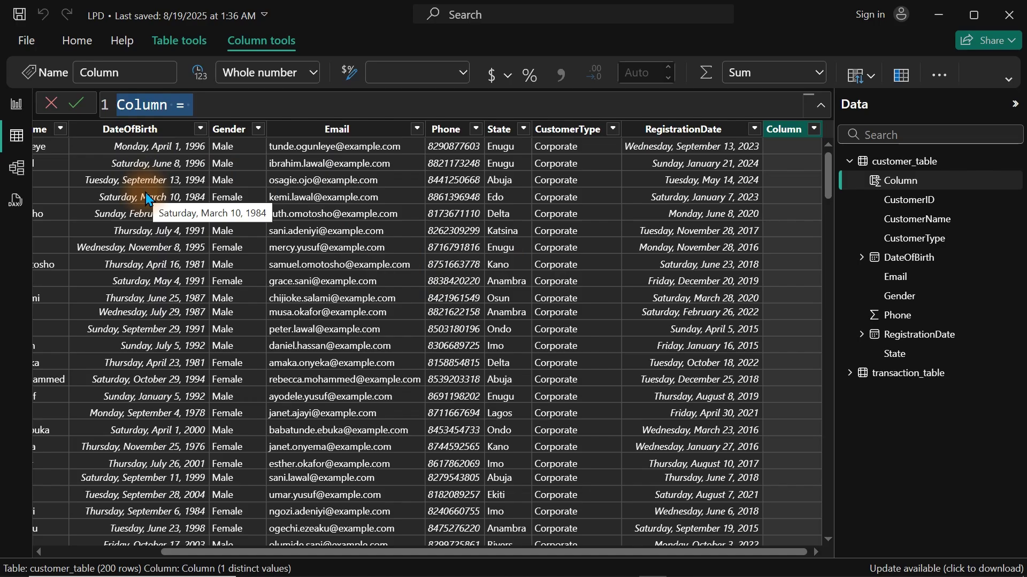
- Replace the default formula text with the column name Age and start its expression with the DATEDIFF function
{"action": "left_click", "coordinate": [237, 101]}
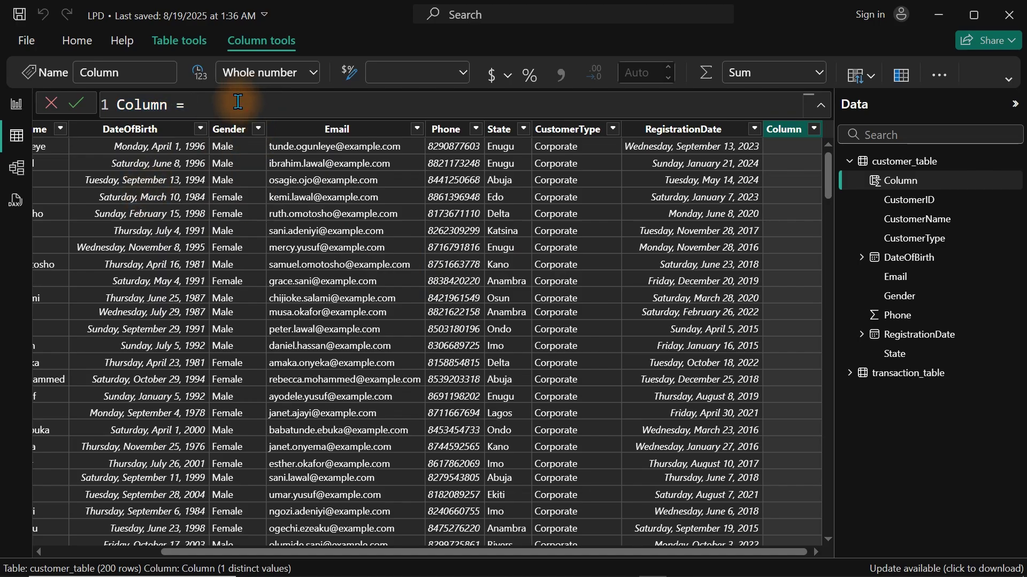
{"action": "key", "text": "ctrl+a"}
{"action": "key", "text": "BackSpace"}
{"action": "type", "text": "a"}
{"action": "key", "text": "BackSpace"}
{"action": "type", "text": "Ate"}
{"action": "key", "text": "BackSpace"}
{"action": "key", "text": "BackSpace"}
{"action": "type", "text": "ge = date"}
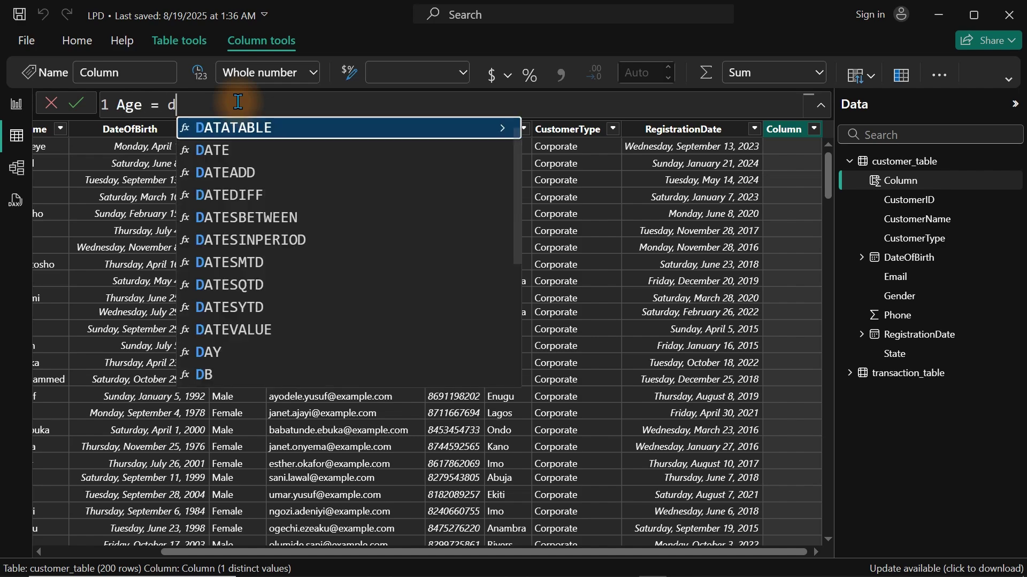
{"action": "type", "text": "d"}
{"action": "key", "text": "Tab"}
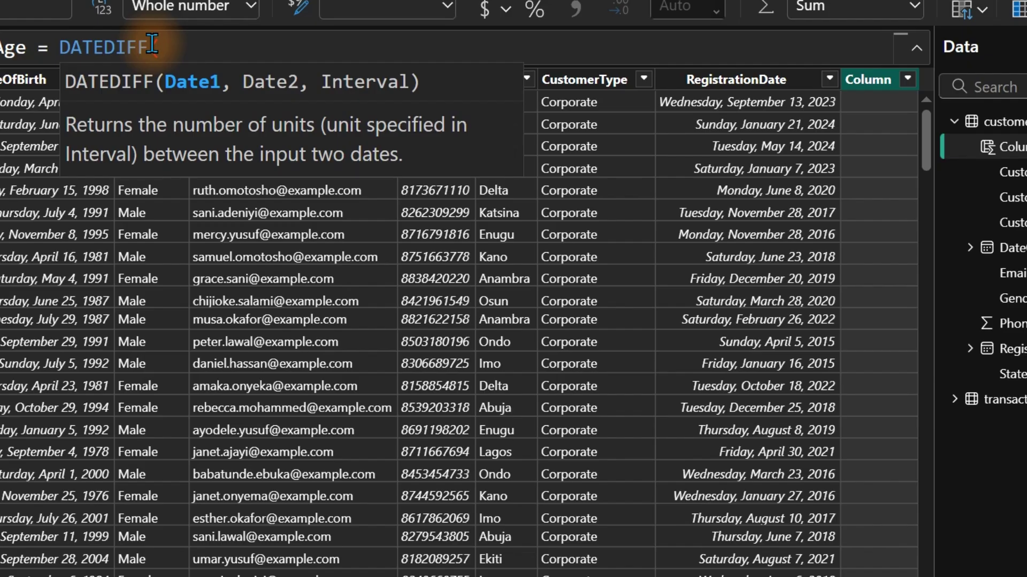
- Complete DATEDIFF with customer_table[DateOfBirth], TODAY() and the YEAR interval, and commit the Age formula
{"action": "type", "text": "dated"}
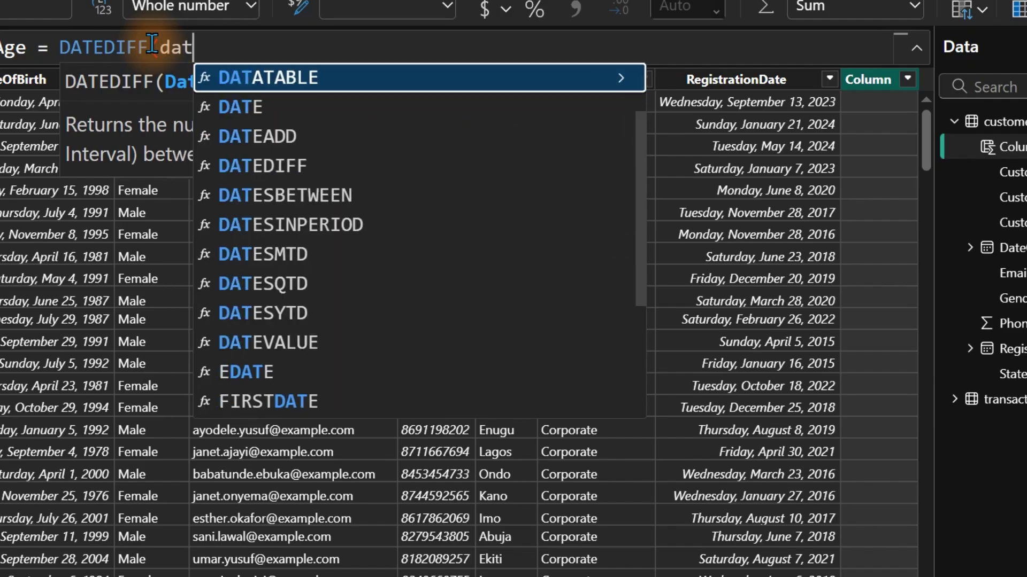
{"action": "key", "text": "BackSpace"}
{"action": "type", "text": "o"}
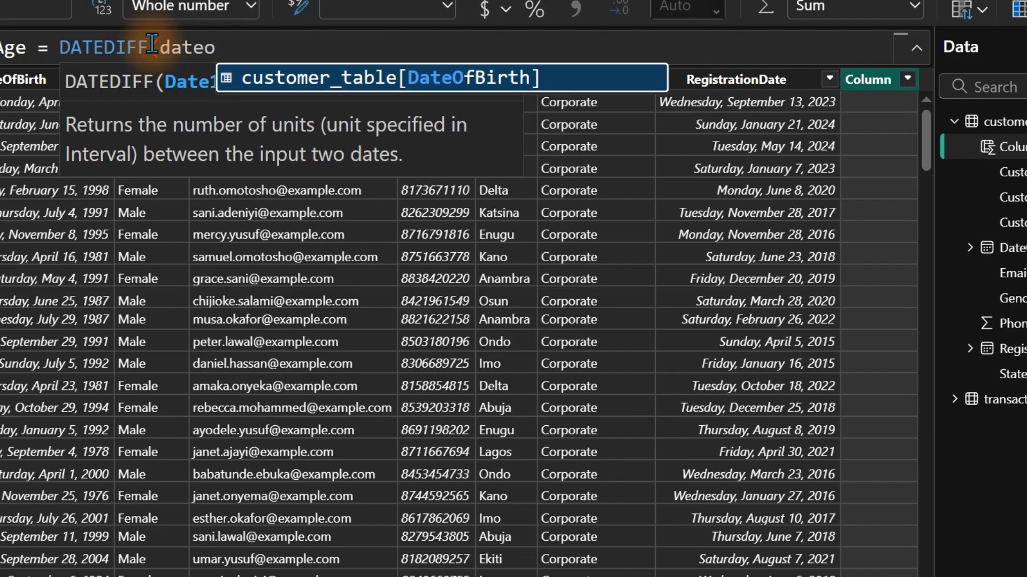
{"action": "key", "text": "Tab"}
{"action": "type", "text": ", tod"}
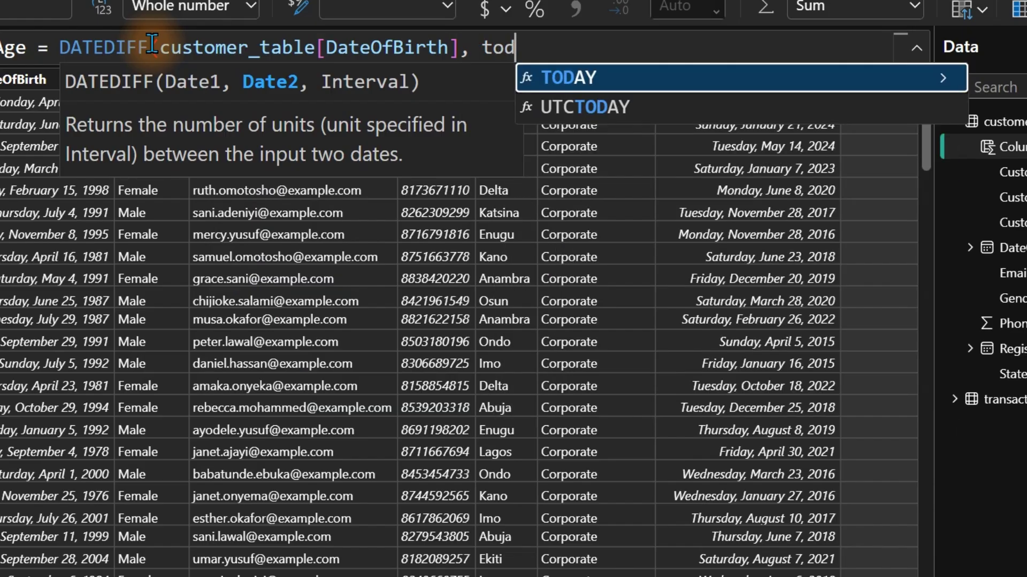
{"action": "key", "text": "Tab"}
{"action": "type", "text": ","}
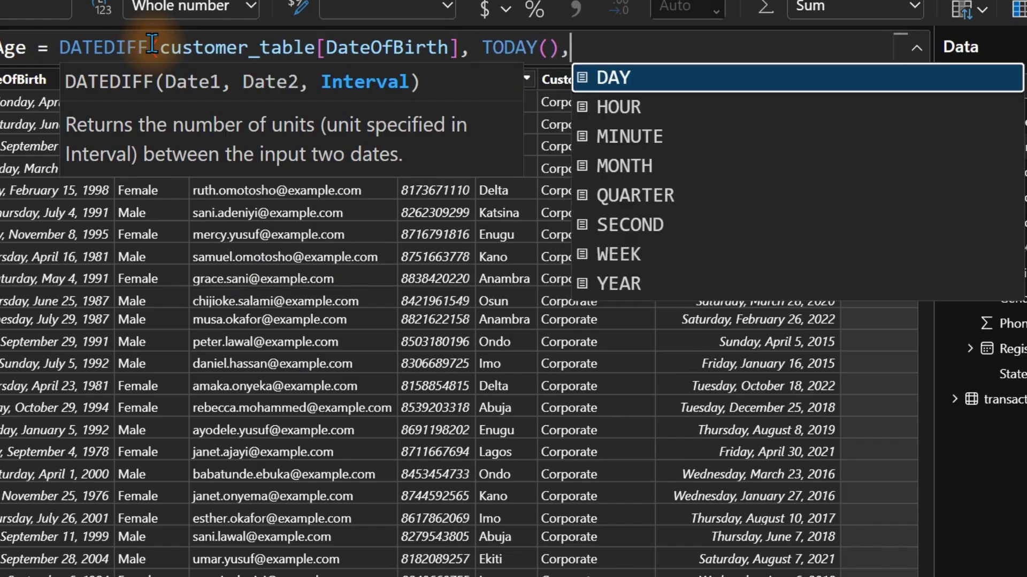
{"action": "type", "text": "y"}
{"action": "key", "text": "Tab"}
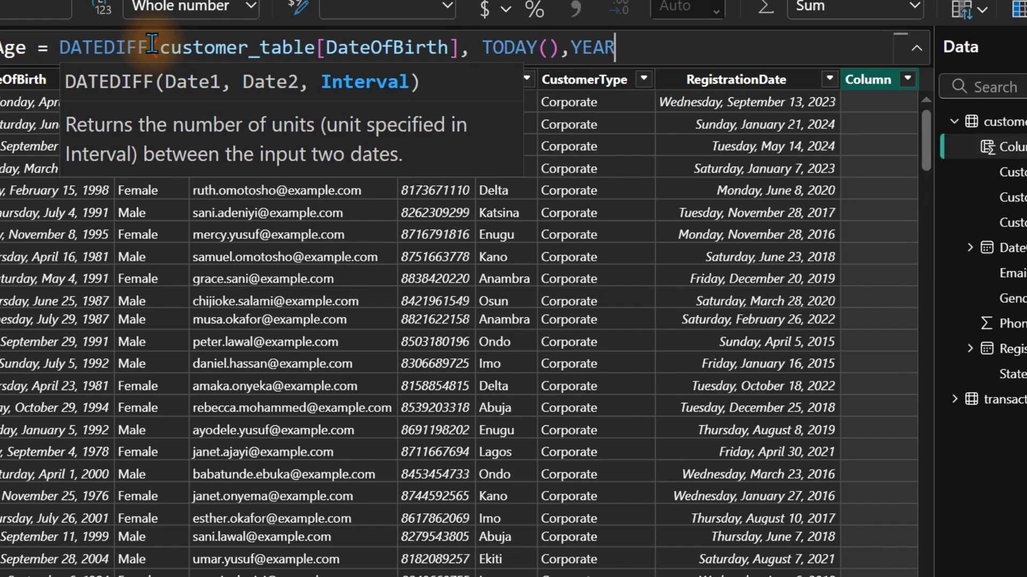
{"action": "type", "text": ")"}
{"action": "key", "text": "Return"}
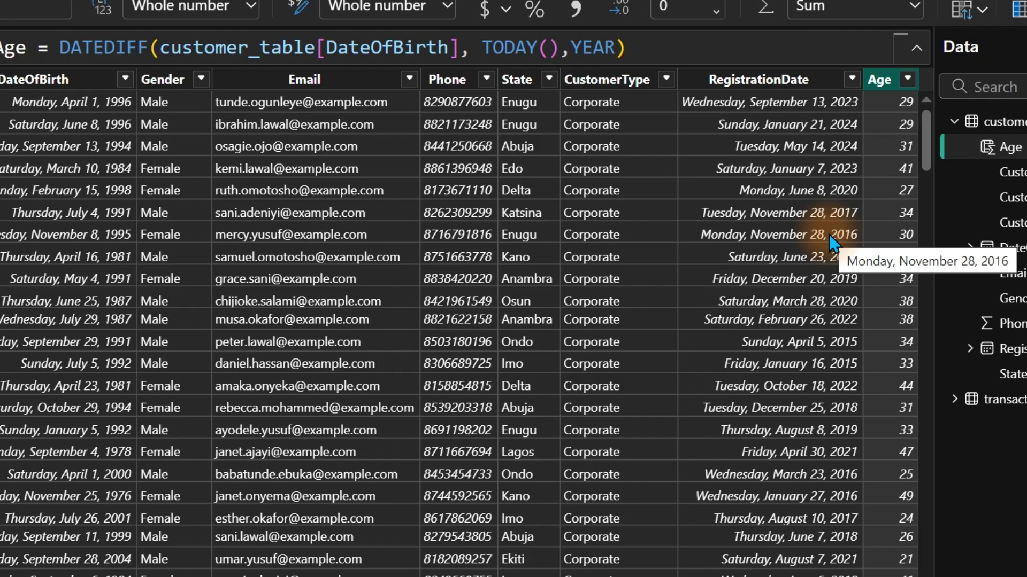
- Add another calculated column to customer_table named Customer Last Seen, with its expression starting on an indented second line
{"action": "right_click", "coordinate": [880, 82]}
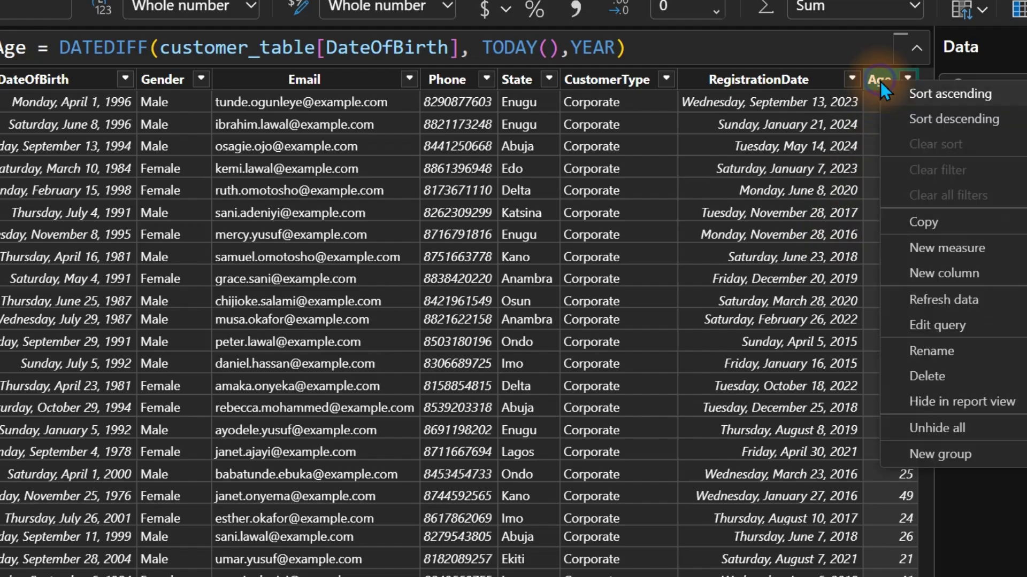
{"action": "left_click", "coordinate": [950, 274]}
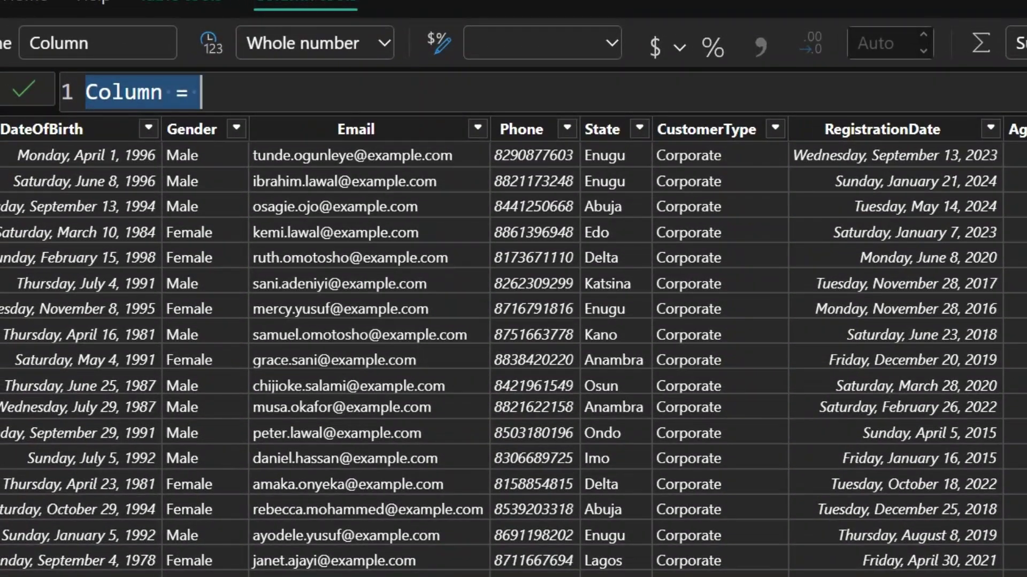
{"action": "type", "text": "L"}
{"action": "key", "text": "BackSpace"}
{"action": "type", "text": "Customer Last Seen"}
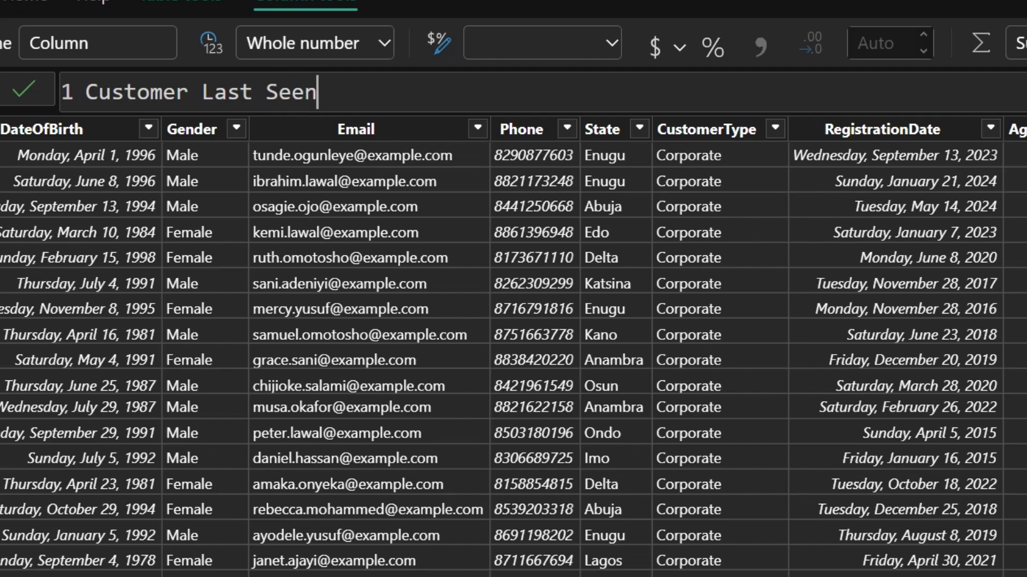
{"action": "type", "text": " ="}
{"action": "key", "text": "shift+Return"}
{"action": "key", "text": "Tab"}
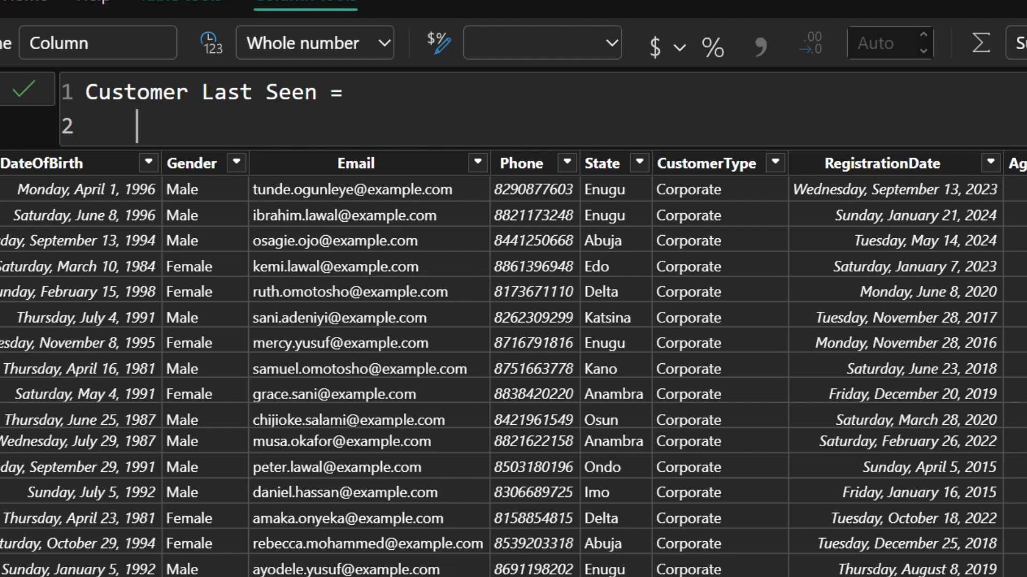
- Begin the Customer Last Seen expression with CALCULATE and open a MAX function on the line below it
{"action": "type", "text": "cal"}
{"action": "key", "text": "Tab"}
{"action": "key", "text": "shift+Return"}
{"action": "type", "text": "max"}
{"action": "key", "text": "Tab"}
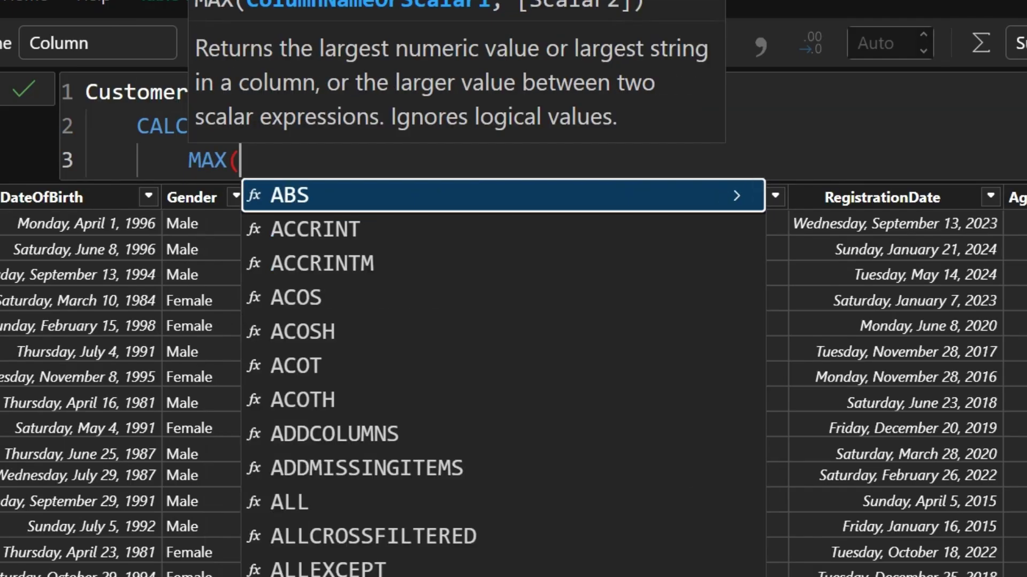
- Give MAX the transaction_table[TransactionDate] column as its argument and close it with a trailing comma
{"action": "type", "text": "tran"}
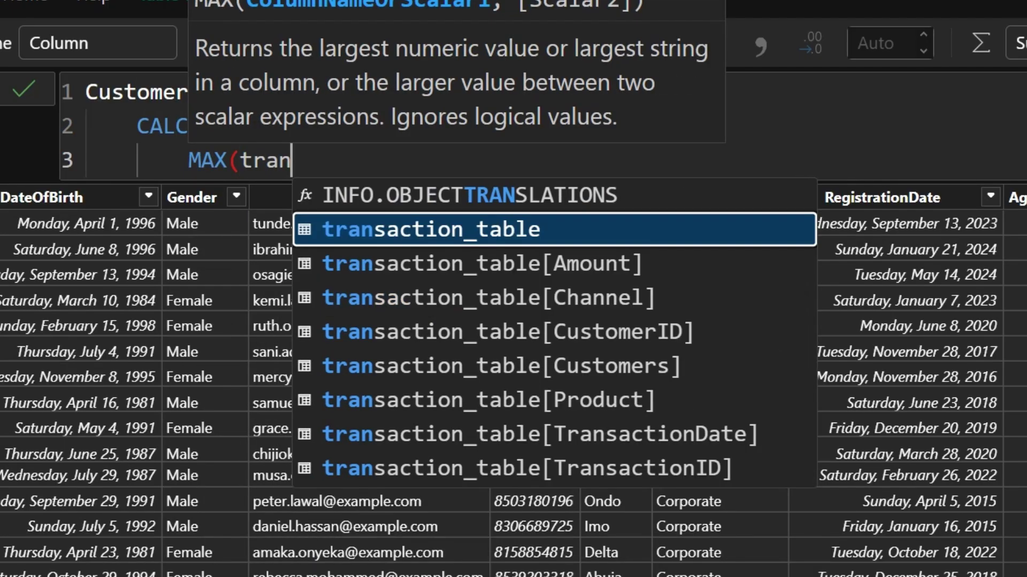
{"action": "key", "text": "Down"}
{"action": "key", "text": "Down"}
{"action": "key", "text": "Down"}
{"action": "key", "text": "Down"}
{"action": "key", "text": "Down"}
{"action": "key", "text": "Down"}
{"action": "key", "text": "Down"}
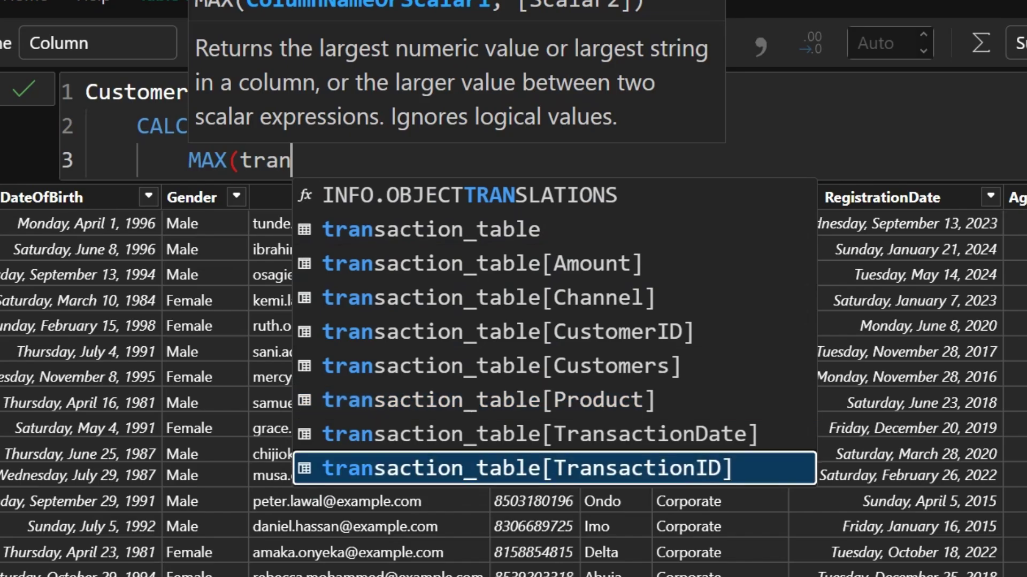
{"action": "key", "text": "Up"}
{"action": "key", "text": "Tab"}
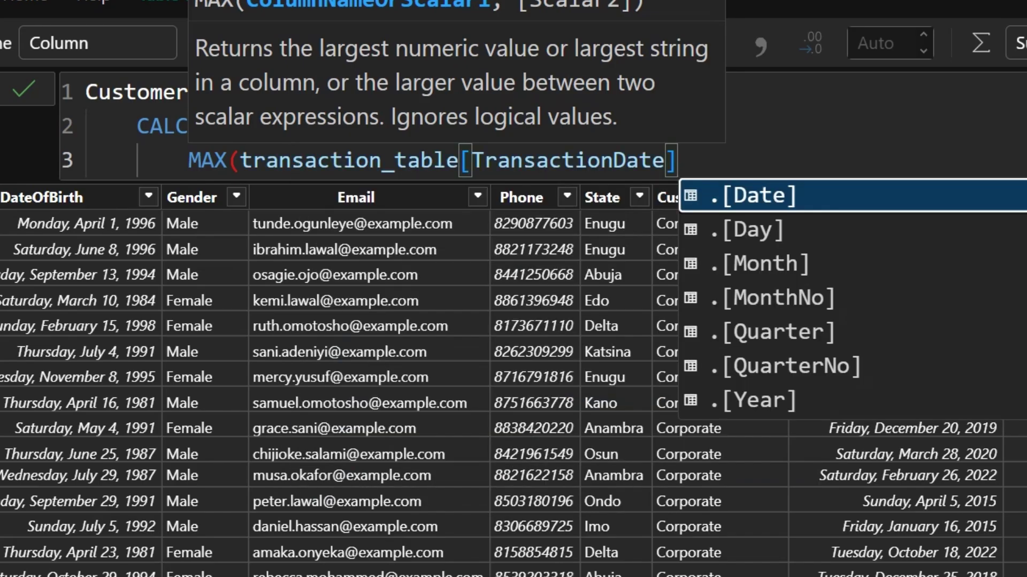
{"action": "type", "text": ")"}
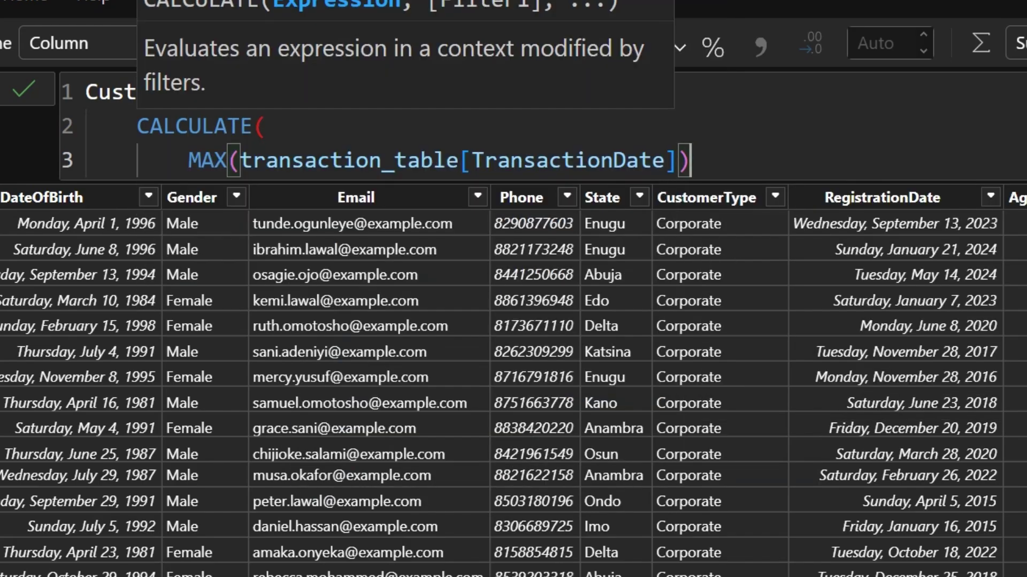
{"action": "type", "text": ","}
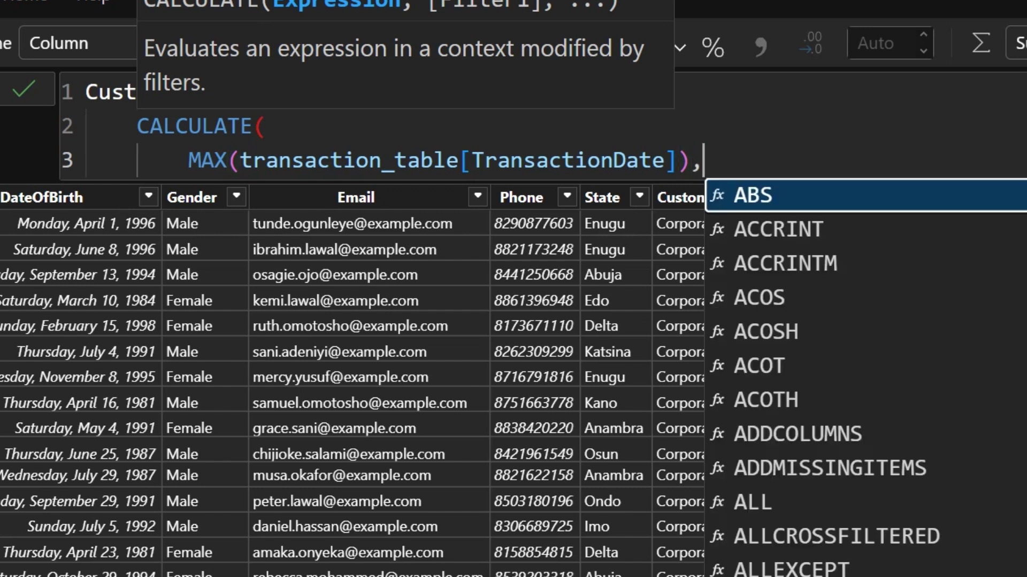
- Add a FILTER function as CALCULATE's second argument, with transaction_table as the table on its own line
{"action": "key", "text": "shift+Return"}
{"action": "type", "text": "fisl"}
{"action": "key", "text": "BackSpace"}
{"action": "key", "text": "BackSpace"}
{"action": "type", "text": "l"}
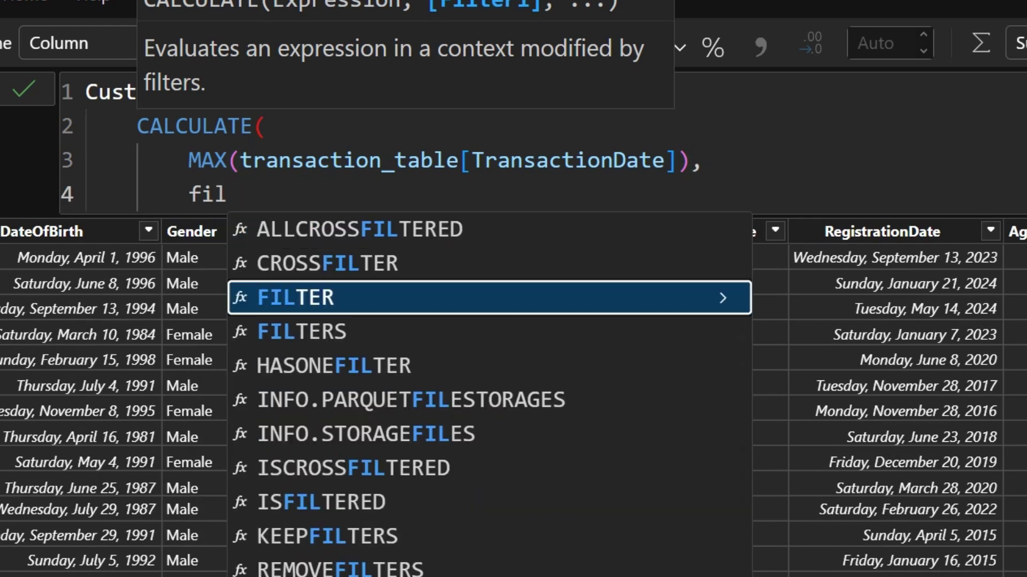
{"action": "key", "text": "Tab"}
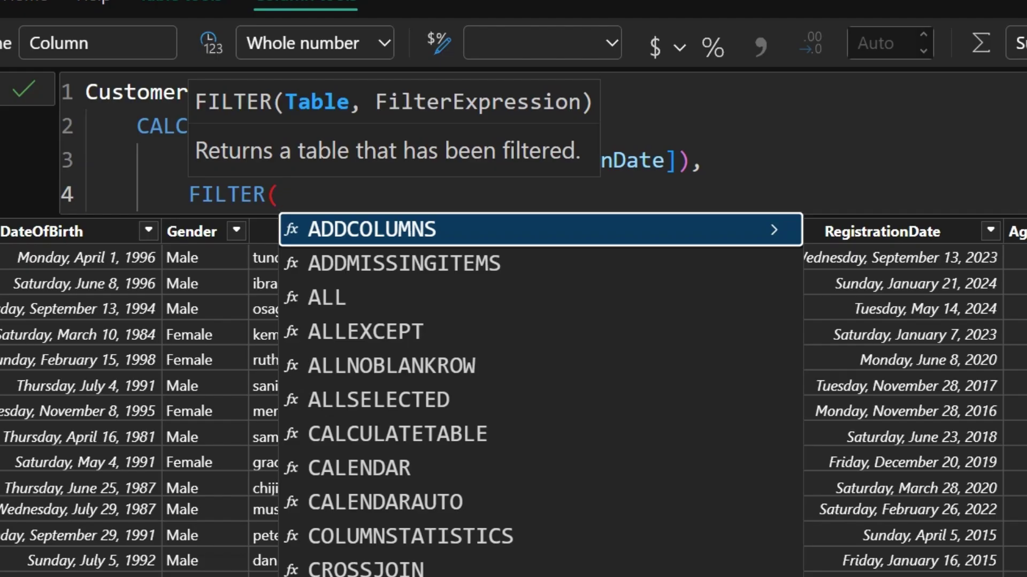
{"action": "key", "text": "shift+Return"}
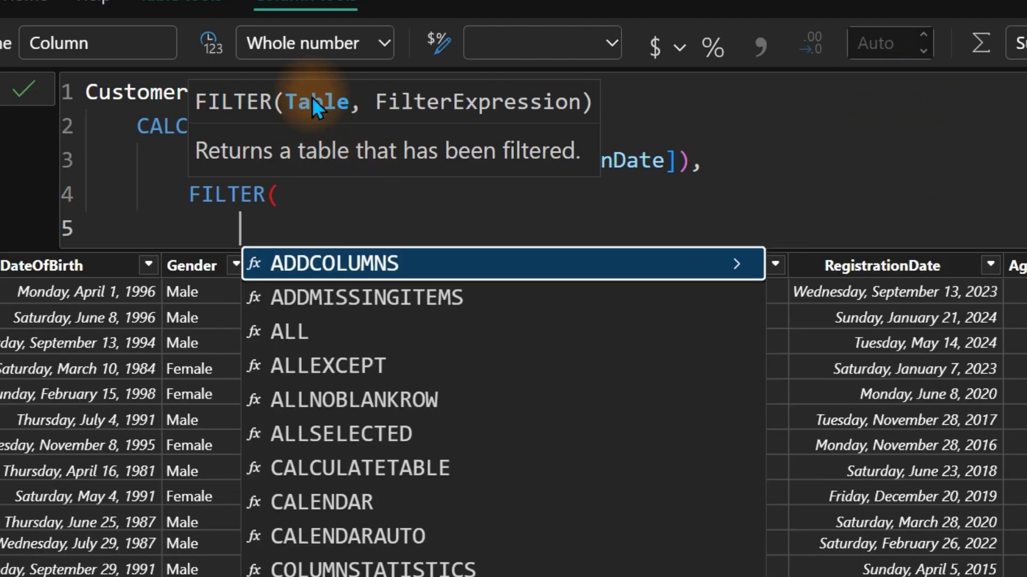
{"action": "type", "text": "tr"}
{"action": "key", "text": "Tab"}
{"action": "type", "text": ","}
{"action": "key", "text": "shift+Return"}
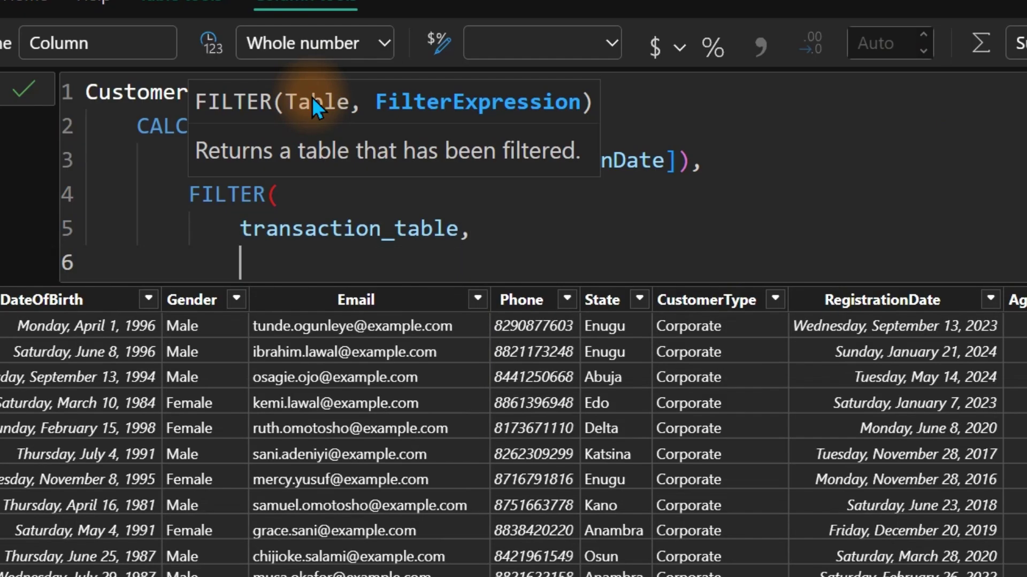
- Start the filter condition with transaction_table[CustomerID] followed by an equals sign
{"action": "type", "text": "tr"}
{"action": "key", "text": "Down"}
{"action": "key", "text": "Down"}
{"action": "key", "text": "Down"}
{"action": "key", "text": "Down"}
{"action": "key", "text": "Down"}
{"action": "key", "text": "Down"}
{"action": "key", "text": "Down"}
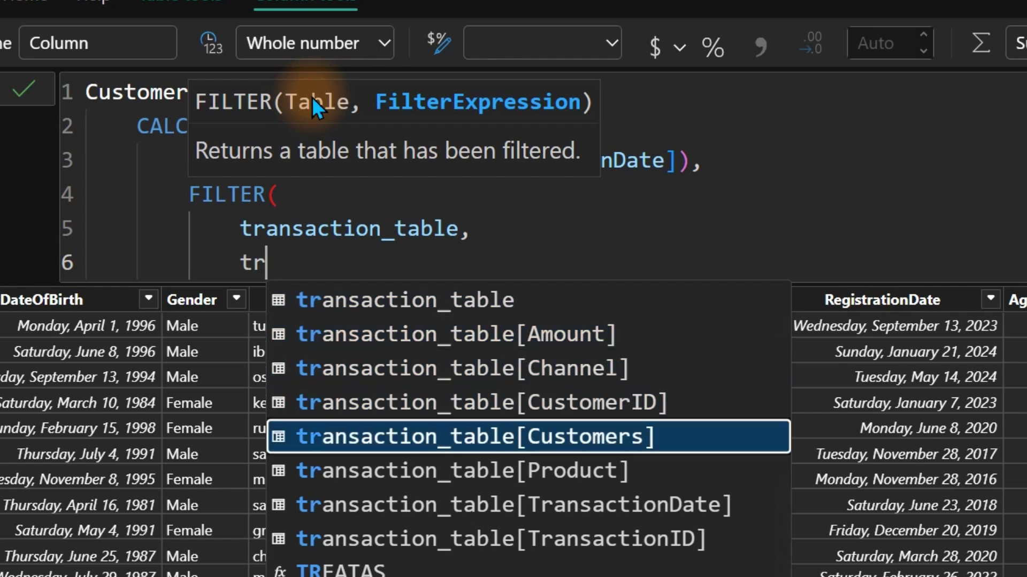
{"action": "key", "text": "Up"}
{"action": "key", "text": "Up"}
{"action": "key", "text": "Up"}
{"action": "key", "text": "Up"}
{"action": "key", "text": "Tab"}
{"action": "type", "text": "= "}
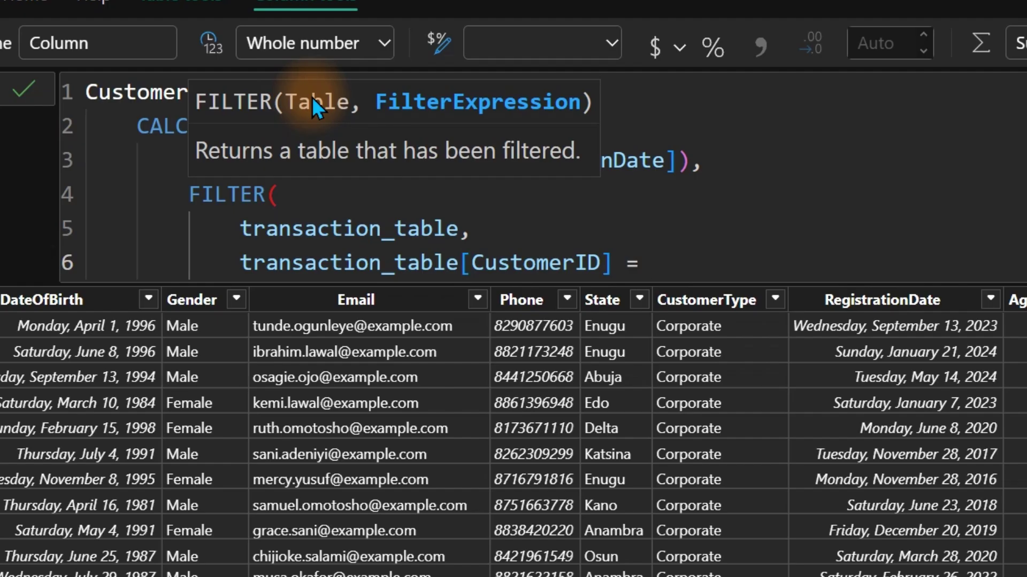
- Finish the condition with customer_table[CustomerID], close FILTER and CALCULATE on separate lines, and commit the formula
{"action": "type", "text": "cus"}
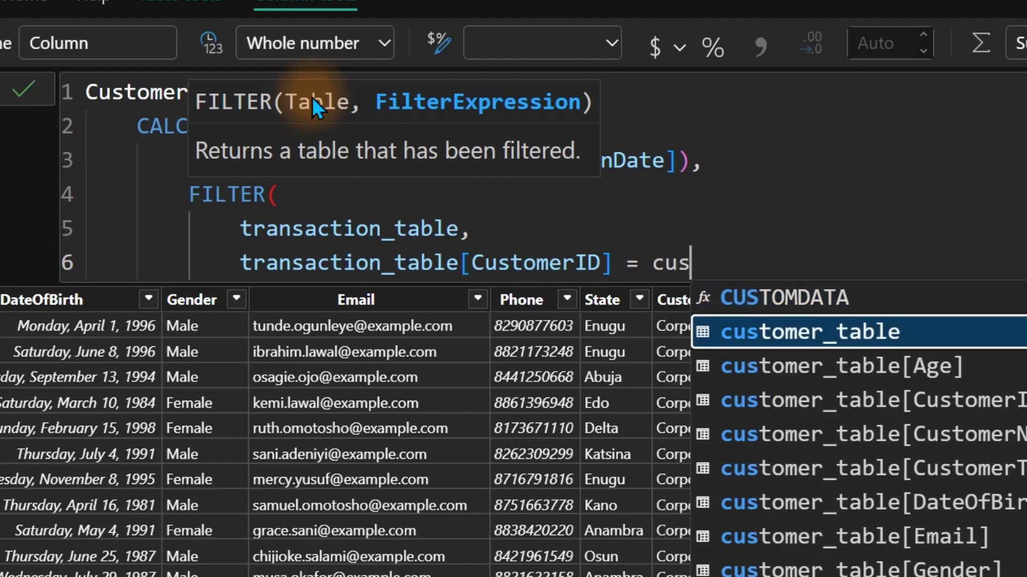
{"action": "key", "text": "Down"}
{"action": "key", "text": "Down"}
{"action": "key", "text": "Tab"}
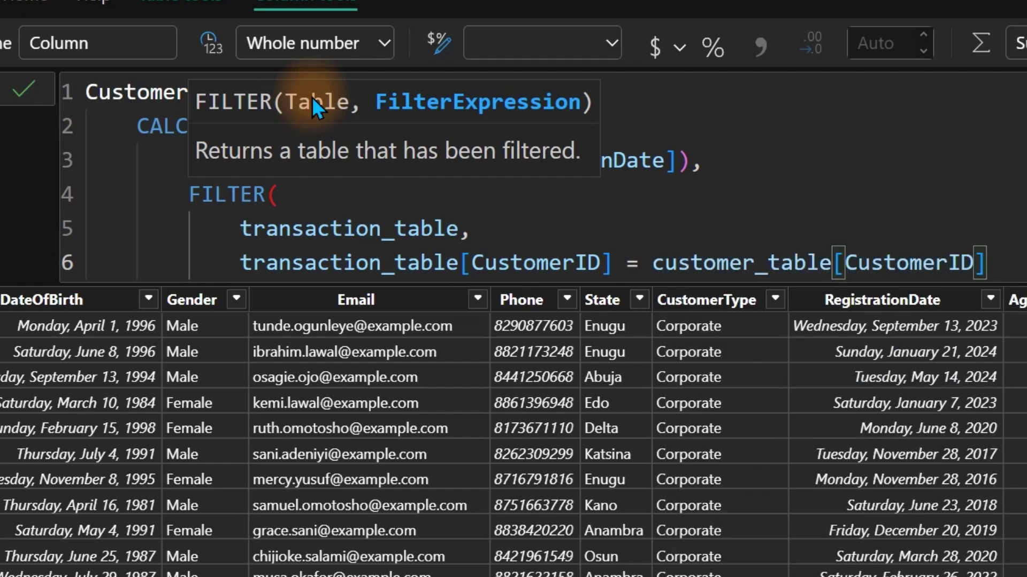
{"action": "key", "text": "Return"}
{"action": "type", "text": ")"}
{"action": "key", "text": "Return"}
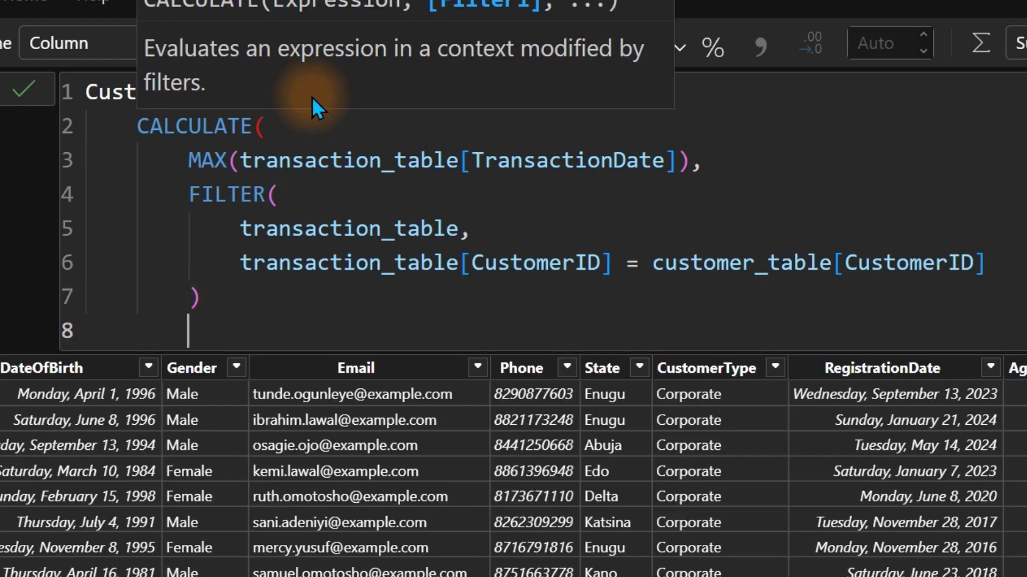
{"action": "type", "text": ")"}
{"action": "key", "text": "Return"}
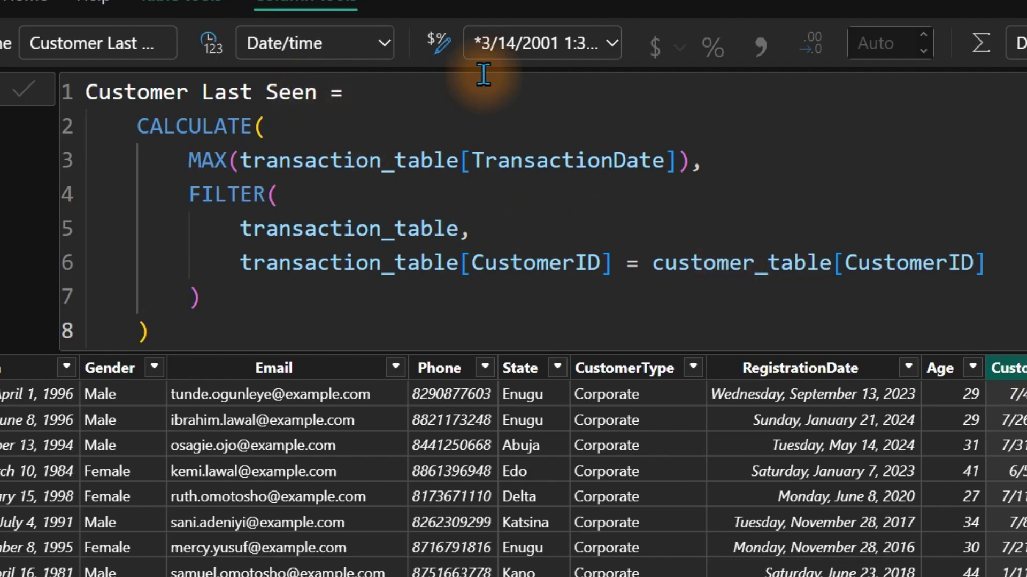
- Format the Customer Last Seen column as *3/14/2001 (Short Date)
{"action": "left_click", "coordinate": [613, 43]}
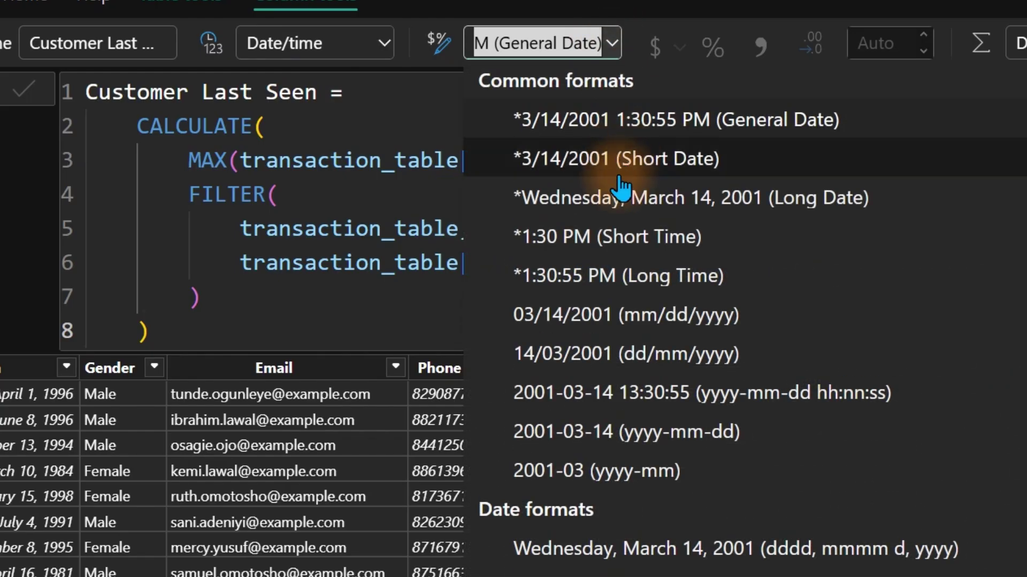
{"action": "left_click", "coordinate": [636, 160]}
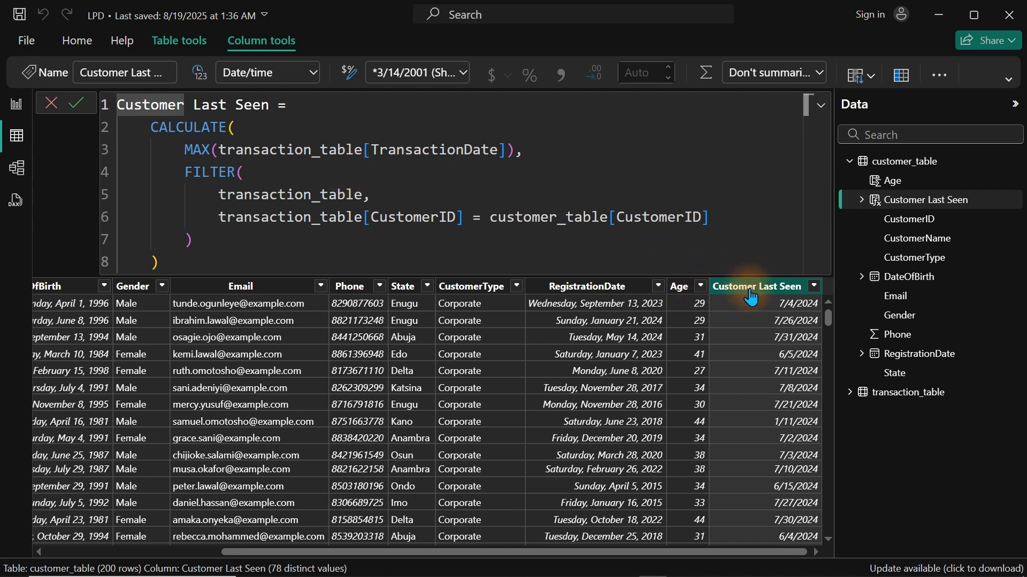
- Add a new calculated column named Age at LT to customer_table and continue its formula on a second line
{"action": "right_click", "coordinate": [727, 329]}
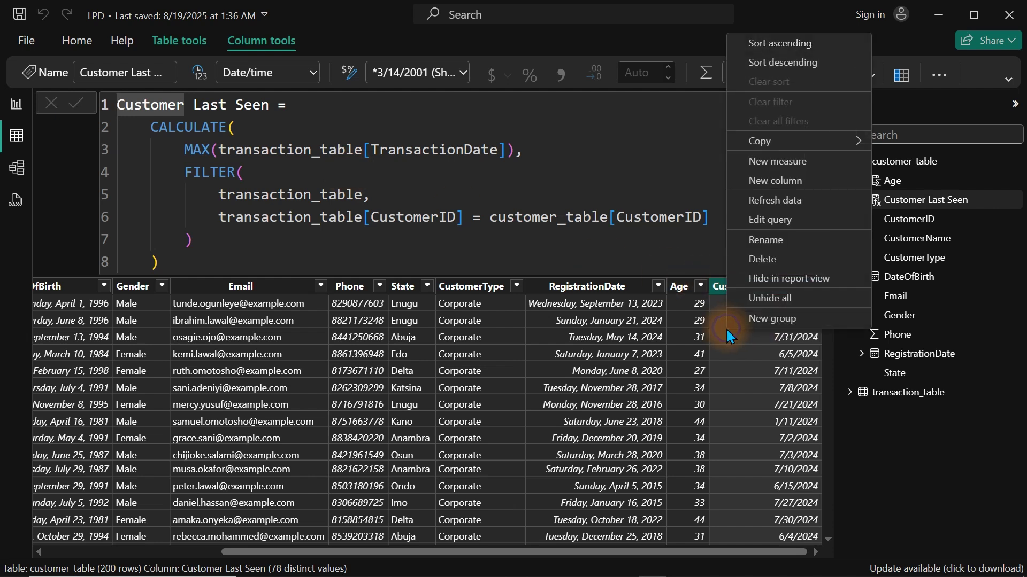
{"action": "left_click", "coordinate": [777, 181]}
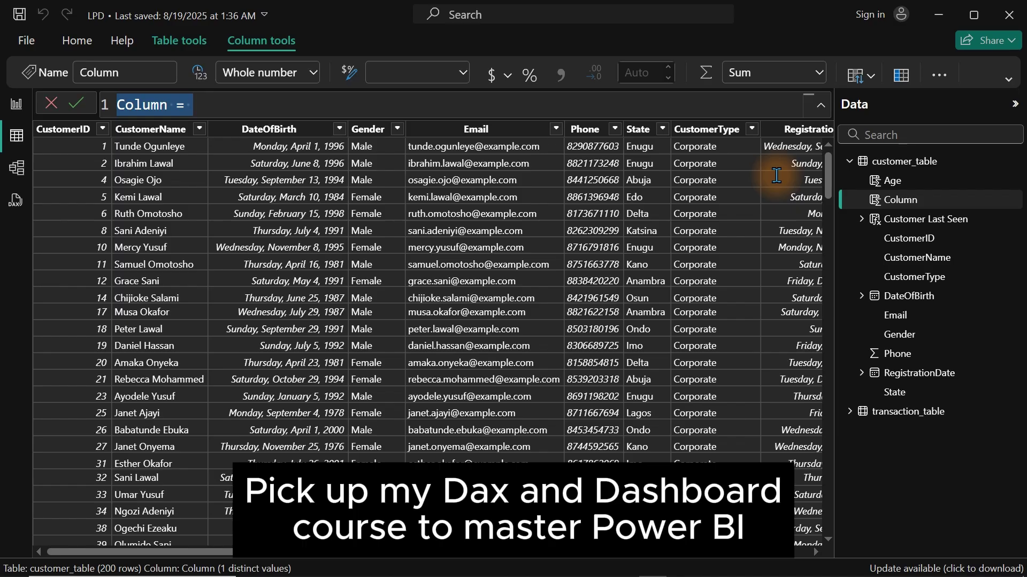
{"action": "type", "text": "Age at "}
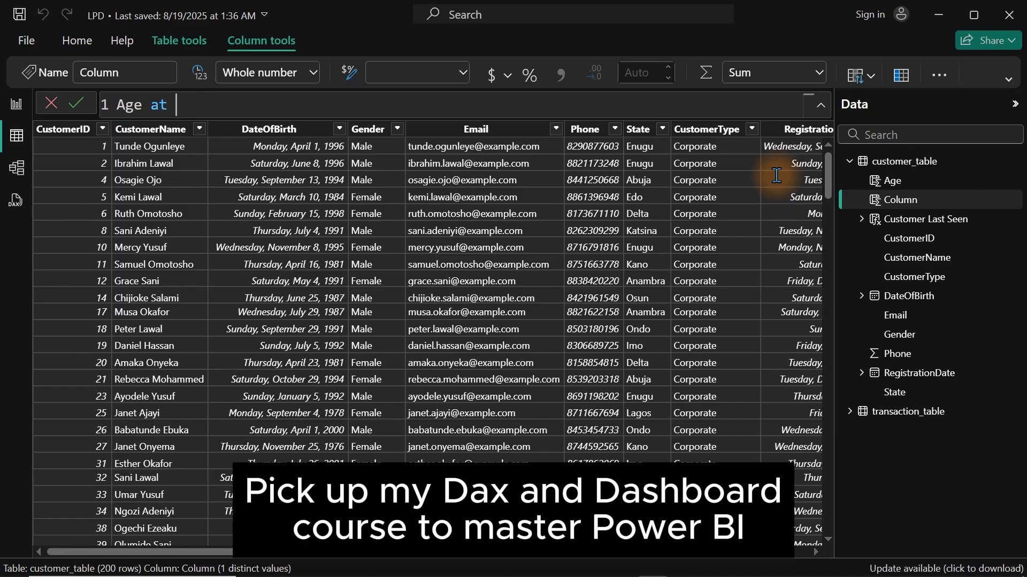
{"action": "type", "text": "LT ="}
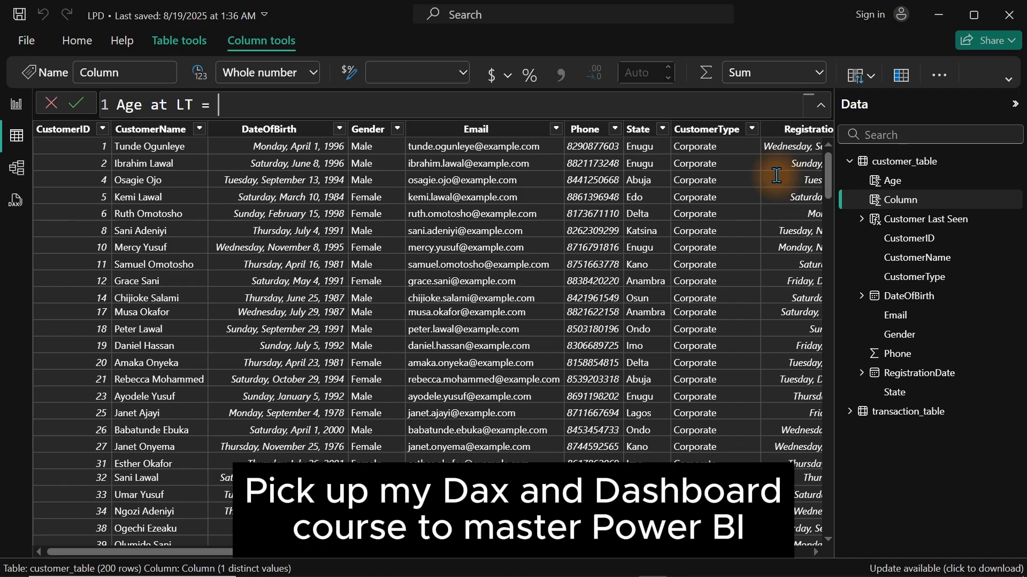
{"action": "key", "text": "shift+Return"}
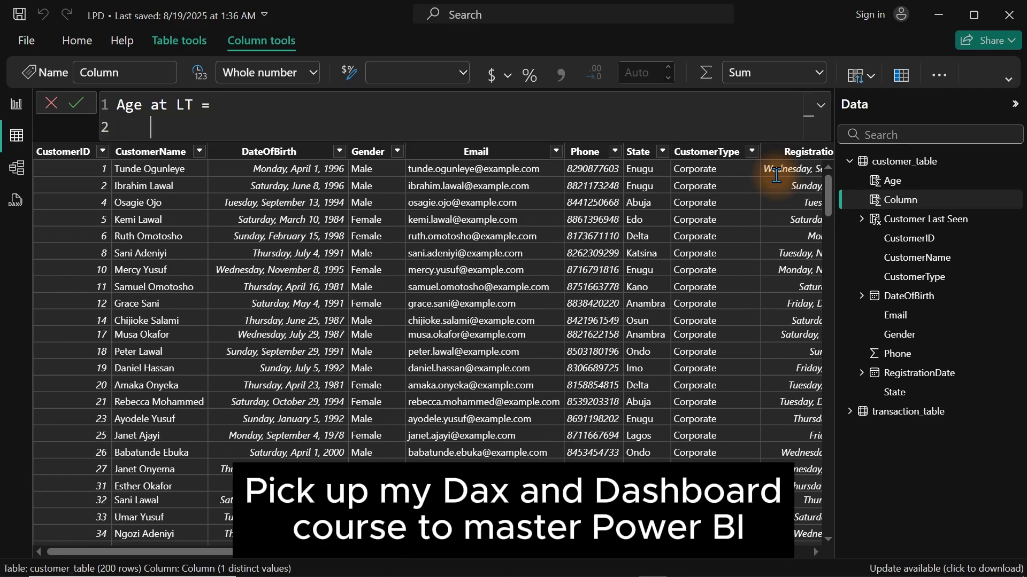
- Declare the variable _DOB with the inline comment "-- DOB is date of birth"
{"action": "type", "text": "var"}
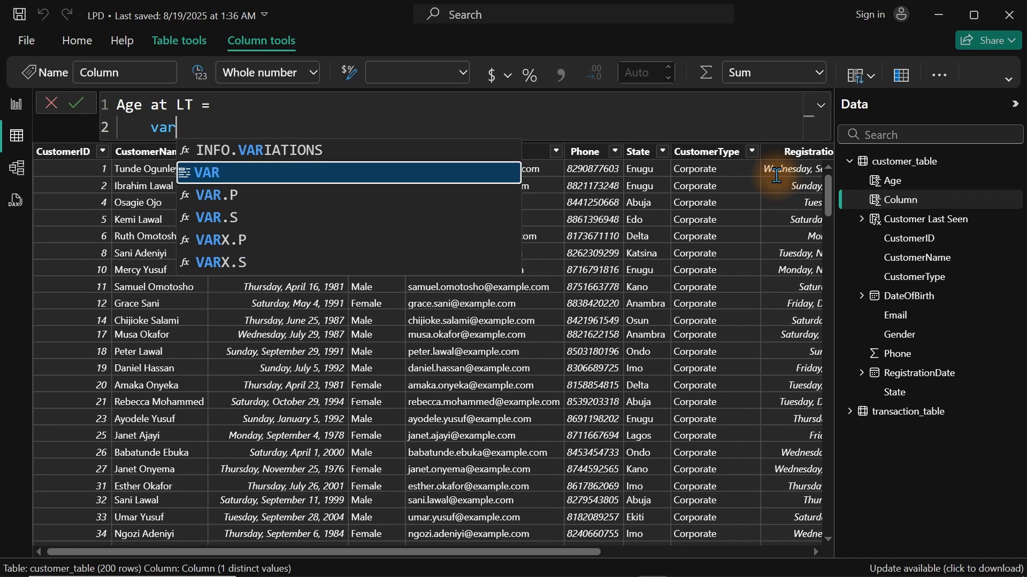
{"action": "key", "text": "Tab"}
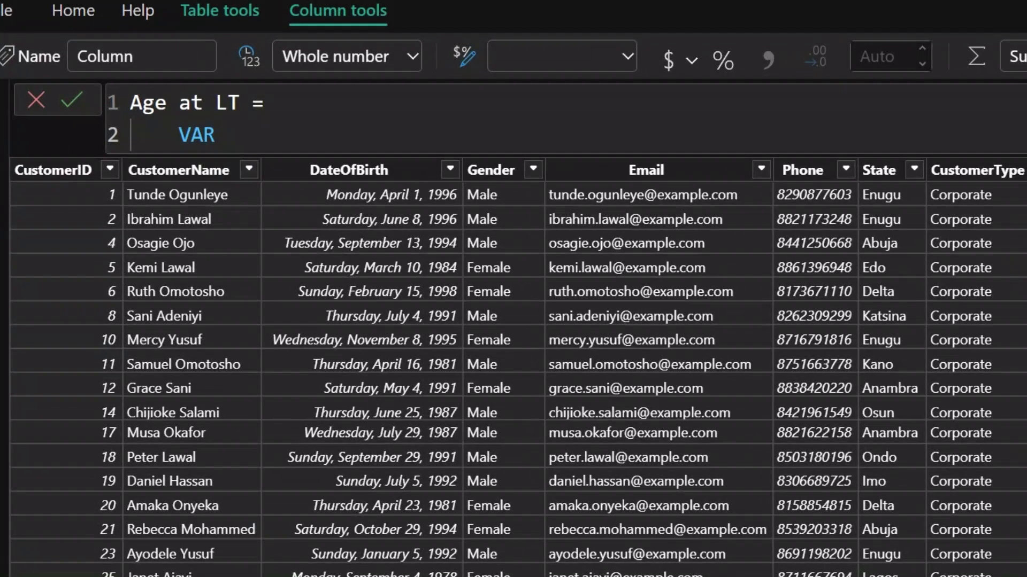
{"action": "type", "text": "_DOB --"}
{"action": "type", "text": "D"}
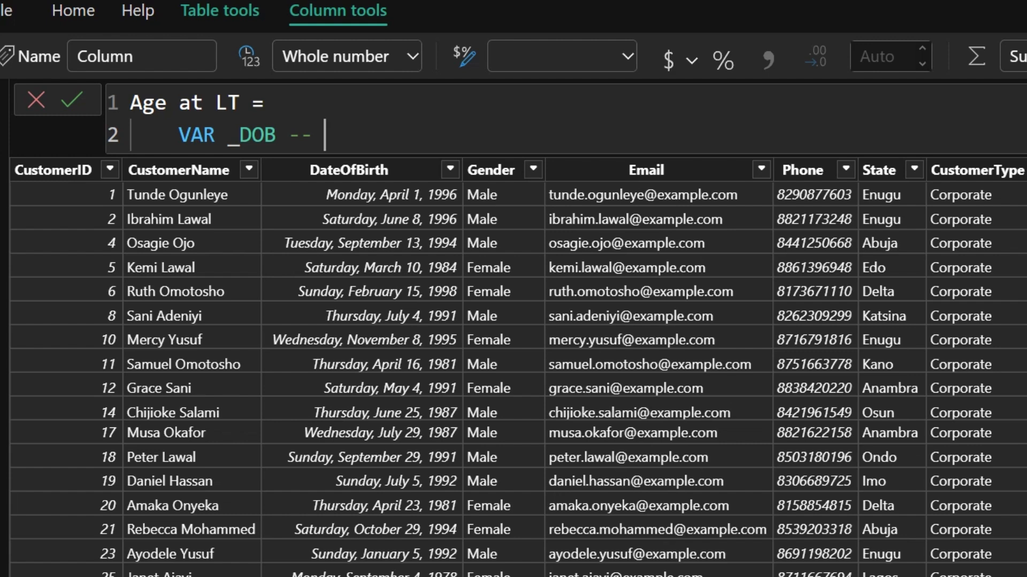
{"action": "type", "text": "OB is date of birht"}
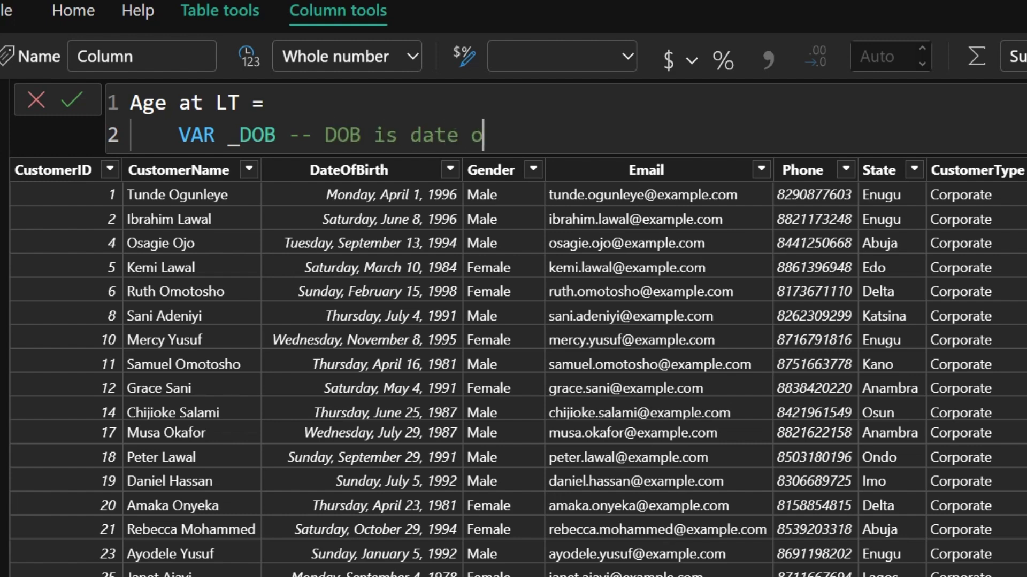
{"action": "key", "text": "BackSpace"}
{"action": "key", "text": "BackSpace"}
{"action": "key", "text": "BackSpace"}
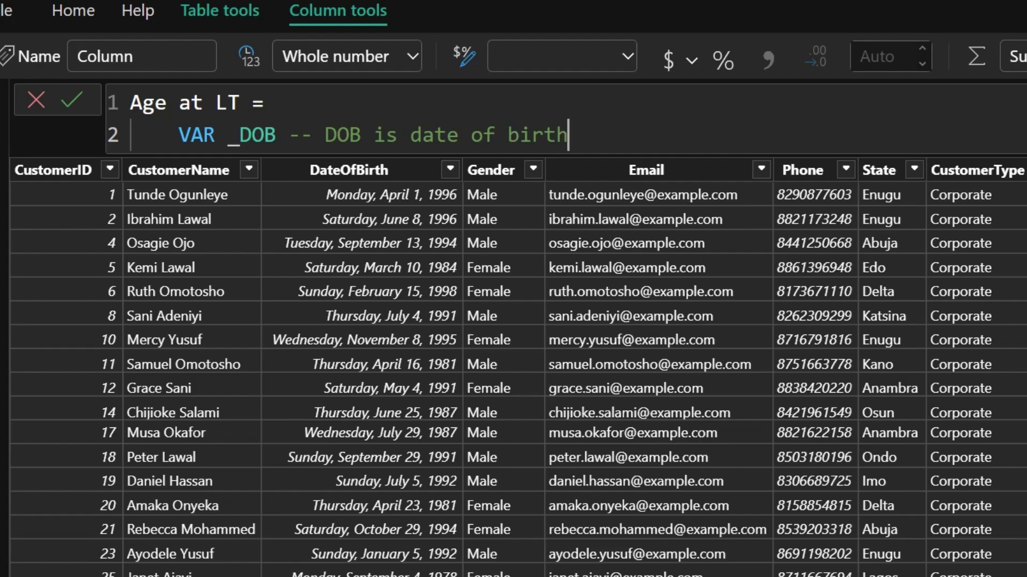
- Assign customer_table[DateOfBirth] to the _DOB variable on the line below its declaration
{"action": "key", "text": "shift+Return"}
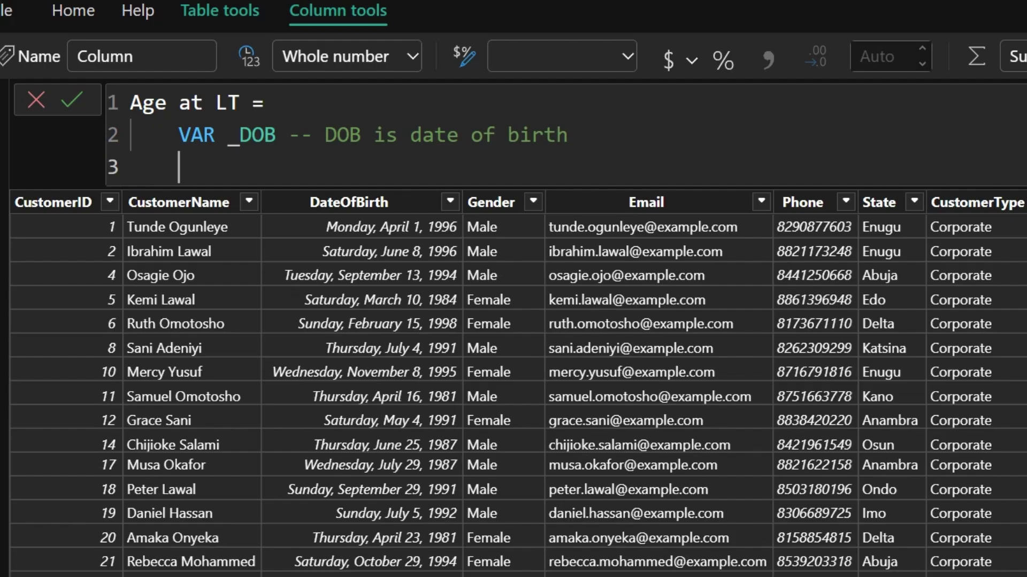
{"action": "type", "text": "=Da"}
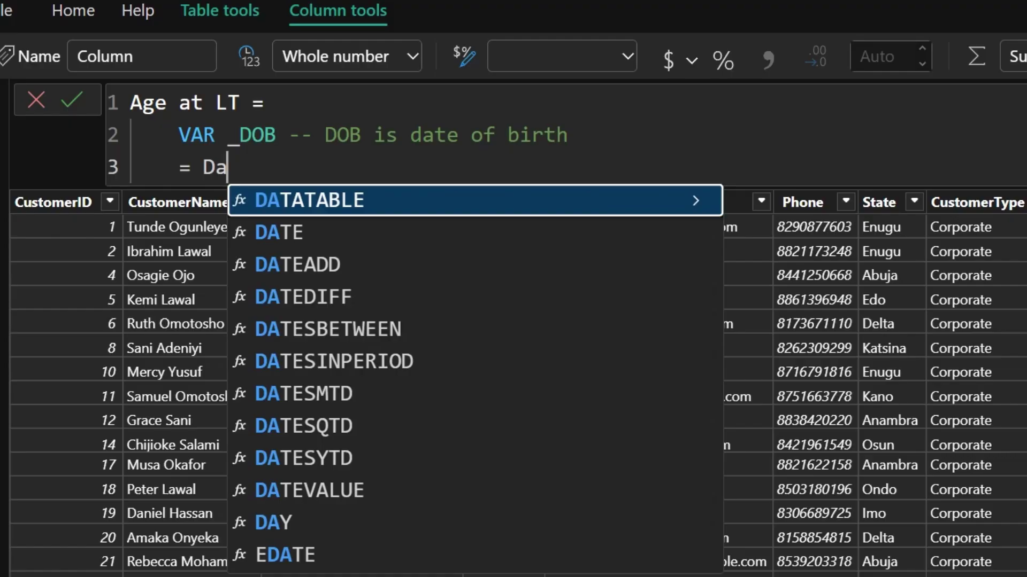
{"action": "type", "text": "teo"}
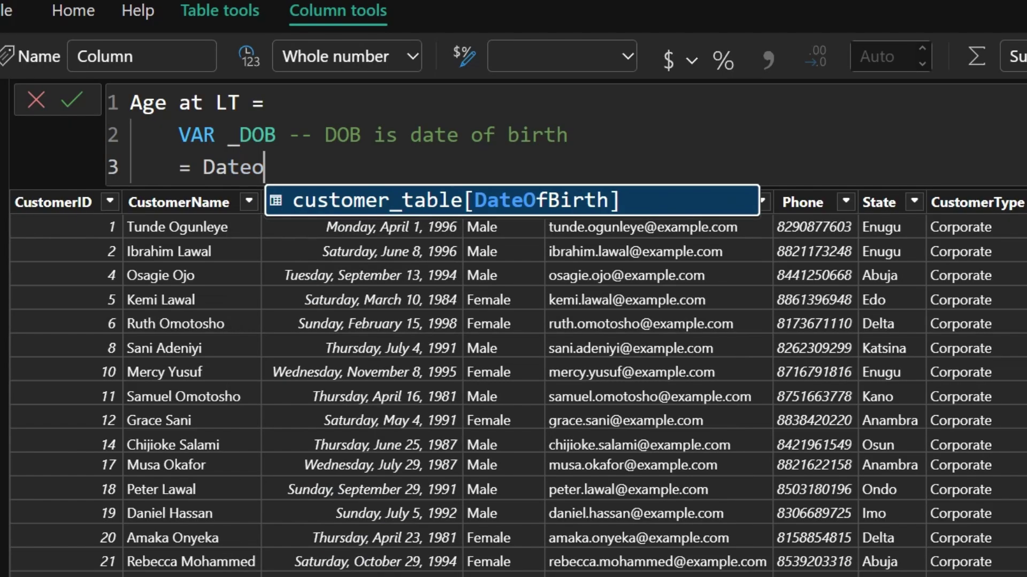
{"action": "key", "text": "Tab"}
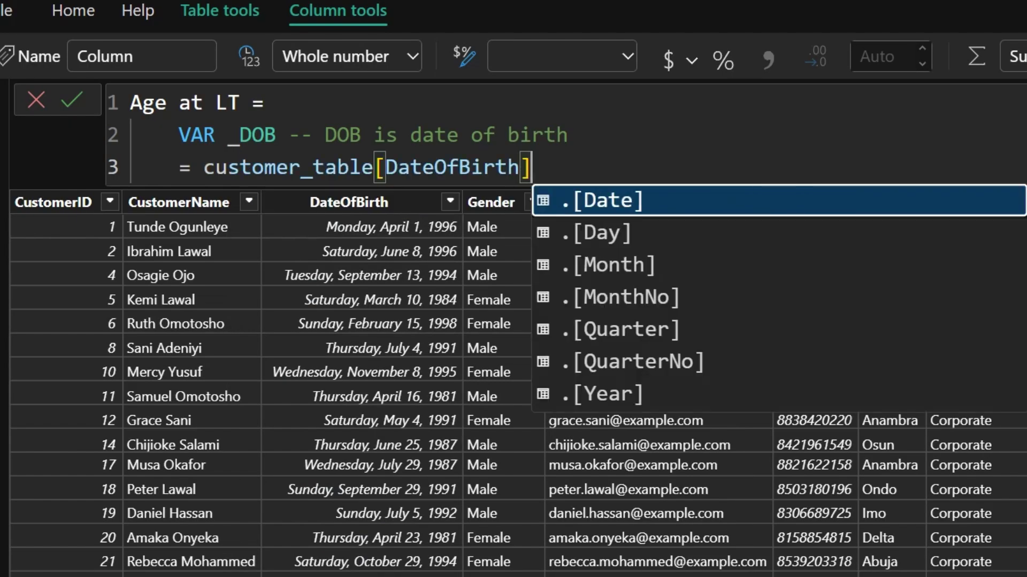
- Declare a second variable _LTD on a new line with the comment "--- LTD is last transaction date"
{"action": "key", "text": "shift+Return"}
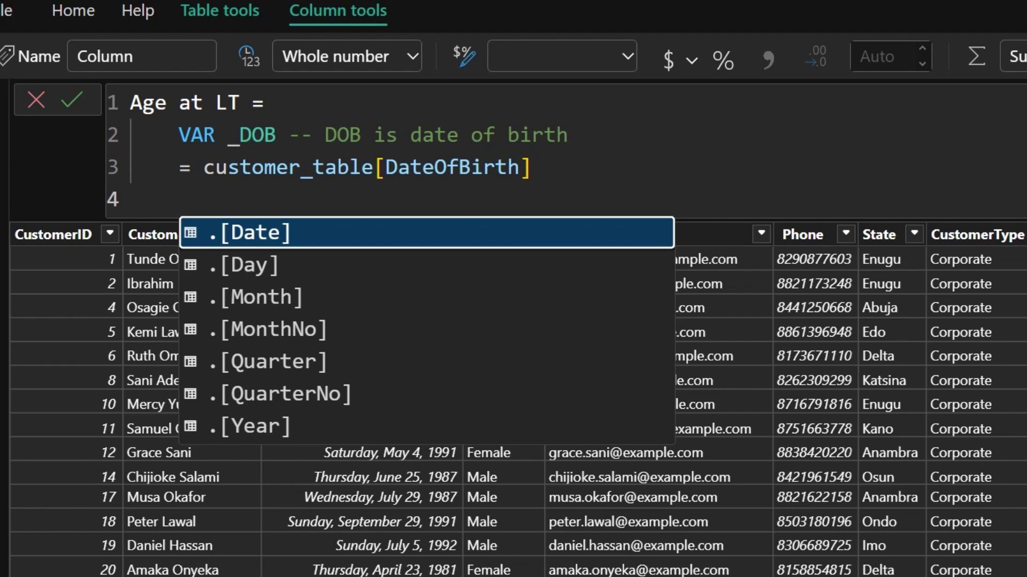
{"action": "type", "text": "va"}
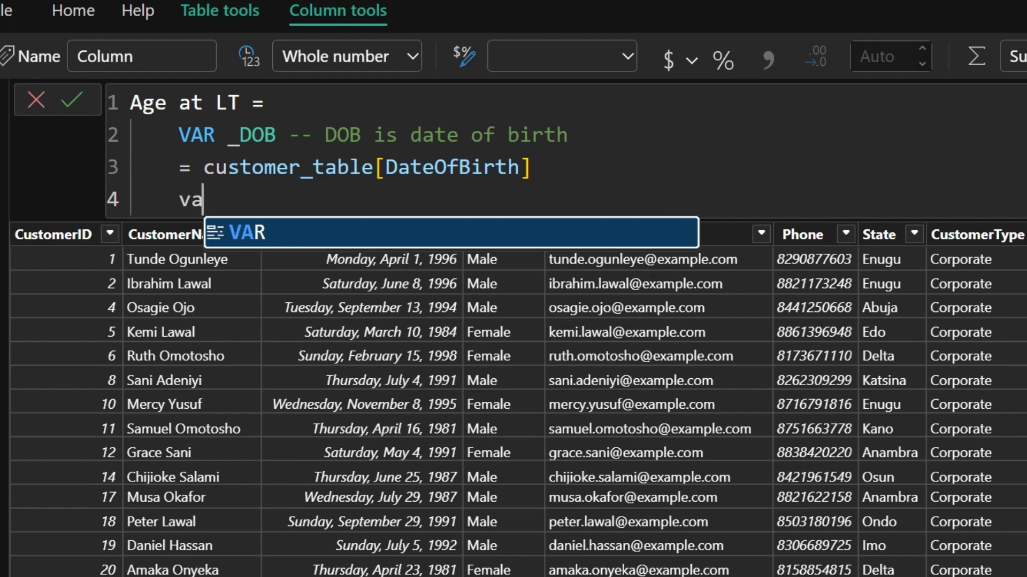
{"action": "type", "text": "r"}
{"action": "key", "text": "Tab"}
{"action": "type", "text": "_"}
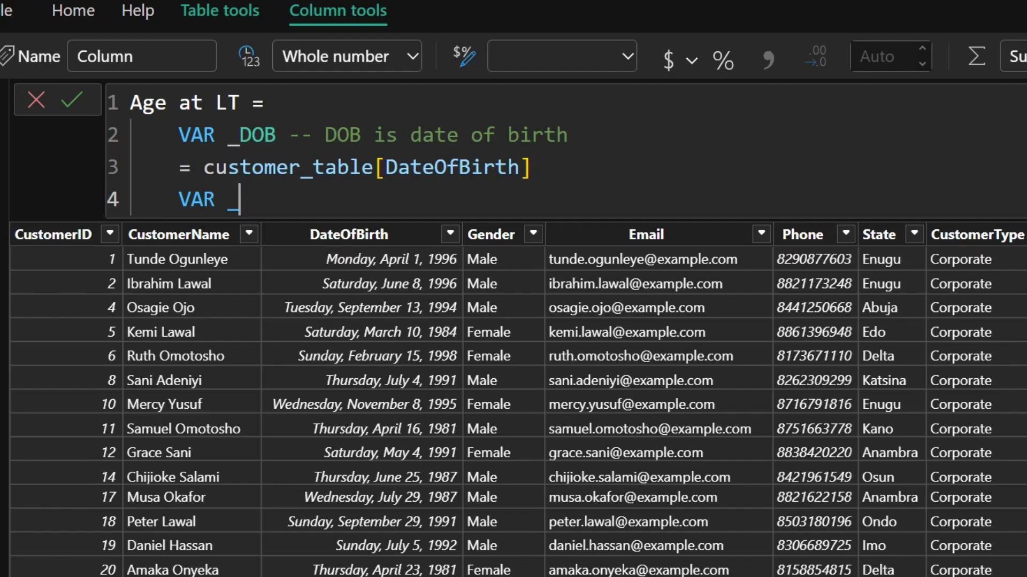
{"action": "type", "text": "LTD --- LTD"}
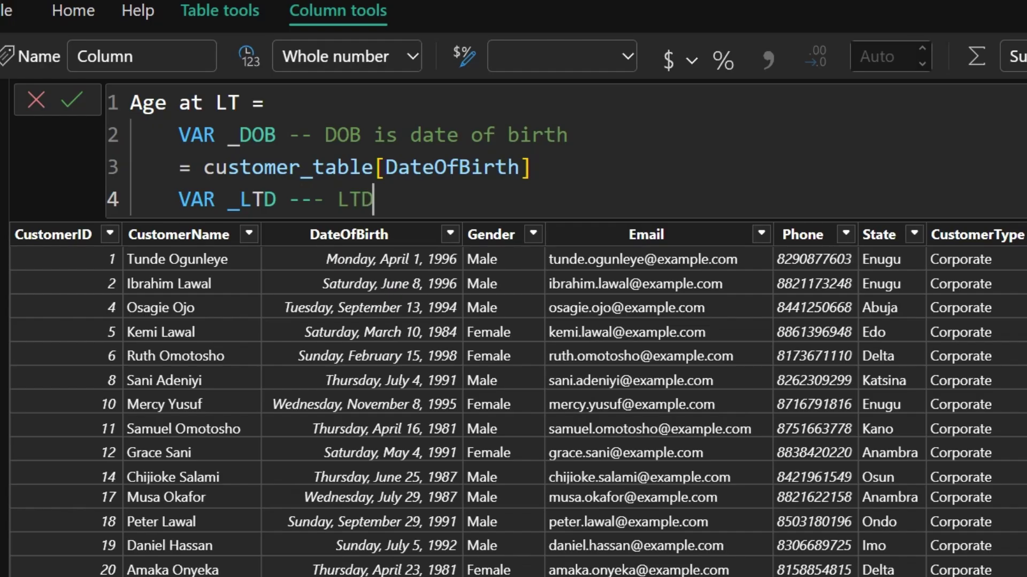
{"action": "type", "text": " is last tr"}
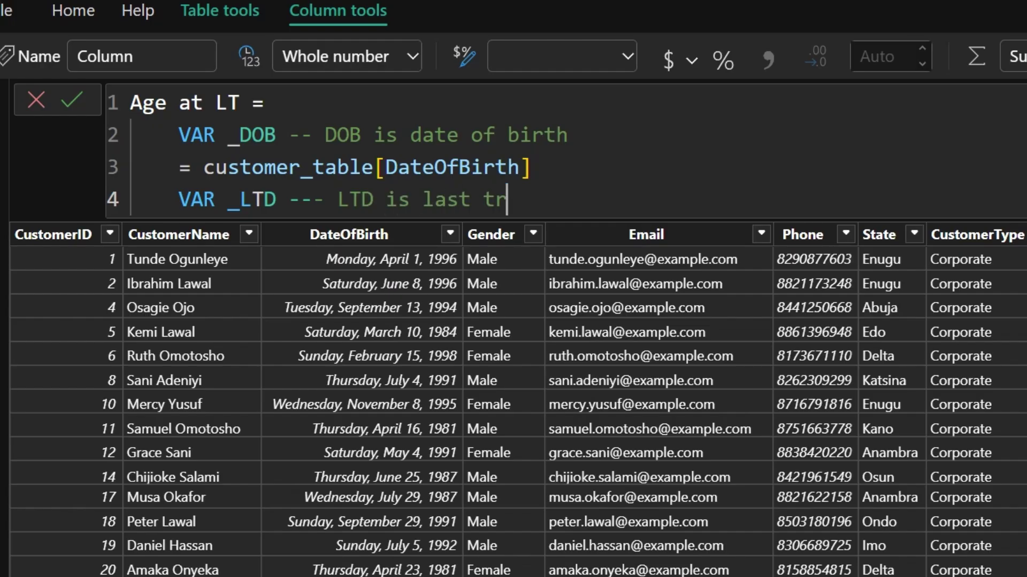
{"action": "type", "text": "ansaction date"}
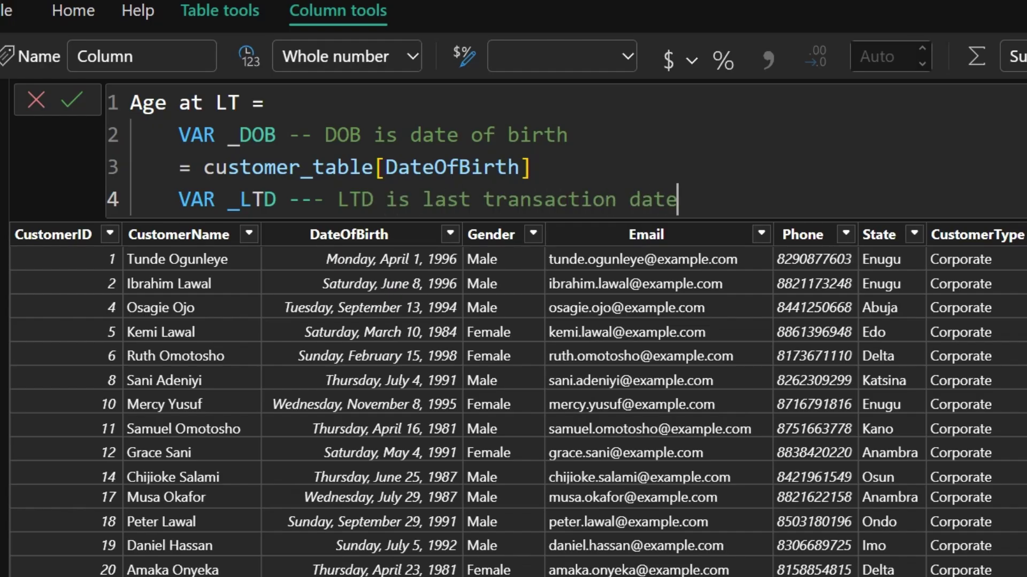
- Start the _LTD value below its declaration with an equals sign and CALCULATE, leaving its arguments on a new line
{"action": "key", "text": "Return"}
{"action": "key", "text": "Tab"}
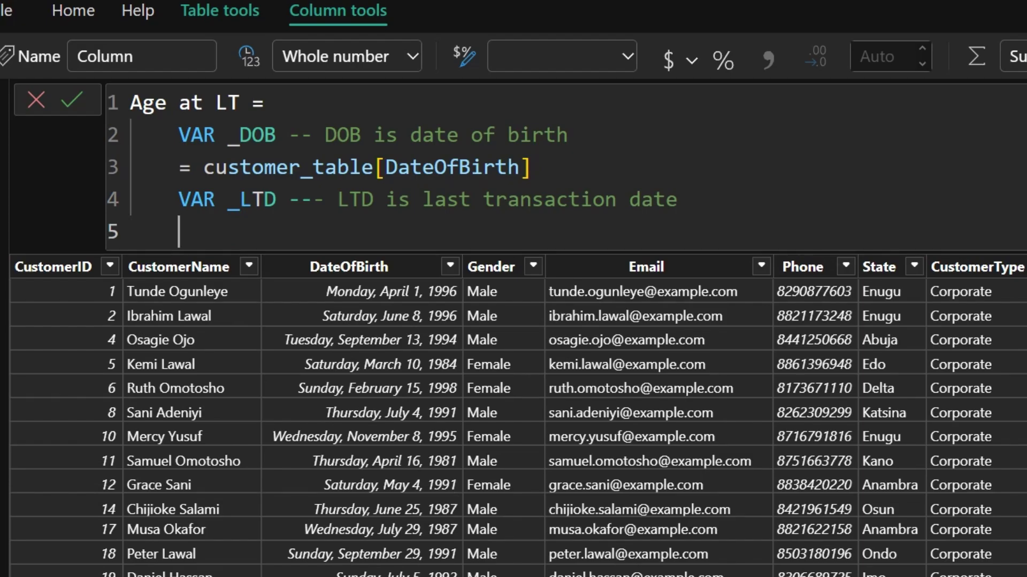
{"action": "type", "text": "="}
{"action": "key", "text": "shift+Return"}
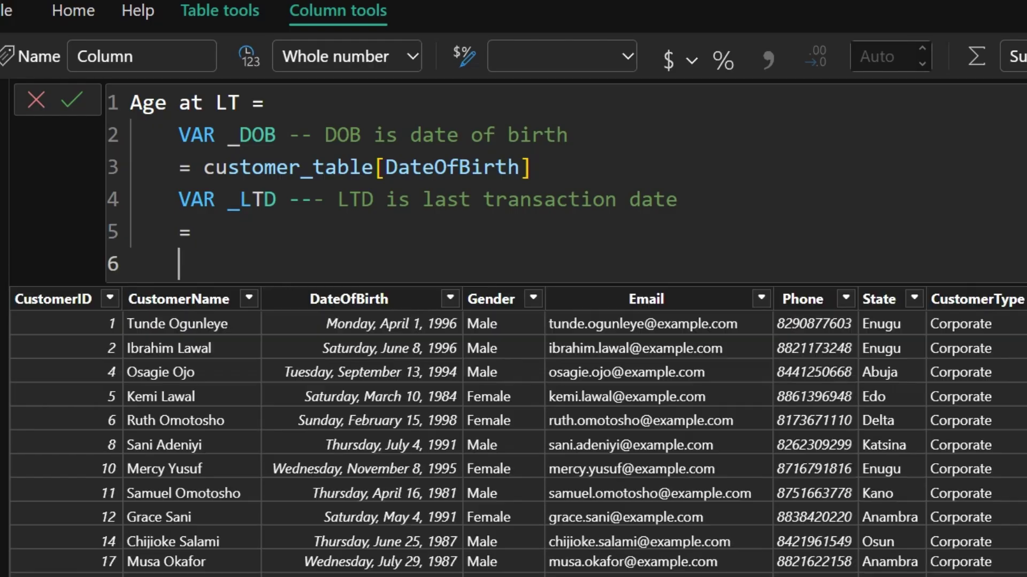
{"action": "key", "text": "BackSpace"}
{"action": "type", "text": "cal"}
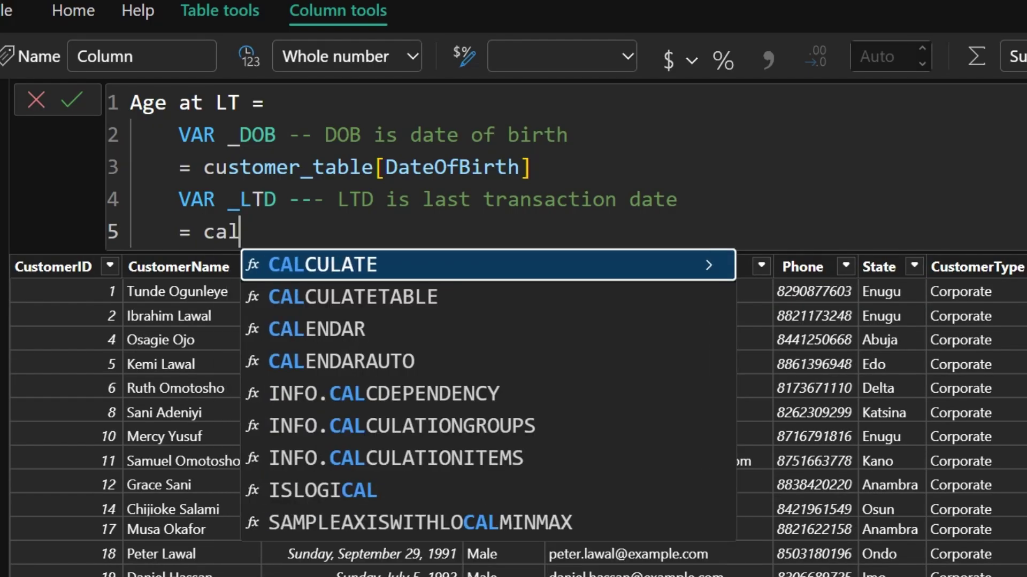
{"action": "key", "text": "Tab"}
{"action": "key", "text": "shift+Return"}
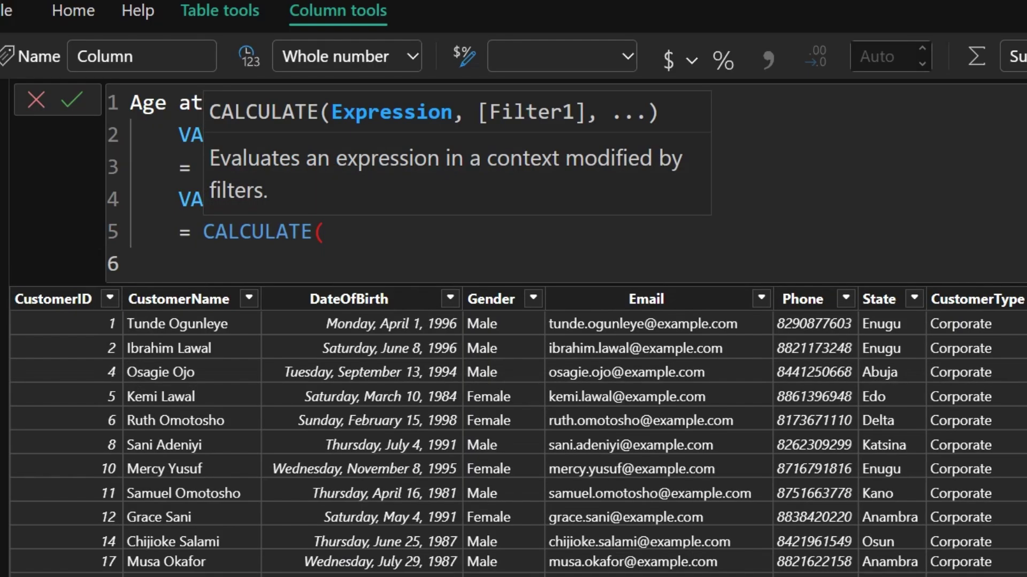
- Enter MAX(transaction_table[TransactionDate]) as CALCULATE's expression, followed by a comma
{"action": "type", "text": "max"}
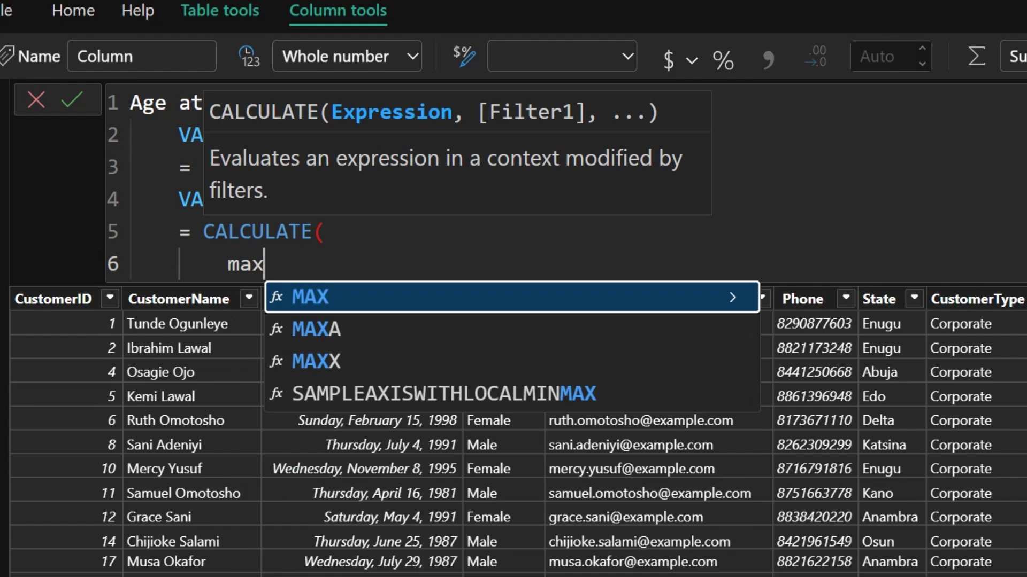
{"action": "key", "text": "Tab"}
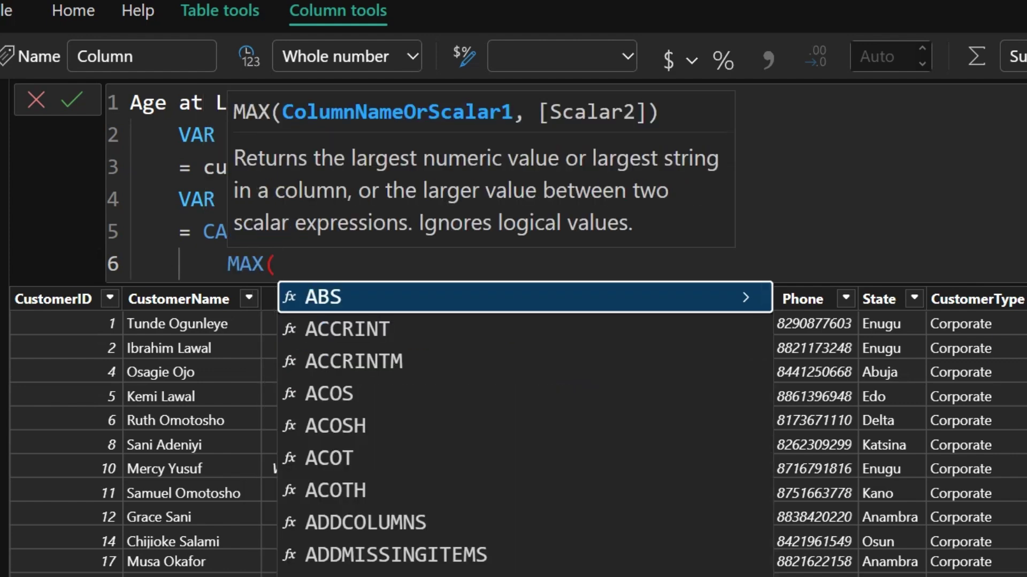
{"action": "type", "text": "tr"}
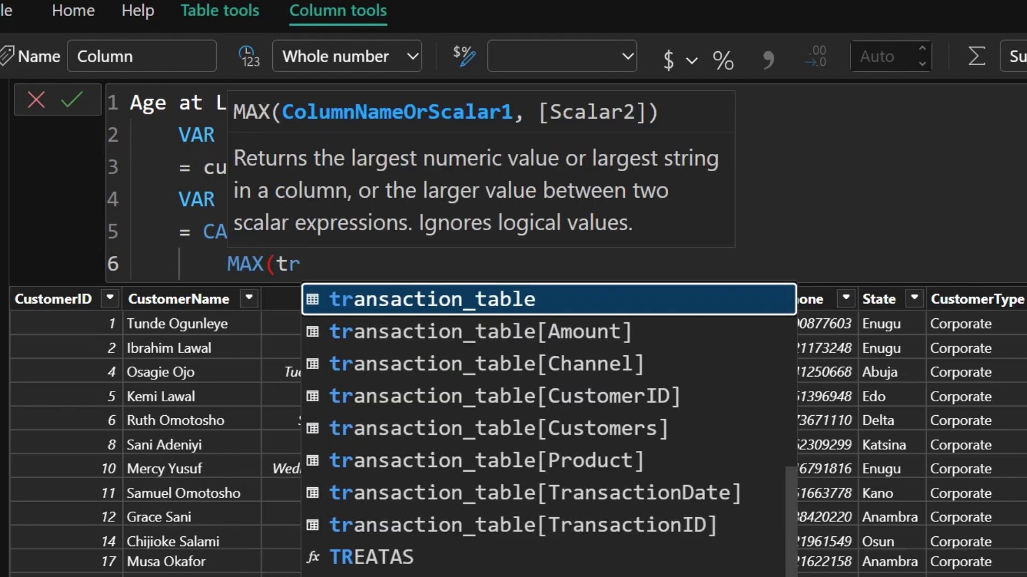
{"action": "key", "text": "Down"}
{"action": "key", "text": "Down"}
{"action": "key", "text": "Down"}
{"action": "key", "text": "Down"}
{"action": "key", "text": "Down"}
{"action": "key", "text": "Down"}
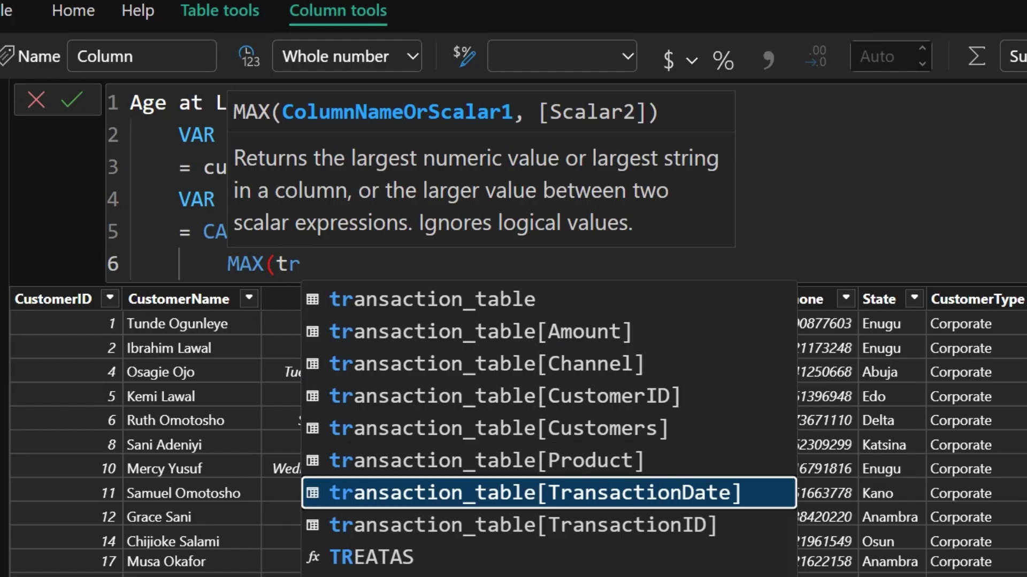
{"action": "key", "text": "Tab"}
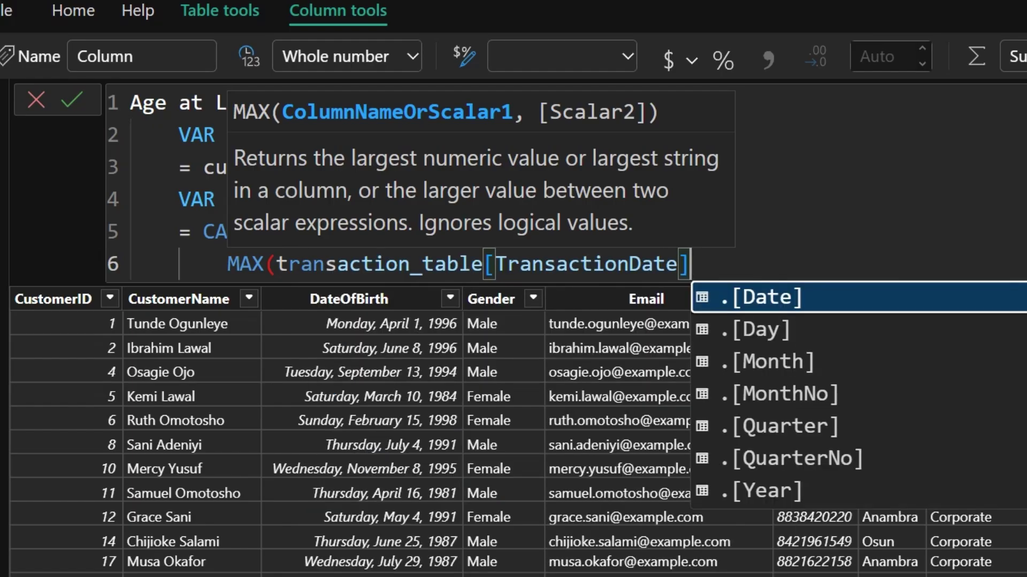
{"action": "type", "text": "),"}
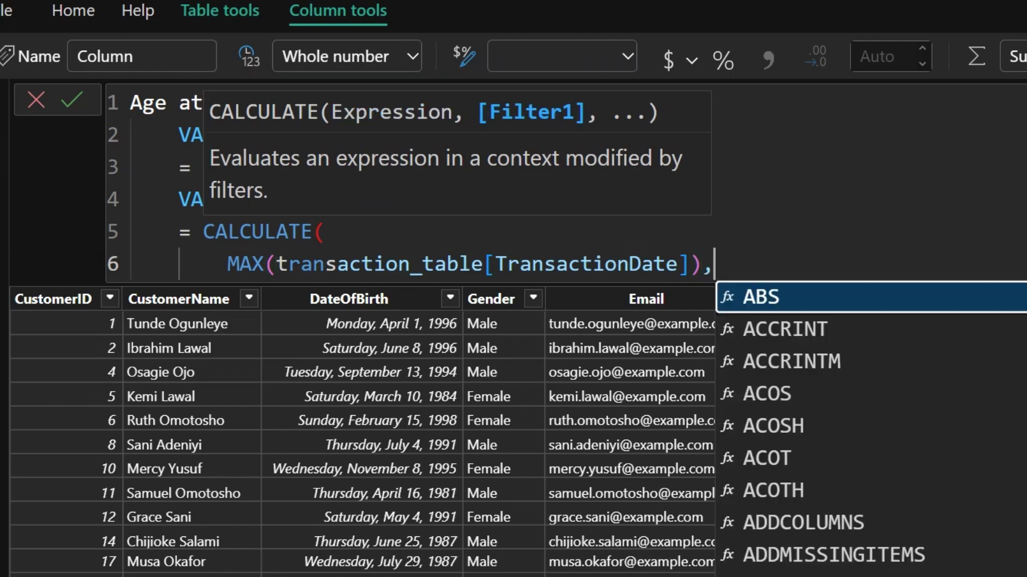
- Add FILTER on a new line as CALCULATE's filter argument, with transaction_table as its table on the line below
{"action": "key", "text": "Return"}
{"action": "type", "text": "fil"}
{"action": "key", "text": "Tab"}
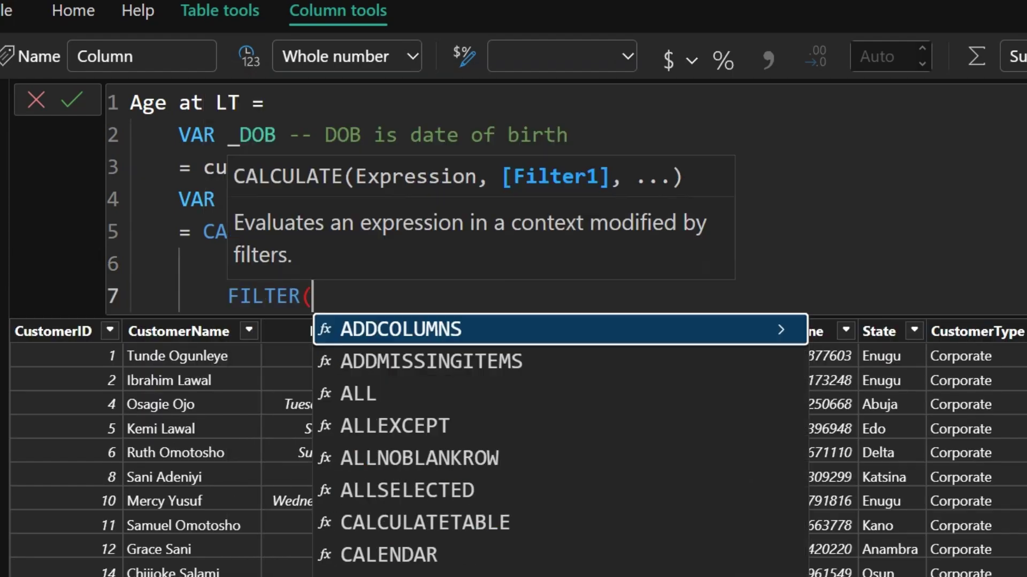
{"action": "key", "text": "shift+Return"}
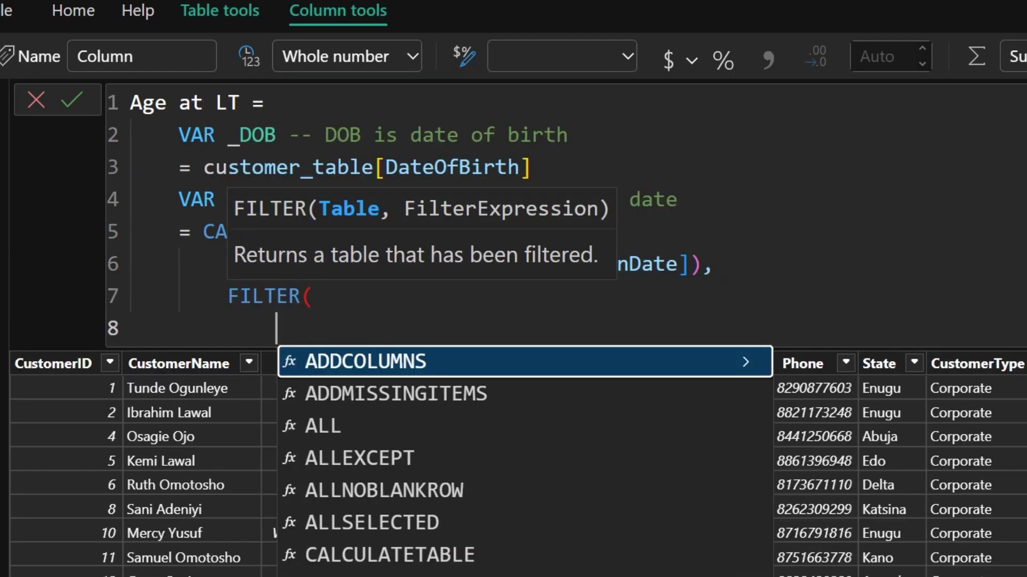
{"action": "type", "text": "tr"}
{"action": "key", "text": "Tab"}
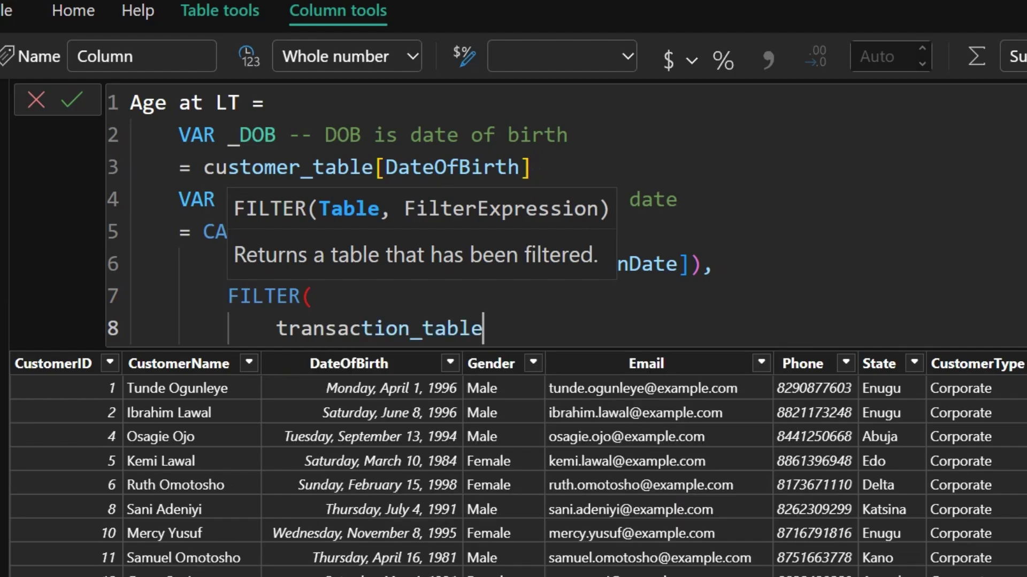
{"action": "type", "text": "m"}
{"action": "key", "text": "BackSpace"}
{"action": "type", "text": ","}
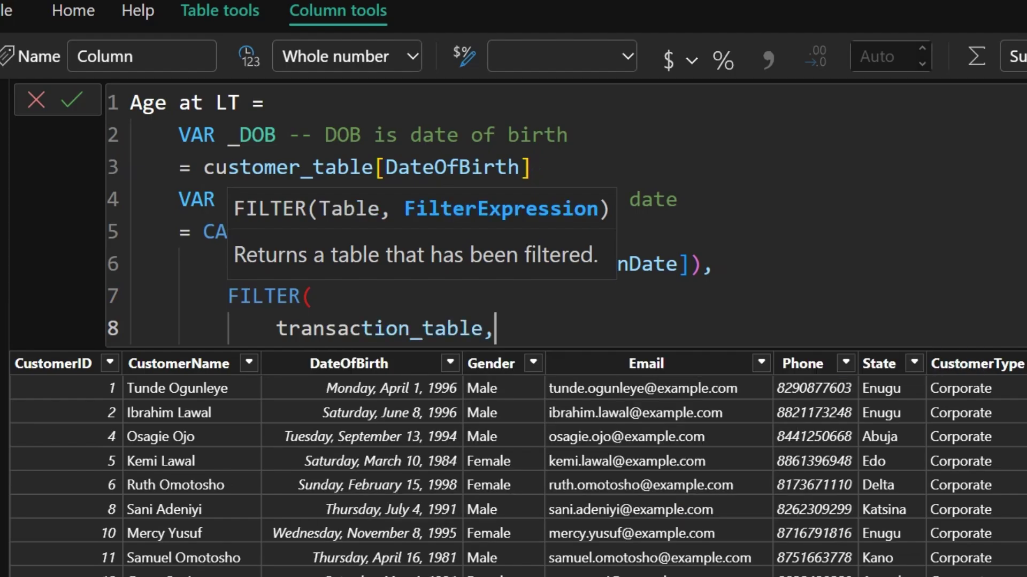
- Begin FILTER's condition on a new line with transaction_table[CustomerID] followed by an equals sign
{"action": "key", "text": "shift+Return"}
{"action": "type", "text": "tr"}
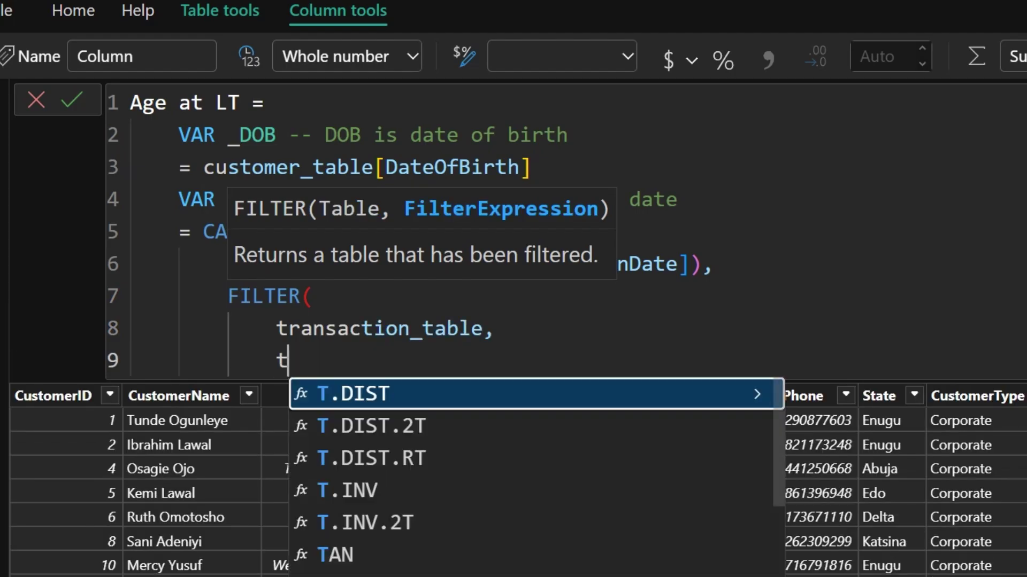
{"action": "key", "text": "Down"}
{"action": "key", "text": "Down"}
{"action": "key", "text": "Down"}
{"action": "key", "text": "Down"}
{"action": "key", "text": "Down"}
{"action": "key", "text": "Down"}
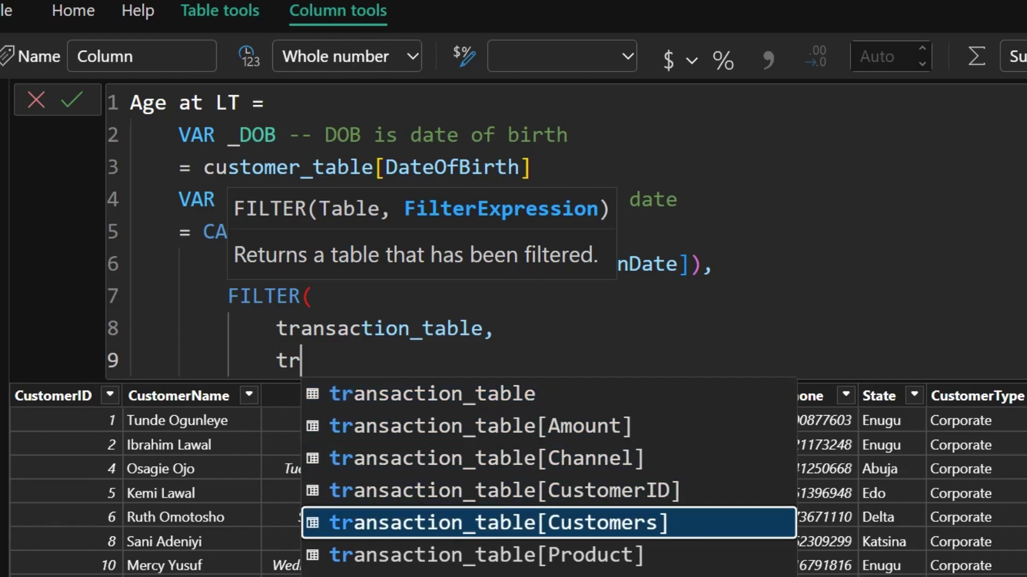
{"action": "key", "text": "Up"}
{"action": "key", "text": "Up"}
{"action": "key", "text": "Up"}
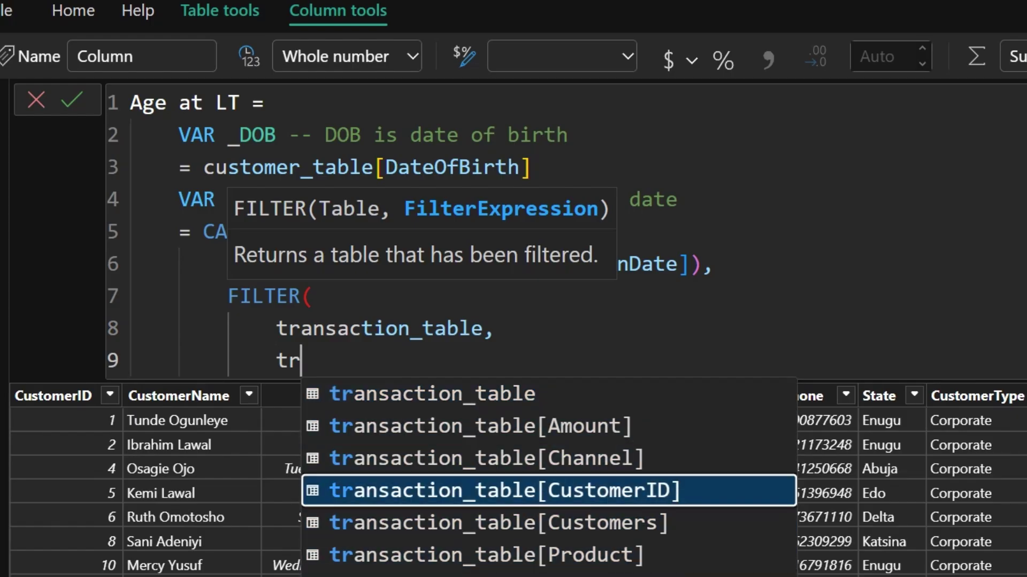
{"action": "key", "text": "Tab"}
{"action": "type", "text": "= "}
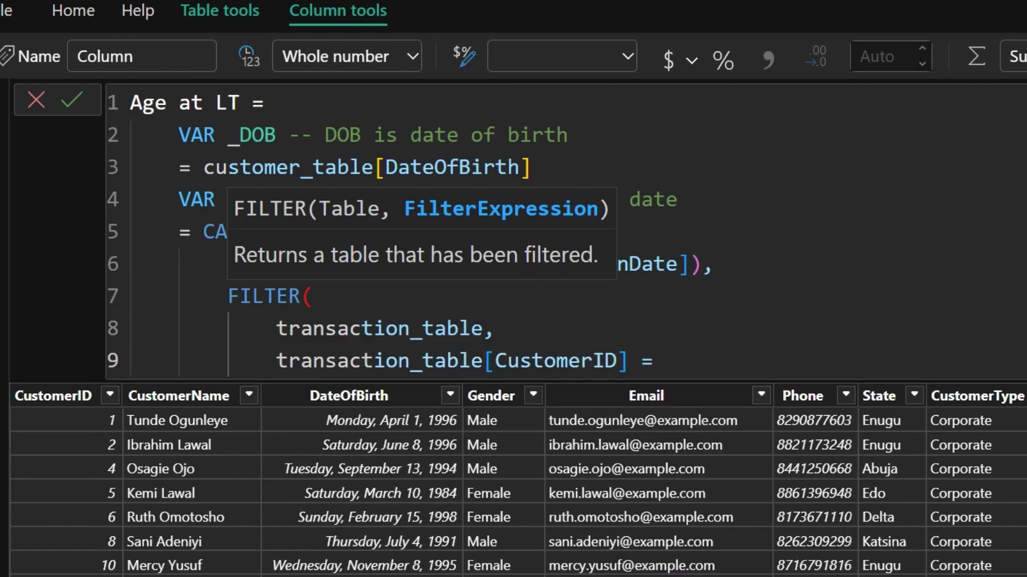
- Complete the filter condition by comparing against customer_table[CustomerID]
{"action": "type", "text": "cus"}
{"action": "key", "text": "Down"}
{"action": "key", "text": "Down"}
{"action": "key", "text": "Down"}
{"action": "key", "text": "Down"}
{"action": "key", "text": "Down"}
{"action": "key", "text": "Down"}
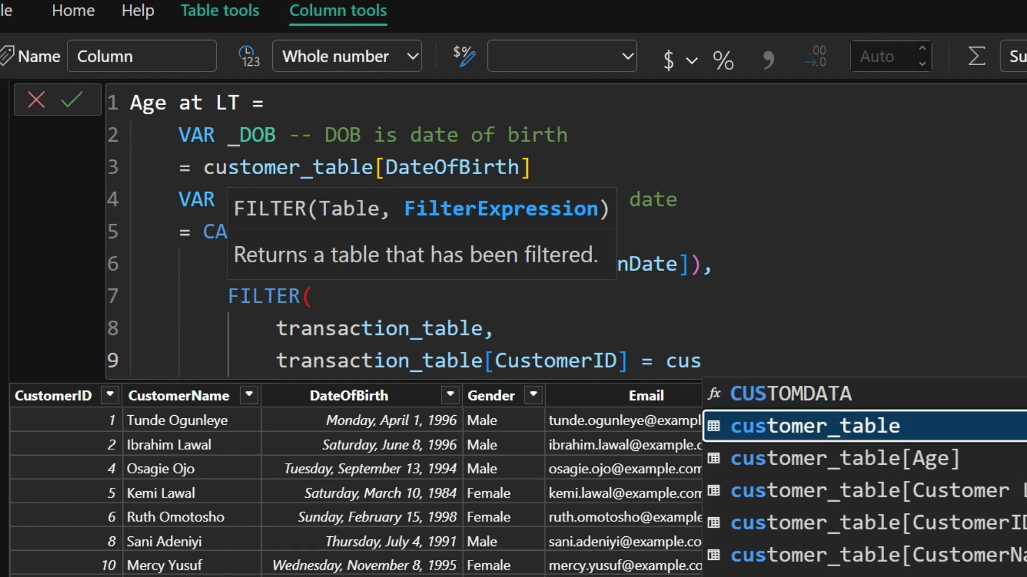
{"action": "key", "text": "Up"}
{"action": "key", "text": "Up"}
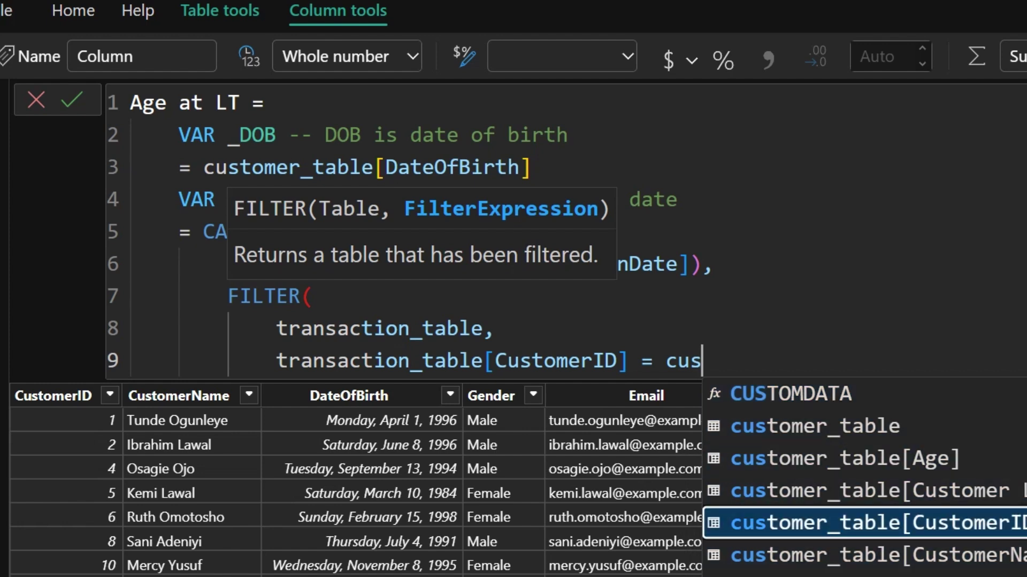
{"action": "key", "text": "Tab"}
- Close FILTER and CALCULATE with their closing parentheses, each on its own line and aligned with its function
{"action": "key", "text": "Return"}
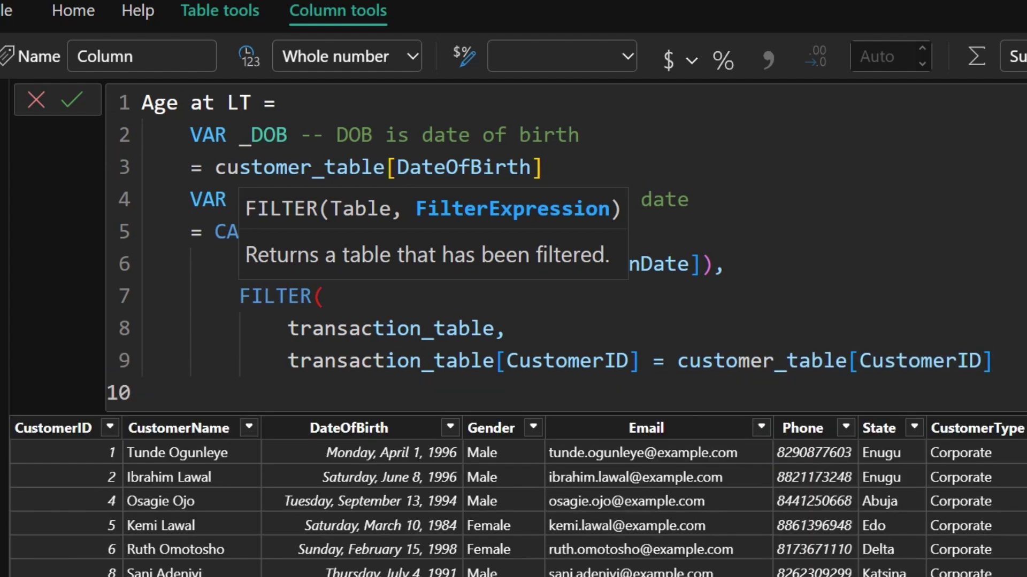
{"action": "key", "text": "BackSpace"}
{"action": "type", "text": ")"}
{"action": "key", "text": "Return"}
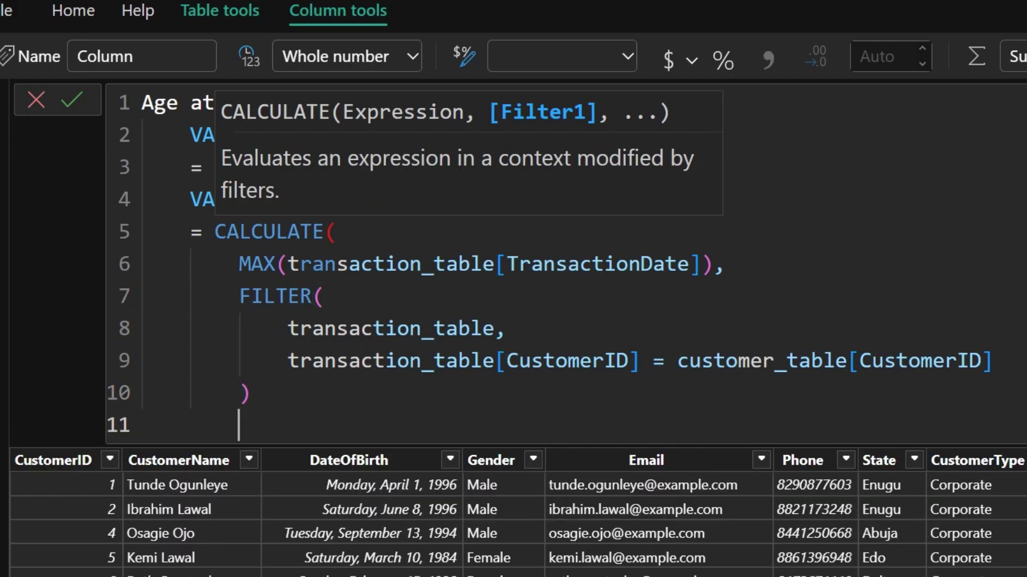
{"action": "key", "text": "BackSpace"}
{"action": "type", "text": ")"}
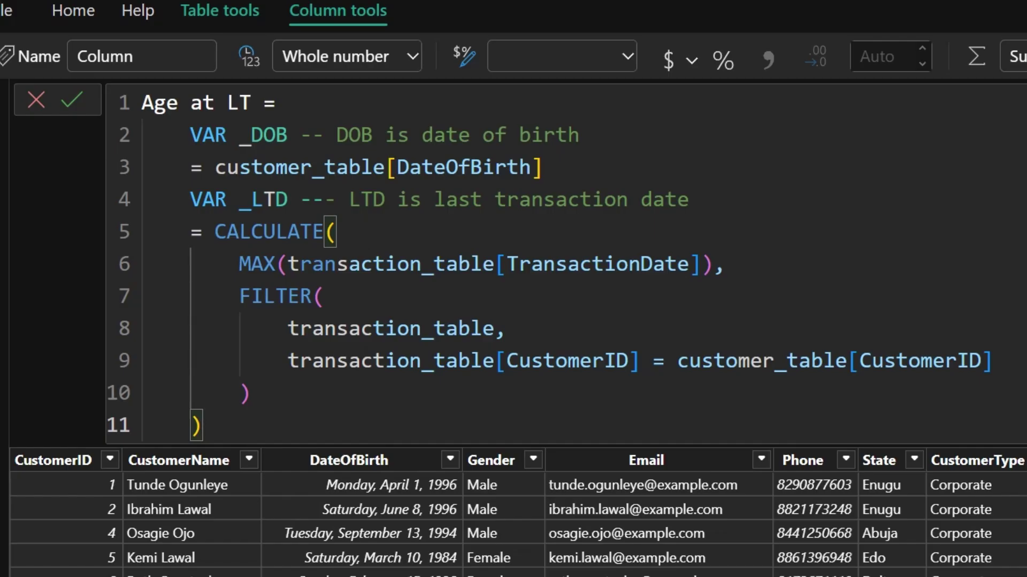
- Leave a blank line below the _LTD variable and add RETURN, followed by a new line for its expression
{"action": "key", "text": "Return"}
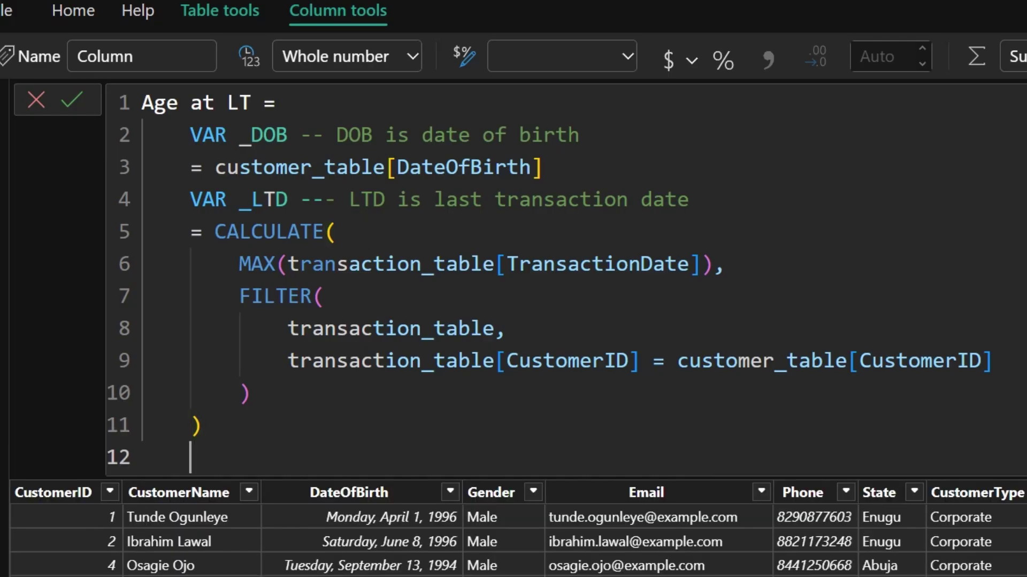
{"action": "key", "text": "Return"}
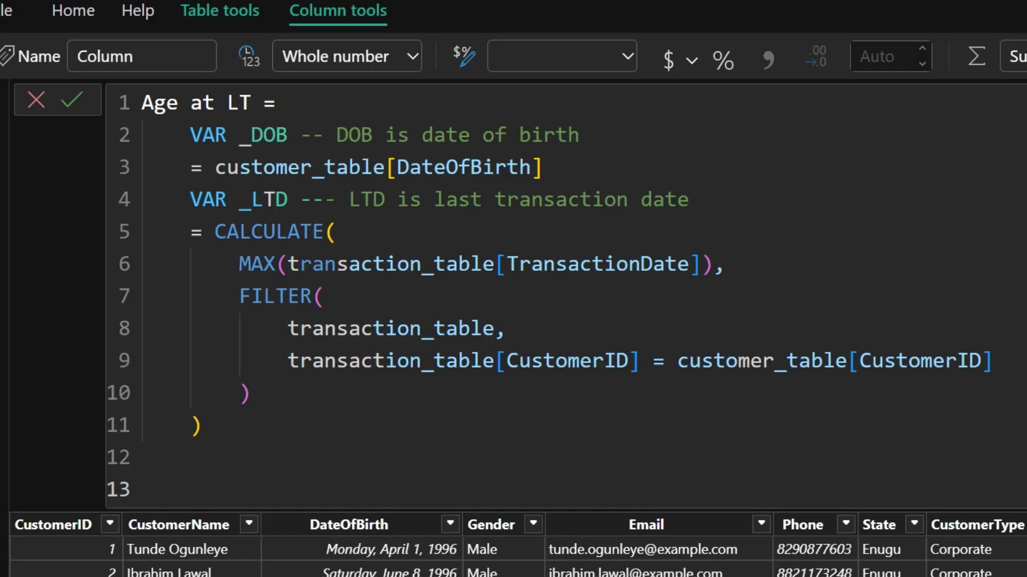
{"action": "type", "text": "ret"}
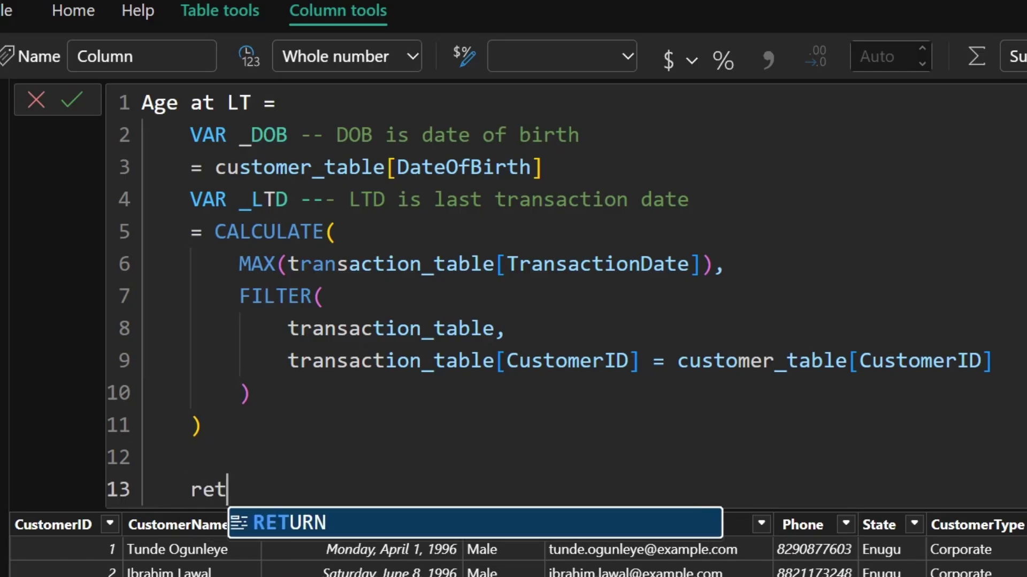
{"action": "key", "text": "Tab"}
{"action": "key", "text": "Return"}
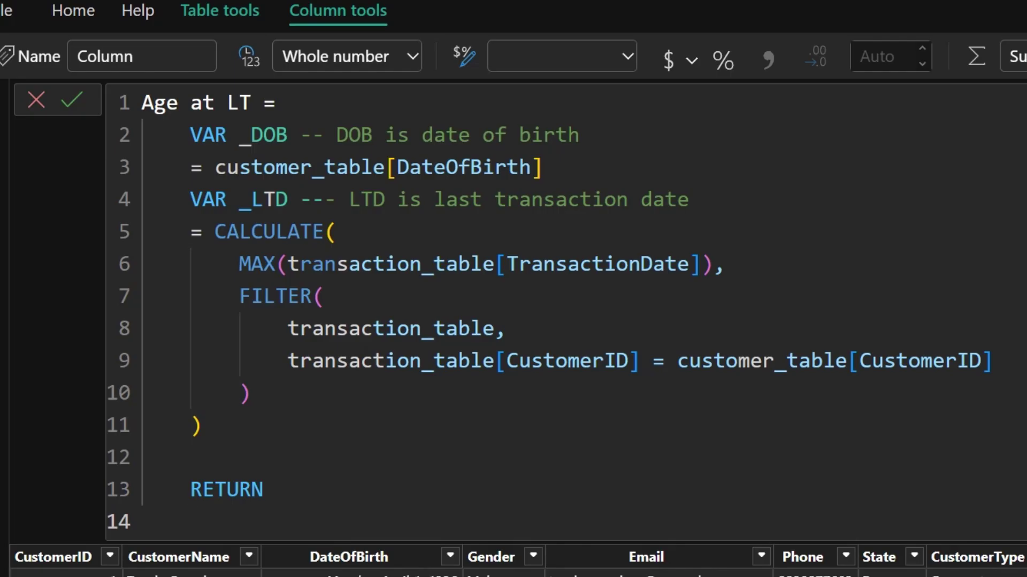
- Enter DATEDIFF below RETURN with _DOB as the first date, and continue past the second date to the interval argument
{"action": "type", "text": "datedi"}
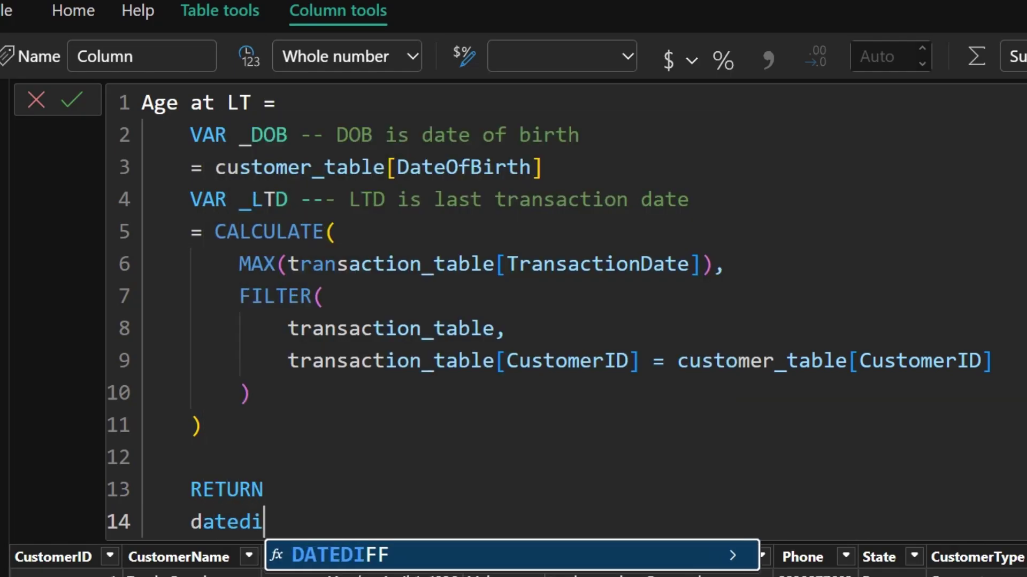
{"action": "key", "text": "Tab"}
{"action": "key", "text": "Return"}
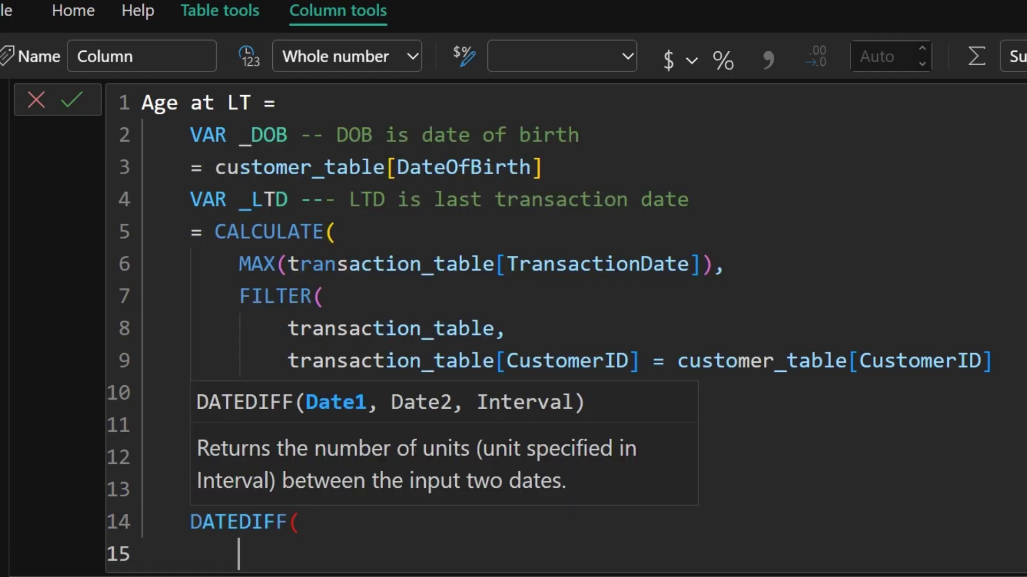
{"action": "type", "text": "_DOB"}
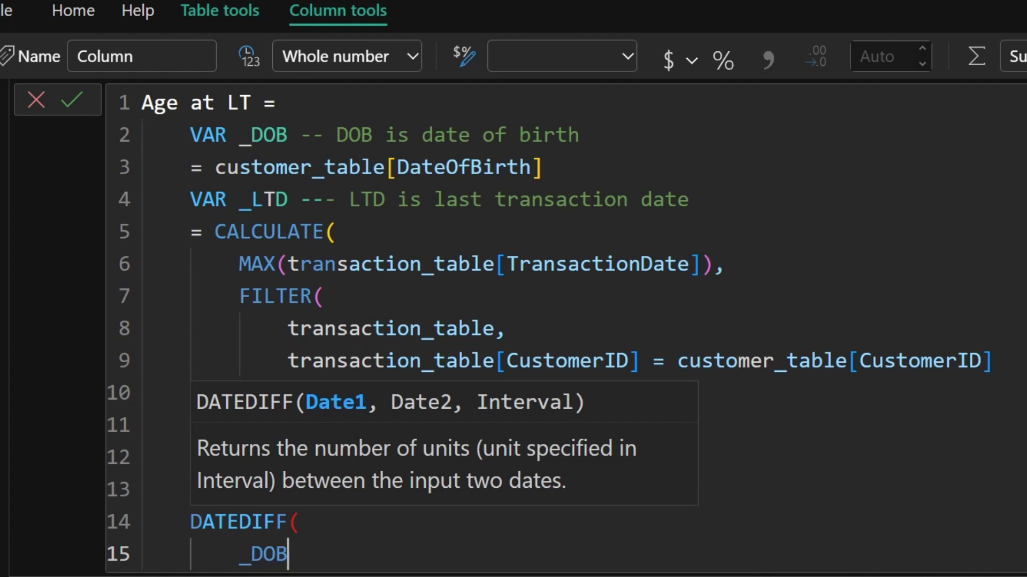
{"action": "type", "text": ","}
{"action": "key", "text": "Return"}
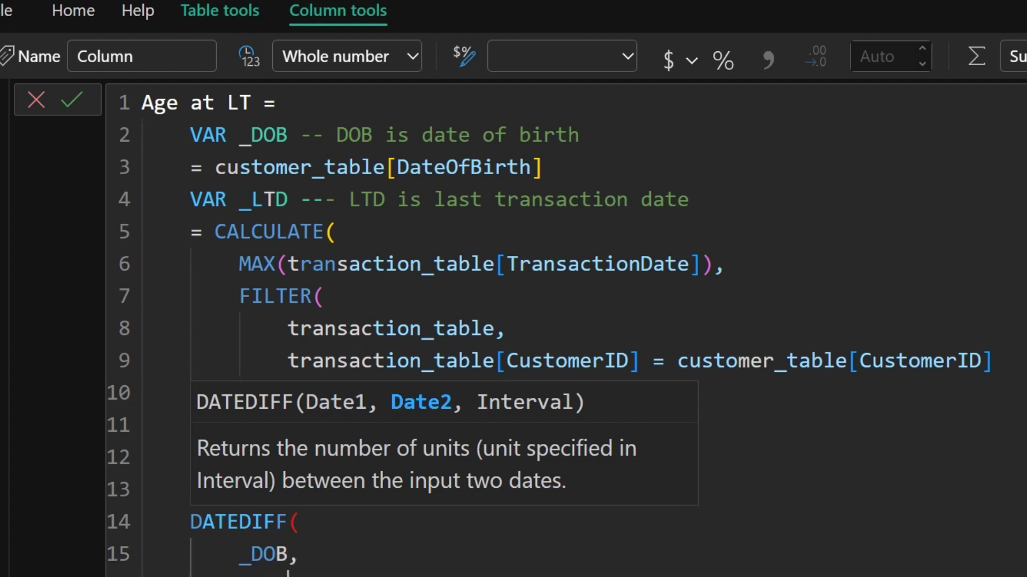
{"action": "type", "text": ","}
{"action": "key", "text": "Escape"}
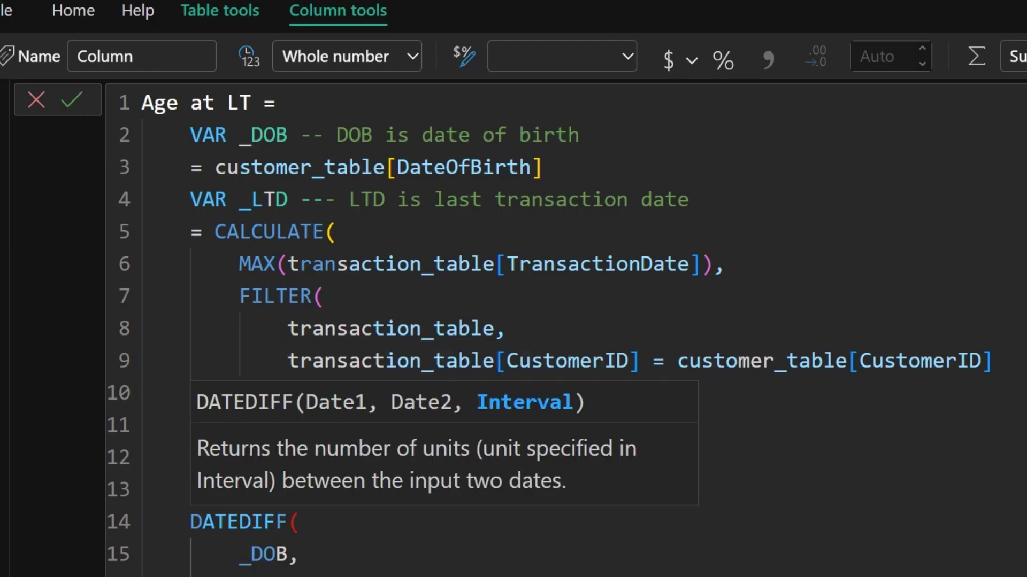
{"action": "scroll", "coordinate": [549, 331], "scroll_direction": "down", "scroll_amount": 1}
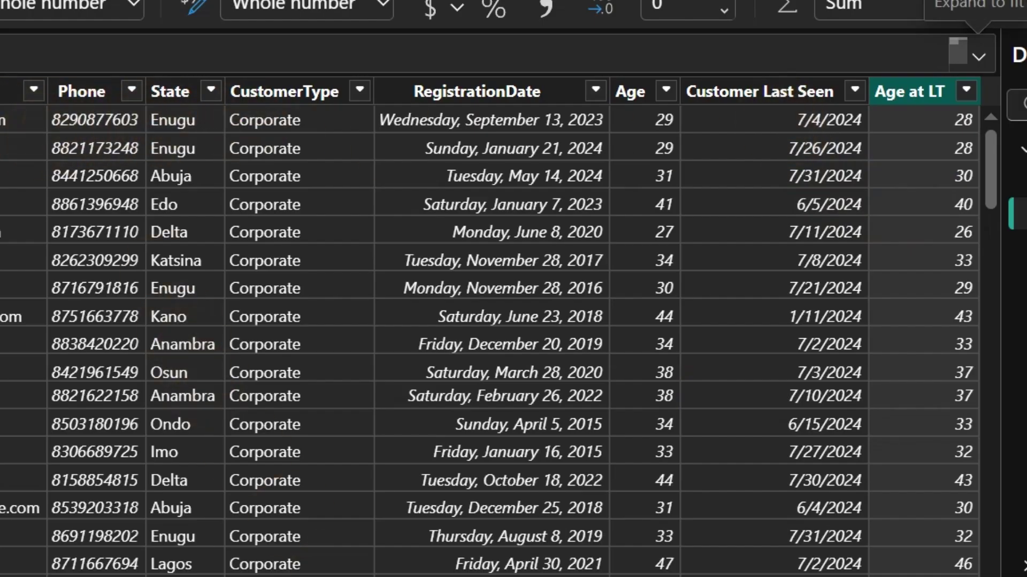
- Compare the Age, Customer Last Seen and Age at LT columns, and highlight TODAY() in the Age column's formula
{"action": "scroll", "coordinate": [491, 327], "scroll_direction": "left", "scroll_amount": 5}
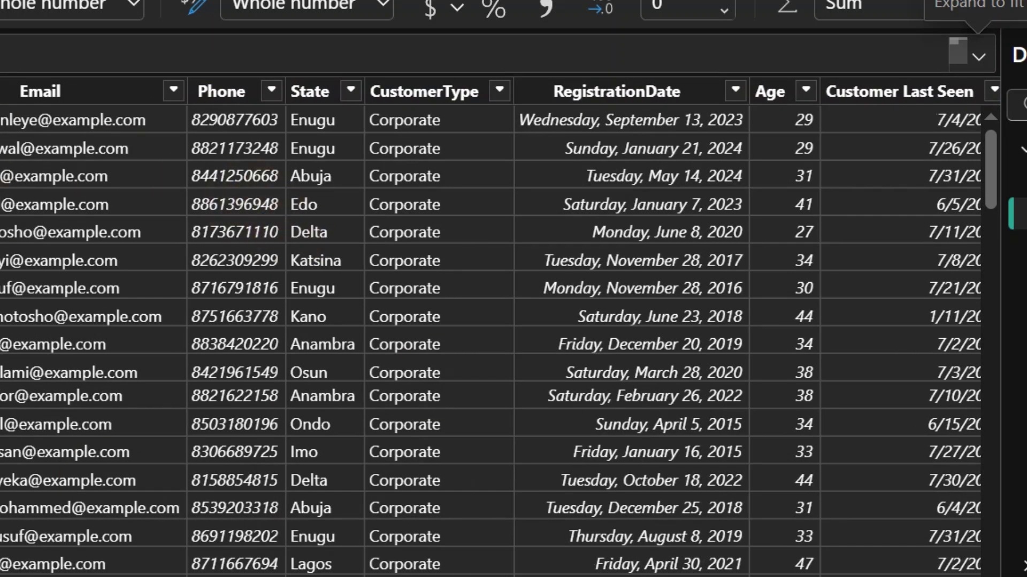
{"action": "scroll", "coordinate": [731, 280], "scroll_direction": "right", "scroll_amount": 3}
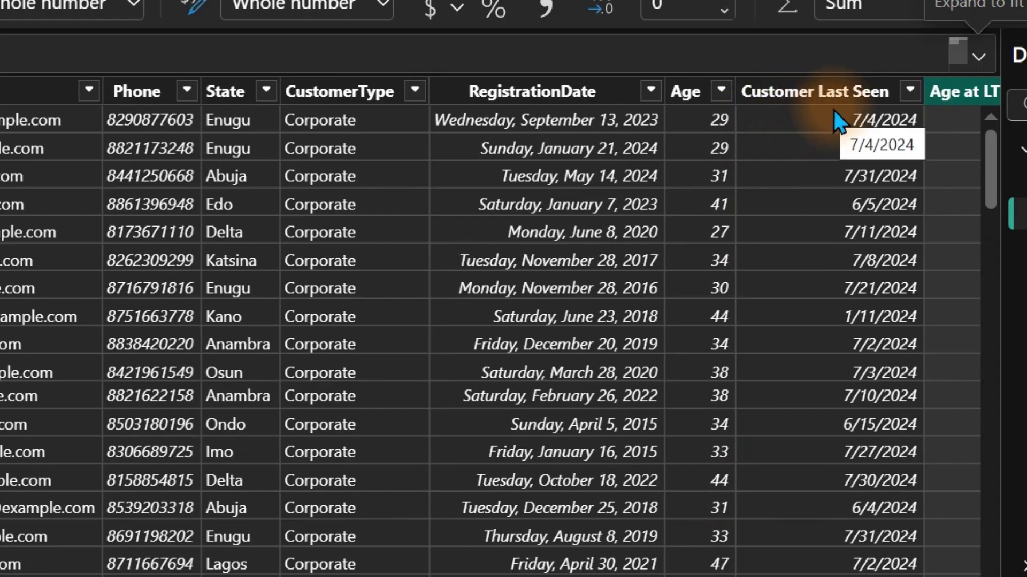
{"action": "scroll", "coordinate": [930, 155], "scroll_direction": "right", "scroll_amount": 2}
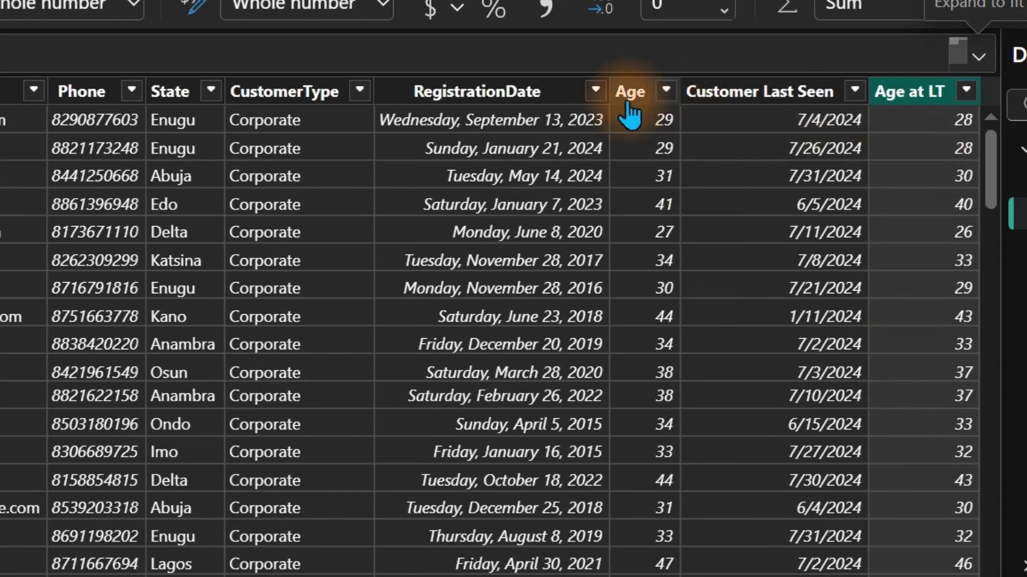
{"action": "left_click", "coordinate": [654, 126]}
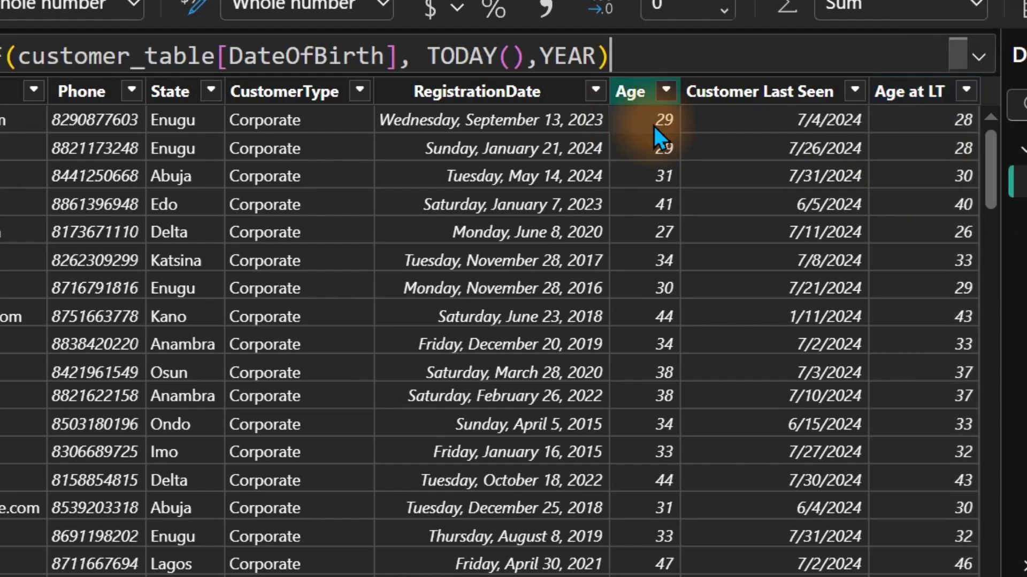
{"action": "left_click_drag", "start_coordinate": [526, 54], "coordinate": [411, 56]}
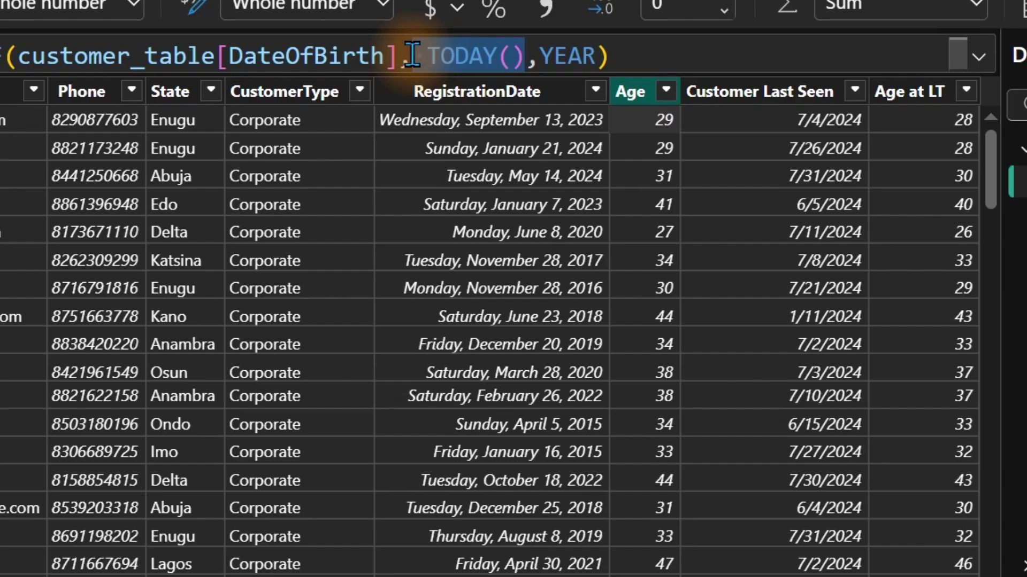
- Add a new calculated column named "Age of Customers" and start its expression on an indented new line
{"action": "right_click", "coordinate": [909, 105]}
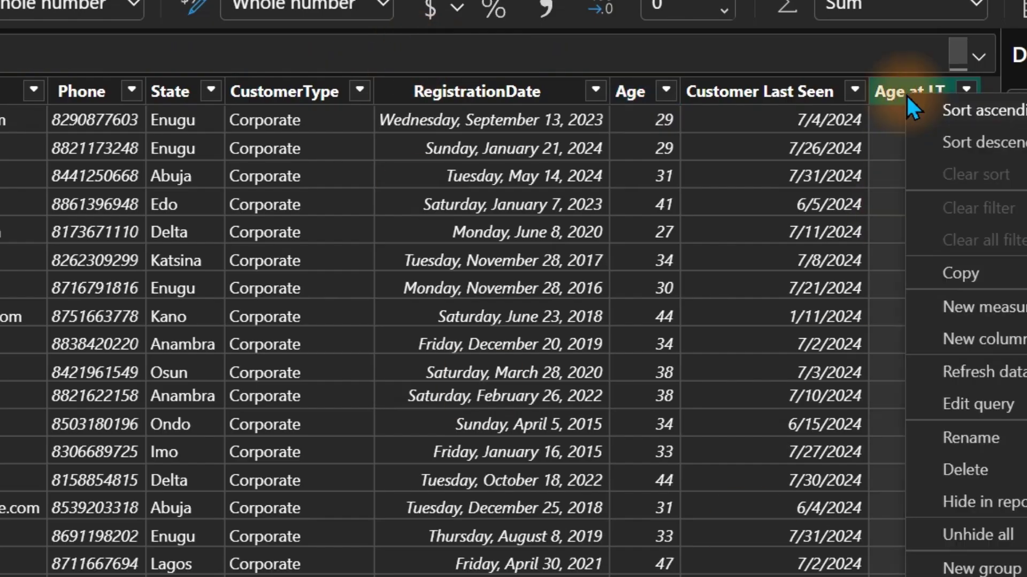
{"action": "left_click", "coordinate": [975, 338]}
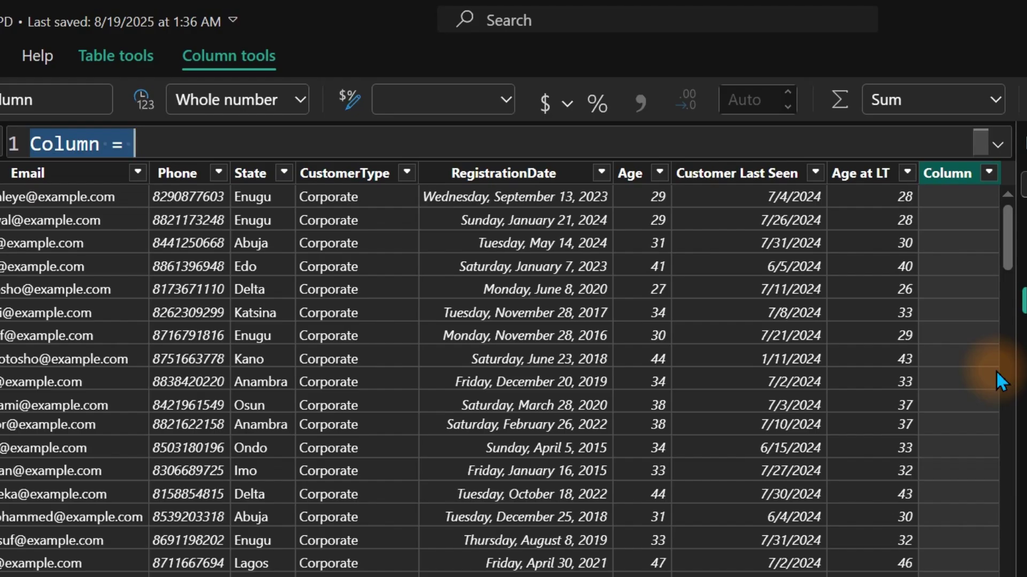
{"action": "type", "text": "Age "}
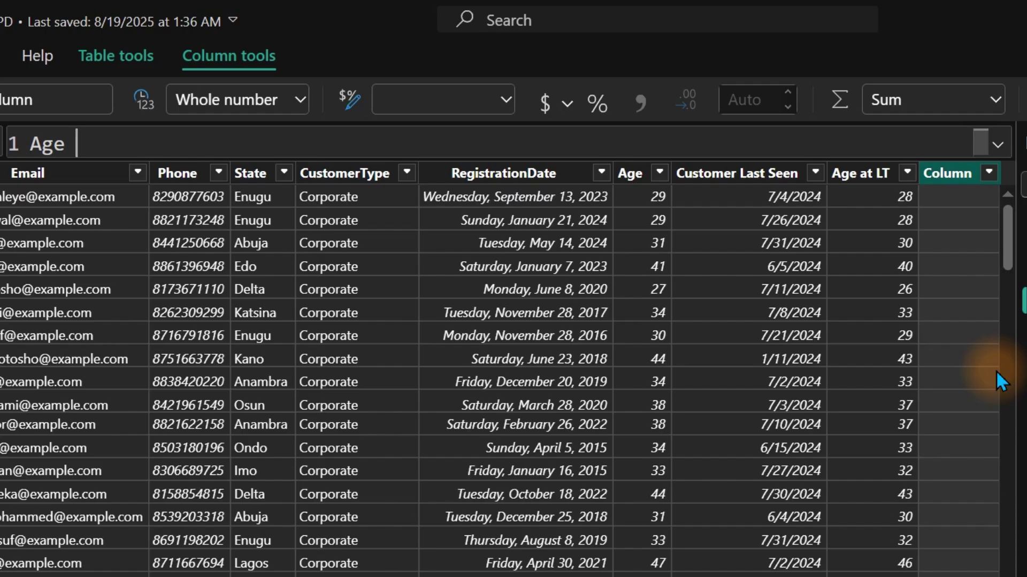
{"action": "type", "text": "of Customers"}
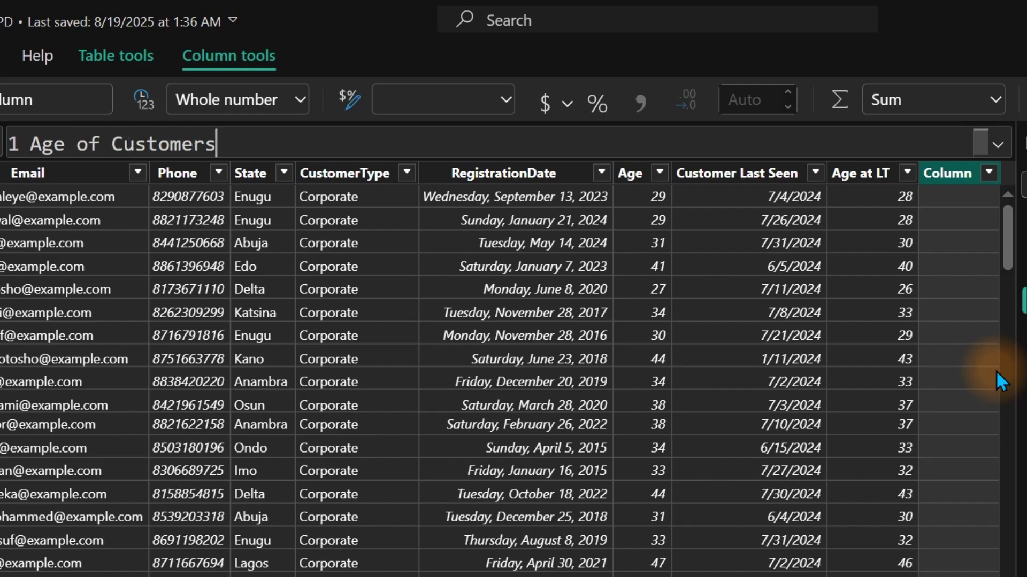
{"action": "type", "text": " ="}
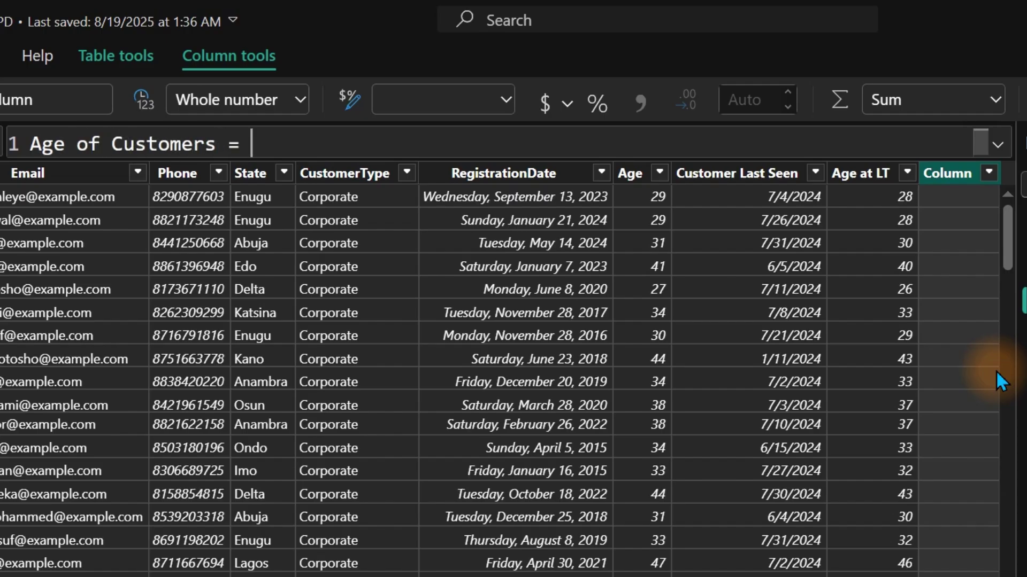
{"action": "key", "text": "shift+Return"}
{"action": "key", "text": "Tab"}
{"action": "type", "text": "ca"}
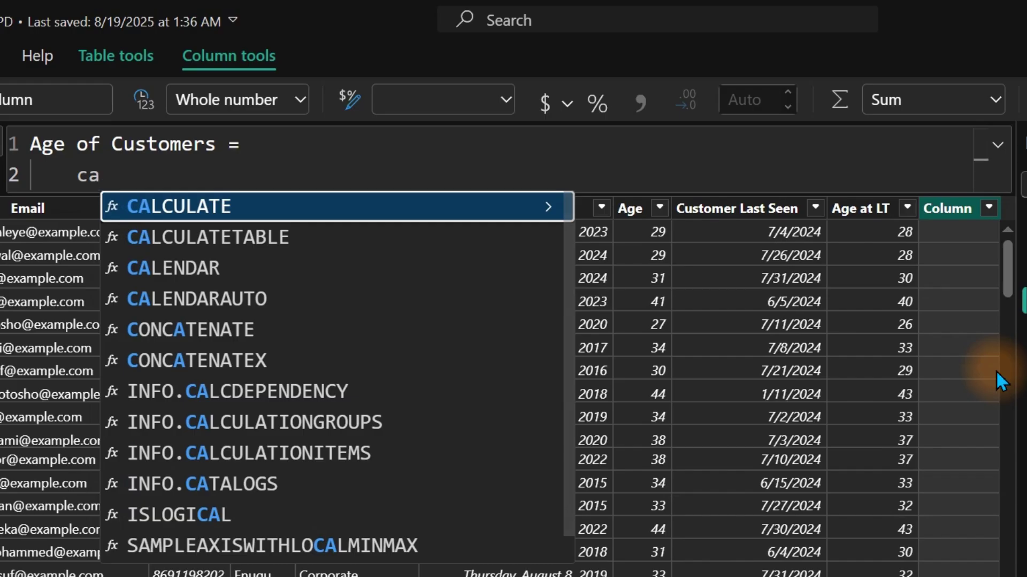
{"action": "key", "text": "BackSpace"}
{"action": "key", "text": "BackSpace"}
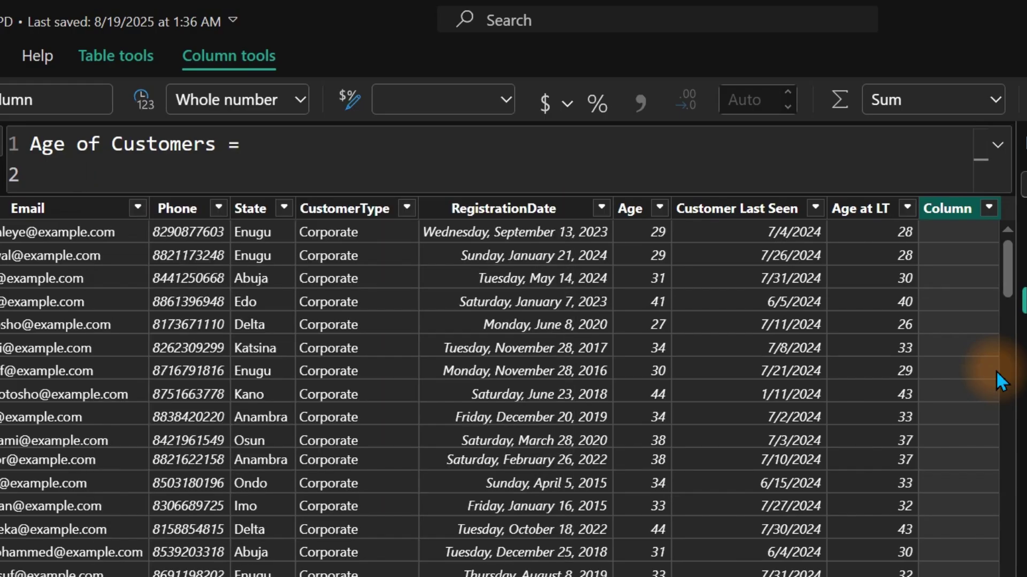
- Declare a variable named _LastTransactionDate in the Age of Customers formula and continue its definition on a new line
{"action": "type", "text": "var"}
{"action": "key", "text": "Tab"}
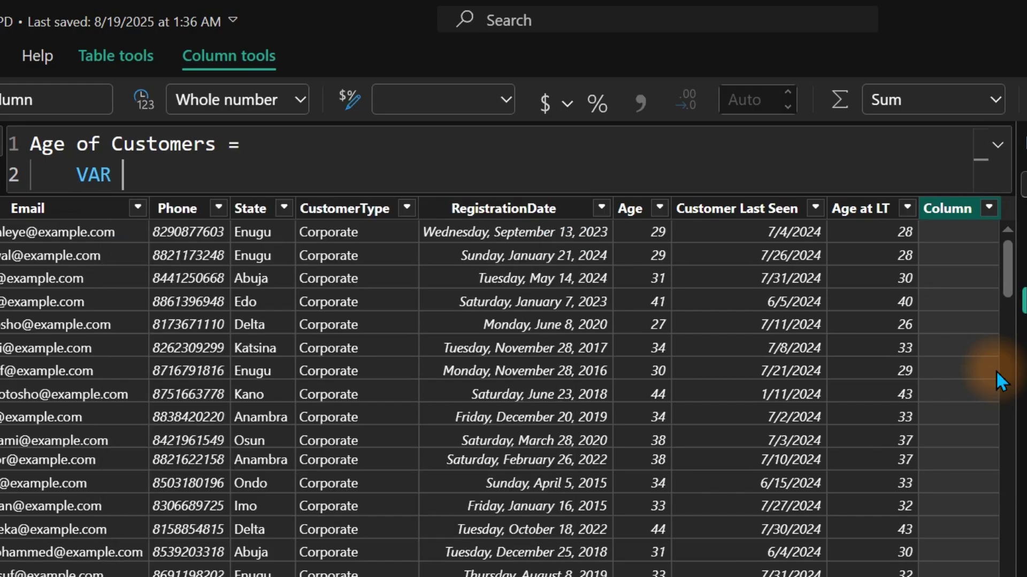
{"action": "type", "text": "_"}
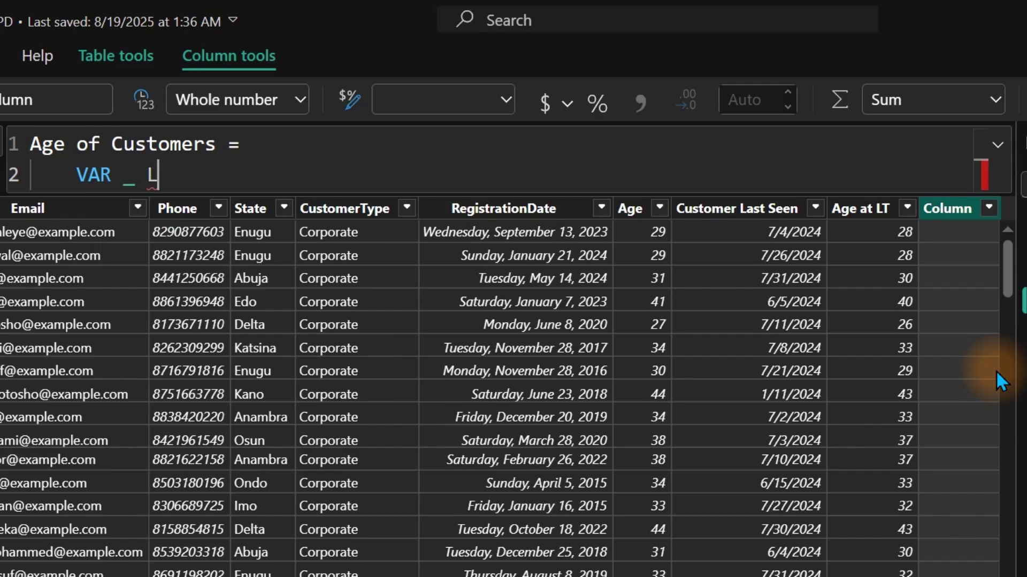
{"action": "key", "text": "BackSpace"}
{"action": "type", "text": "Last"}
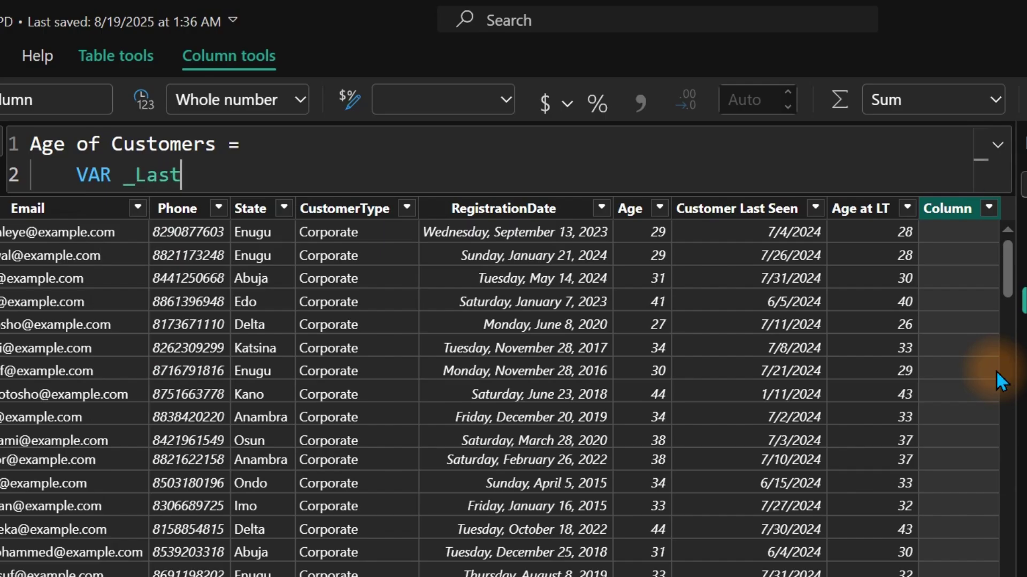
{"action": "type", "text": "Transaction"}
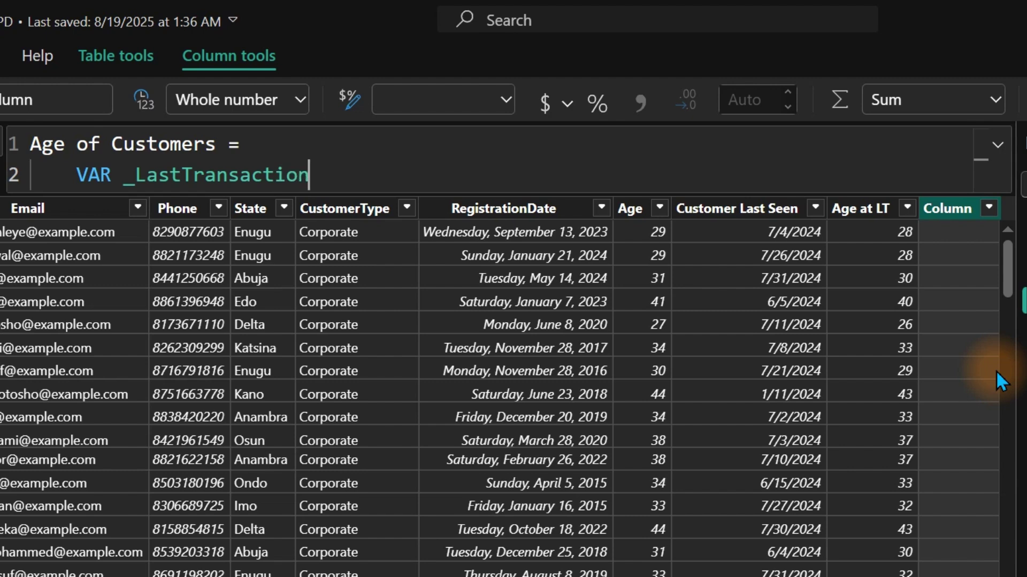
{"action": "type", "text": "Date ="}
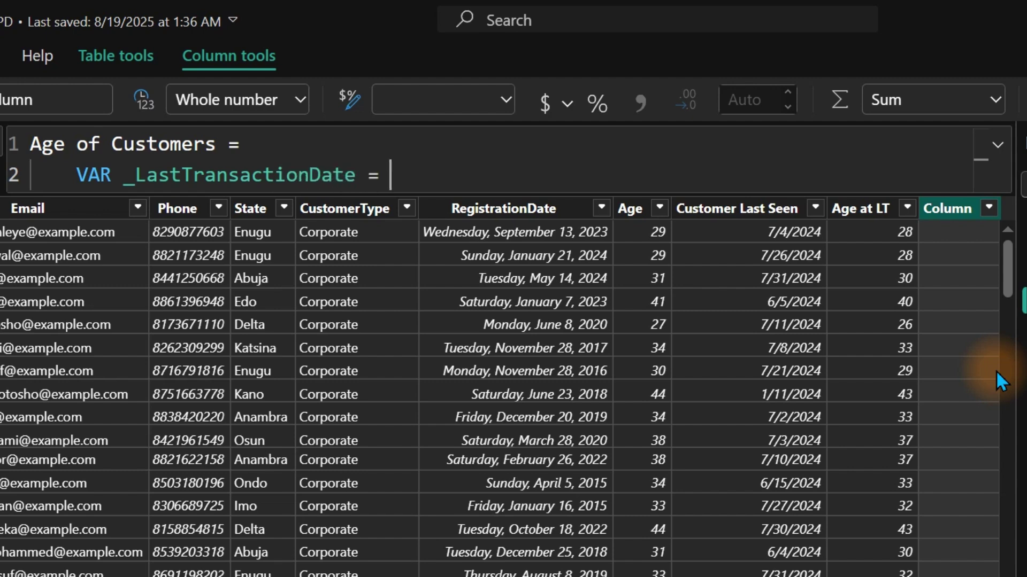
{"action": "key", "text": "shift+Return"}
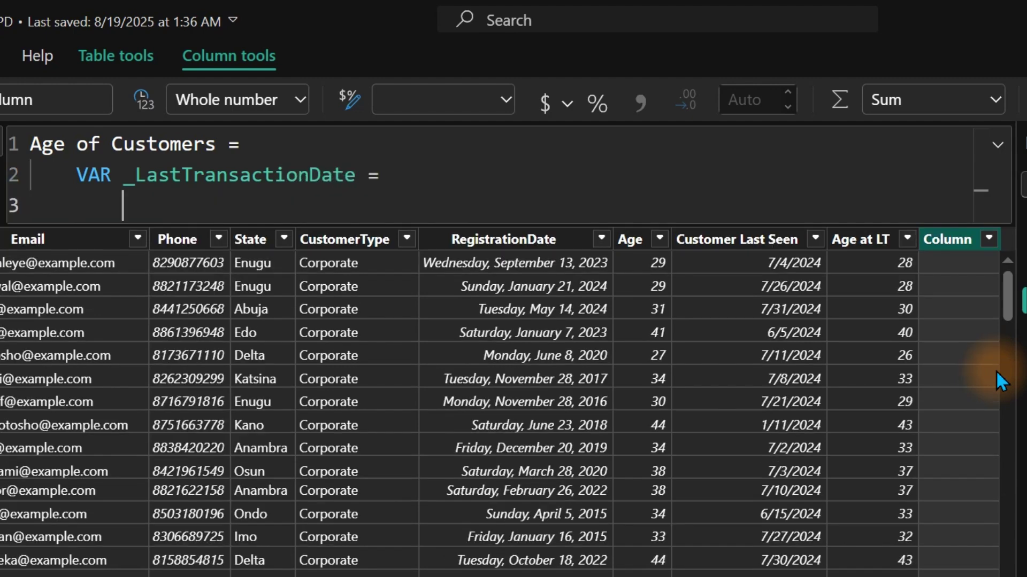
- Define the variable with CALCULATE, entering MAX(transaction_table[TransactionDate]) on its own line as the expression
{"action": "type", "text": "cal"}
{"action": "key", "text": "Tab"}
{"action": "key", "text": "shift+Return"}
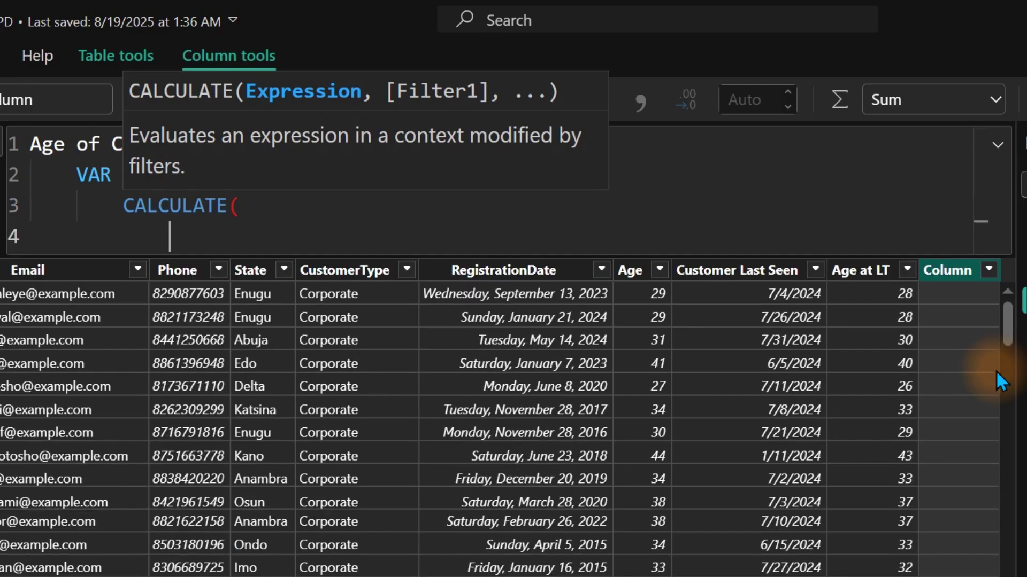
{"action": "type", "text": "max"}
{"action": "key", "text": "Tab"}
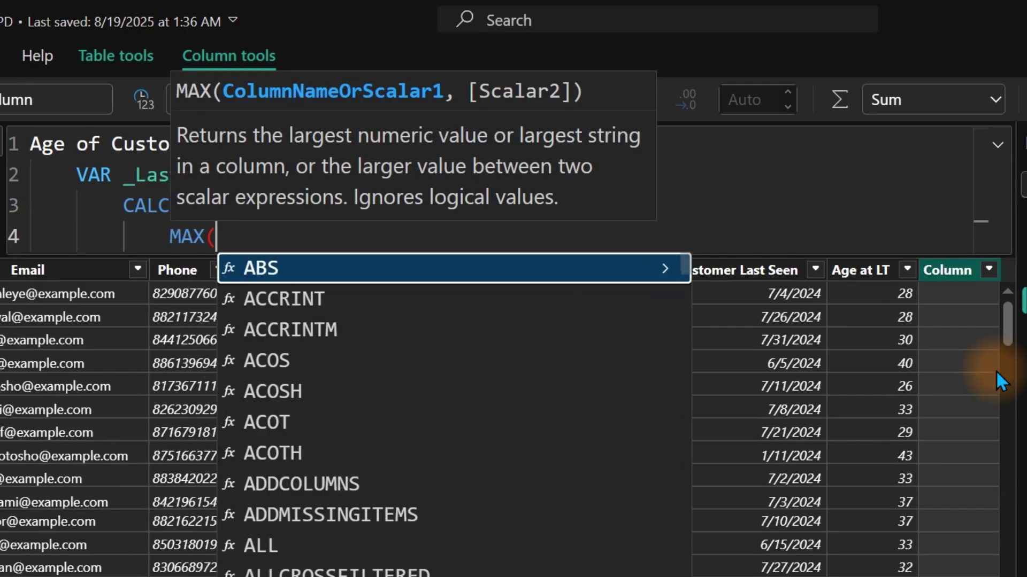
{"action": "type", "text": "tr"}
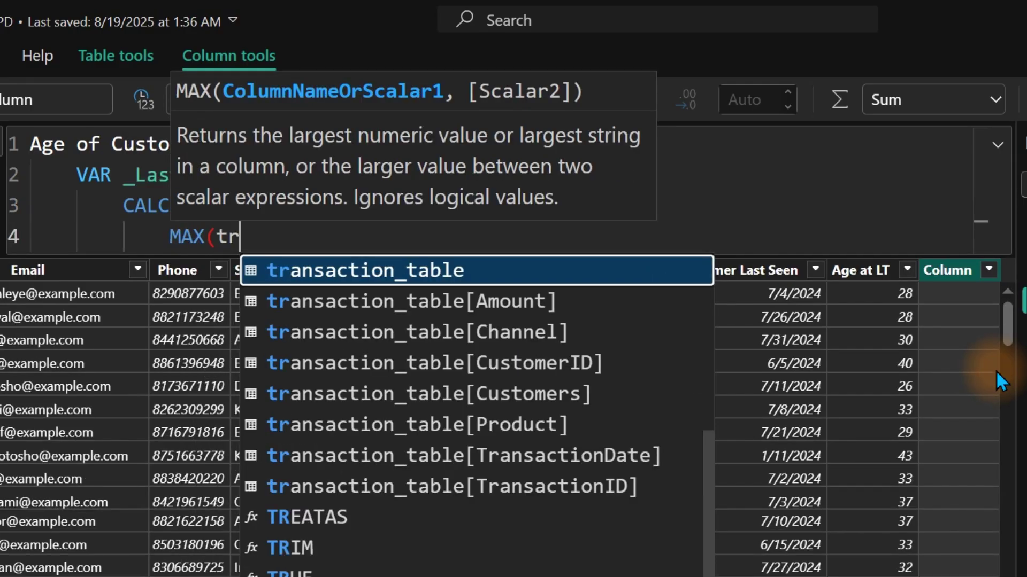
{"action": "key", "text": "Down"}
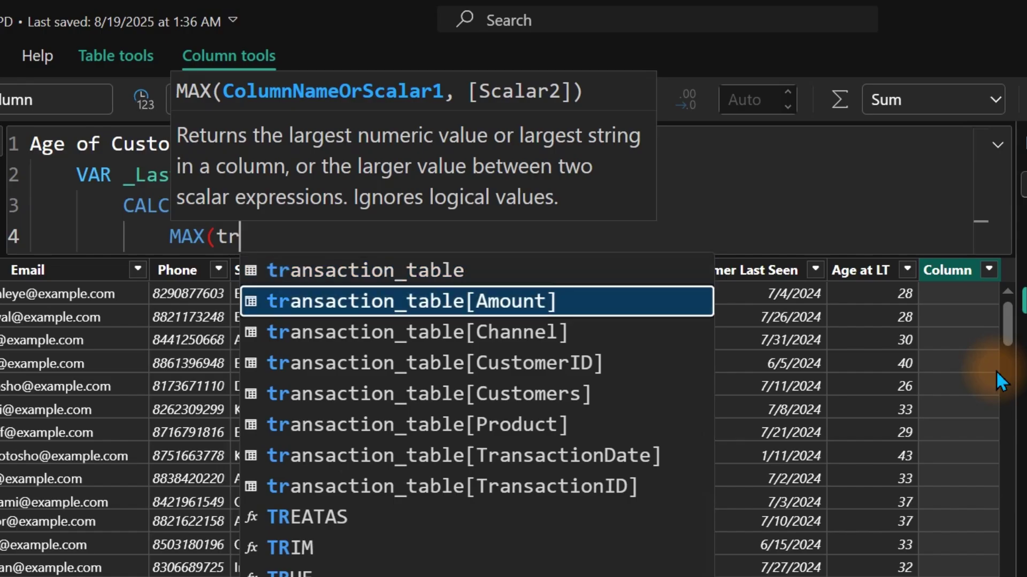
{"action": "key", "text": "Down"}
{"action": "key", "text": "Down"}
{"action": "key", "text": "Down"}
{"action": "key", "text": "Down"}
{"action": "key", "text": "Down"}
{"action": "key", "text": "Tab"}
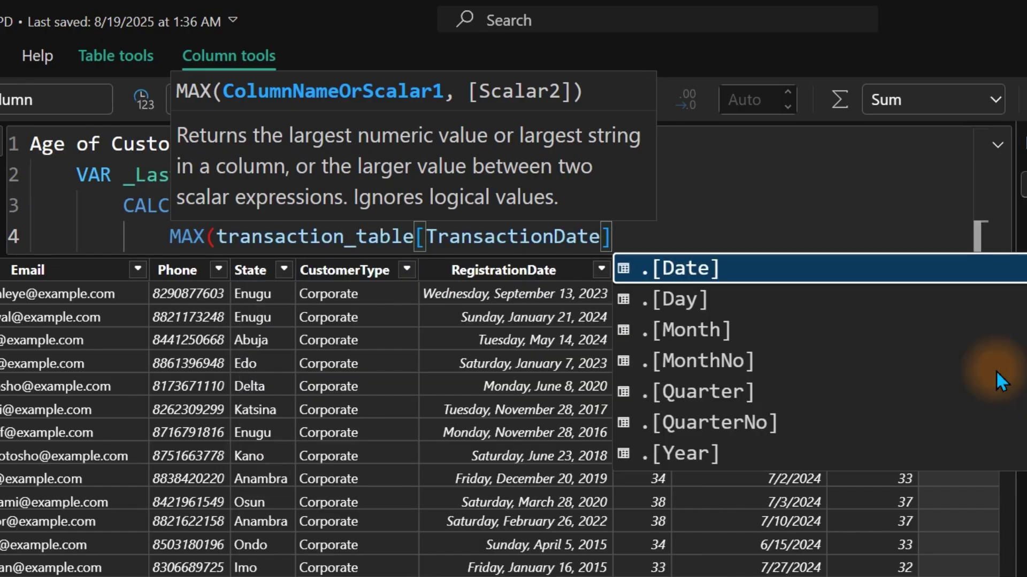
{"action": "type", "text": ")"}
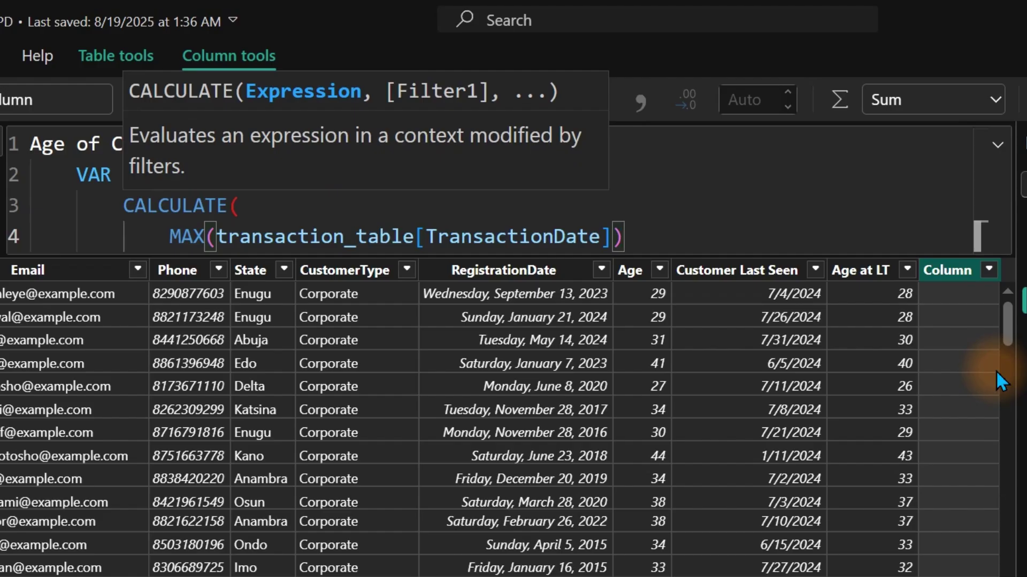
{"action": "key", "text": "shift+Return"}
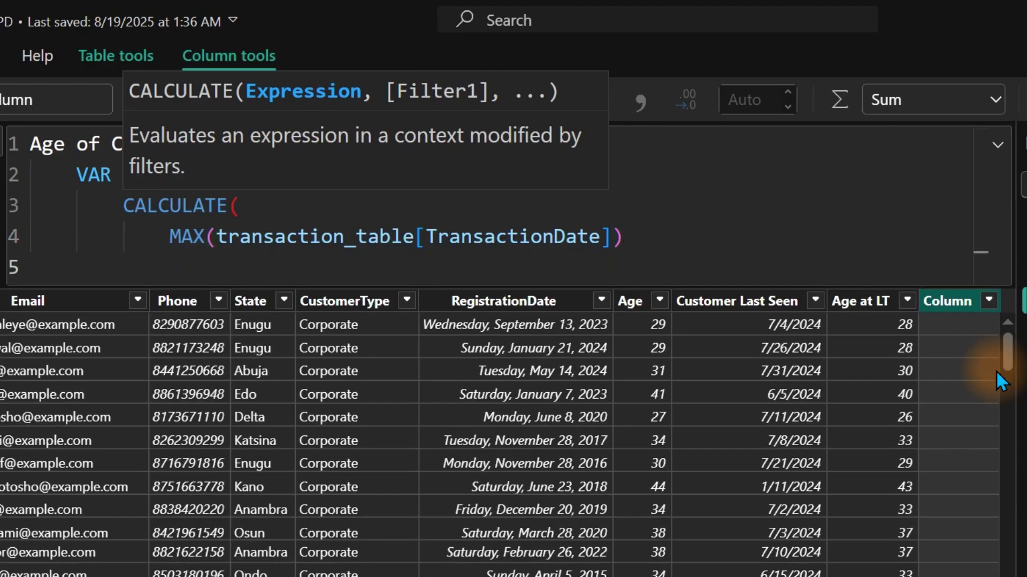
{"action": "type", "text": "re"}
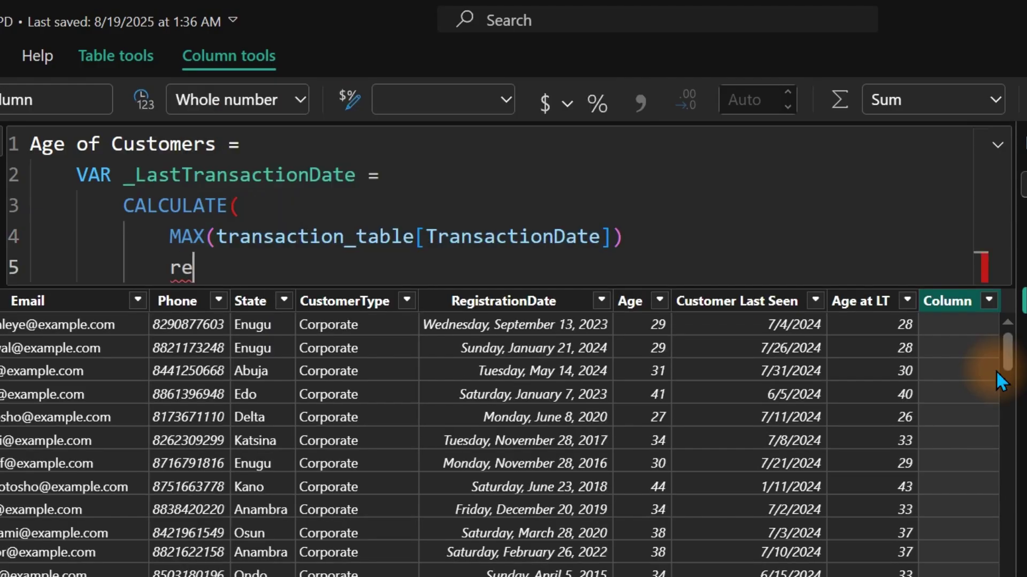
{"action": "key", "text": "BackSpace"}
{"action": "key", "text": "BackSpace"}
{"action": "key", "text": "BackSpace"}
{"action": "key", "text": "BackSpace"}
{"action": "key", "text": "BackSpace"}
{"action": "key", "text": "BackSpace"}
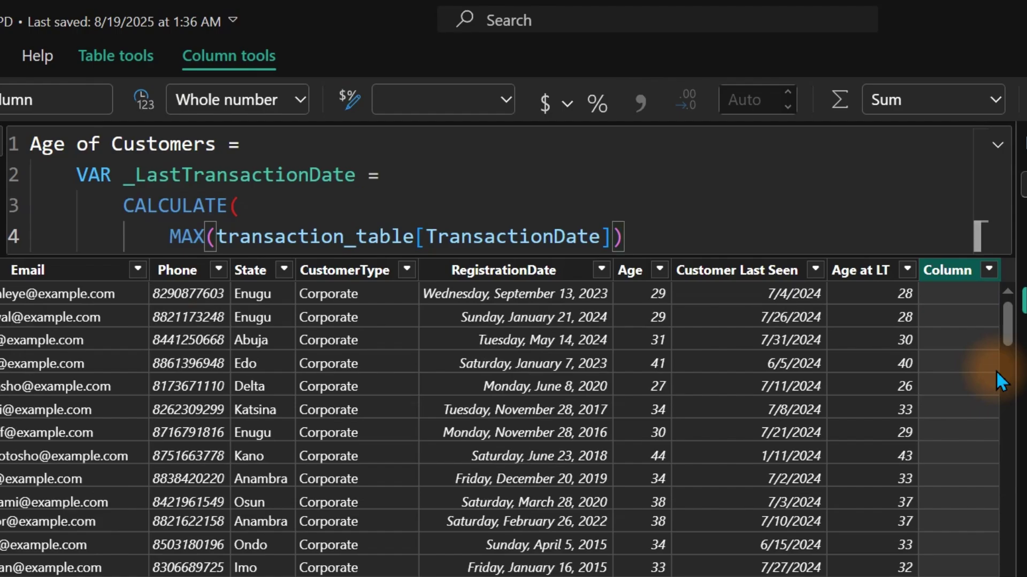
- Add RELATEDTABLE(transaction_table) on a new line as the CALCULATE filter, and close CALCULATE on the line below
{"action": "type", "text": ","}
{"action": "key", "text": "shift+Return"}
{"action": "type", "text": "relate"}
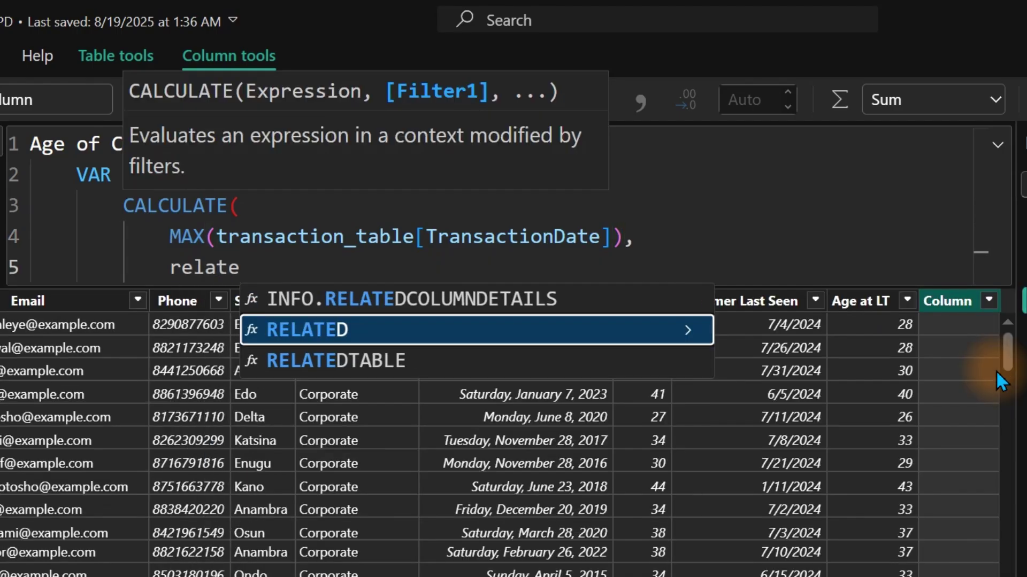
{"action": "key", "text": "Down"}
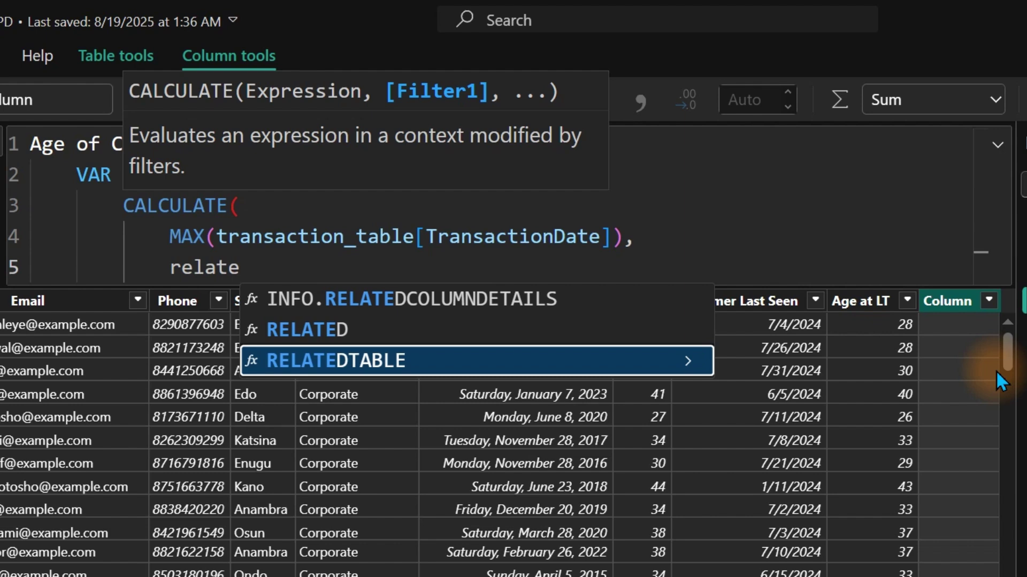
{"action": "key", "text": "Tab"}
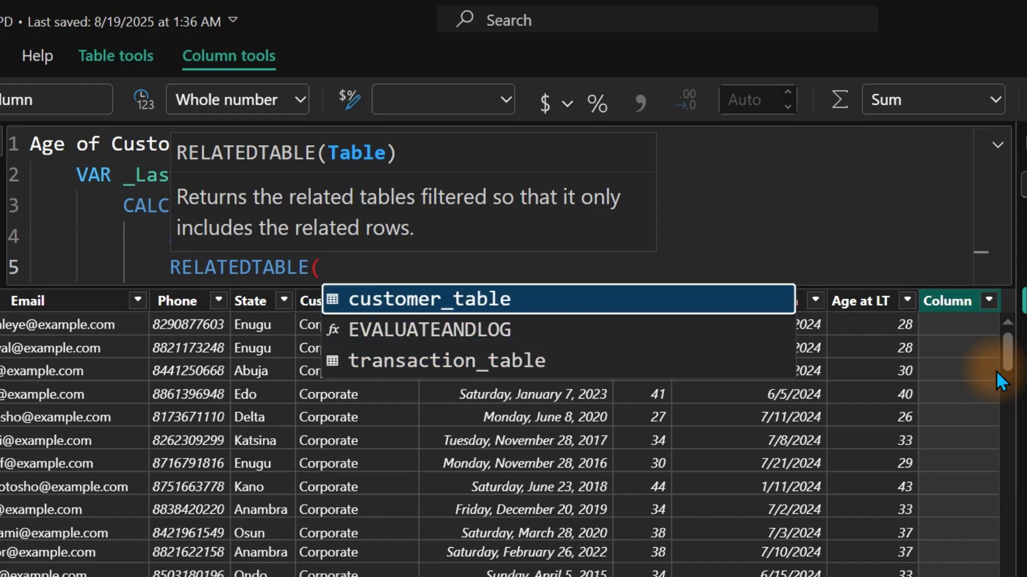
{"action": "key", "text": "Up"}
{"action": "key", "text": "Tab"}
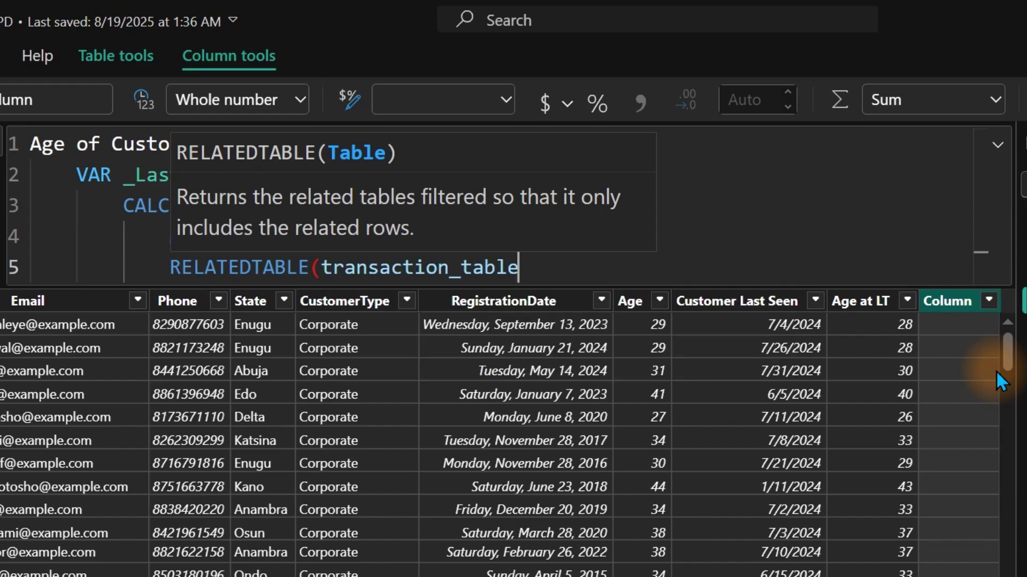
{"action": "type", "text": ")"}
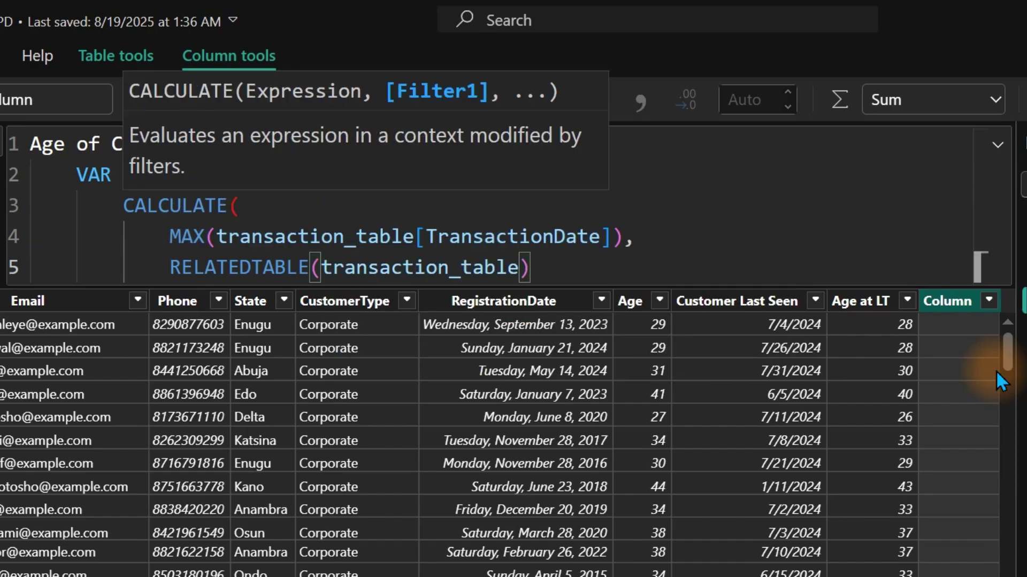
{"action": "key", "text": "Return"}
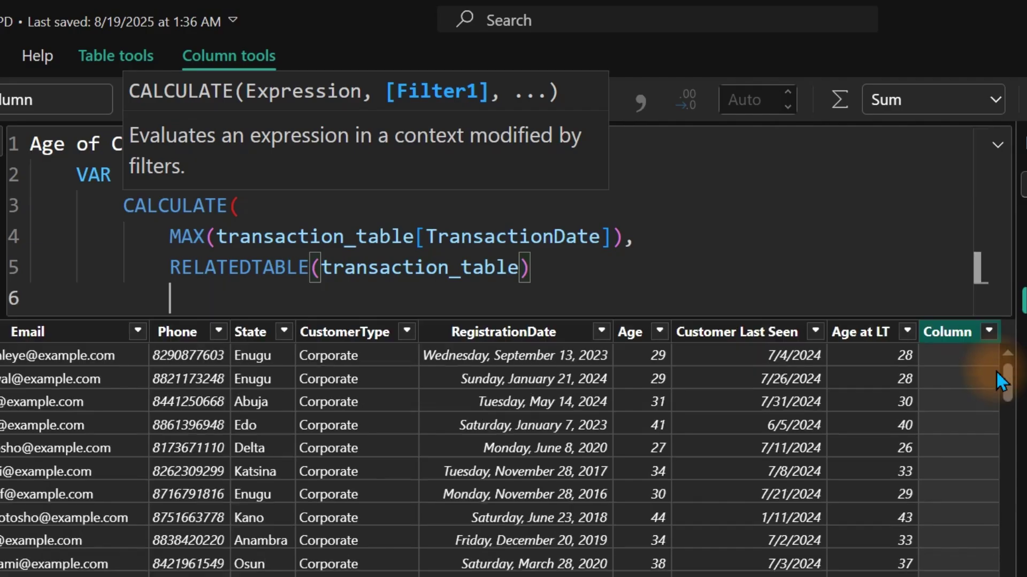
{"action": "type", "text": ")"}
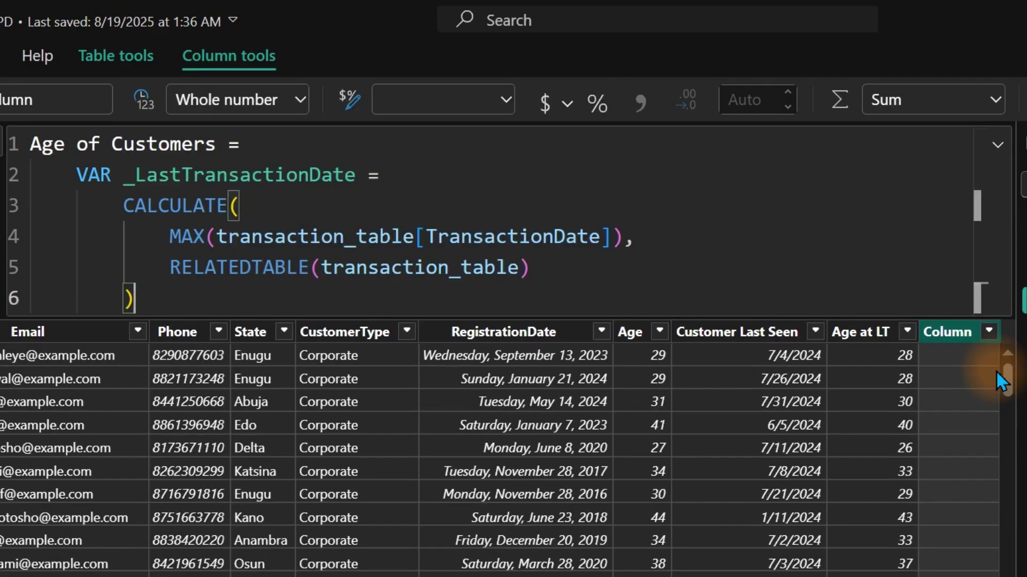
- Add RETURN below the variable definition and start a DATEDIFF function beneath it, with its arguments on a new line
{"action": "key", "text": "Return"}
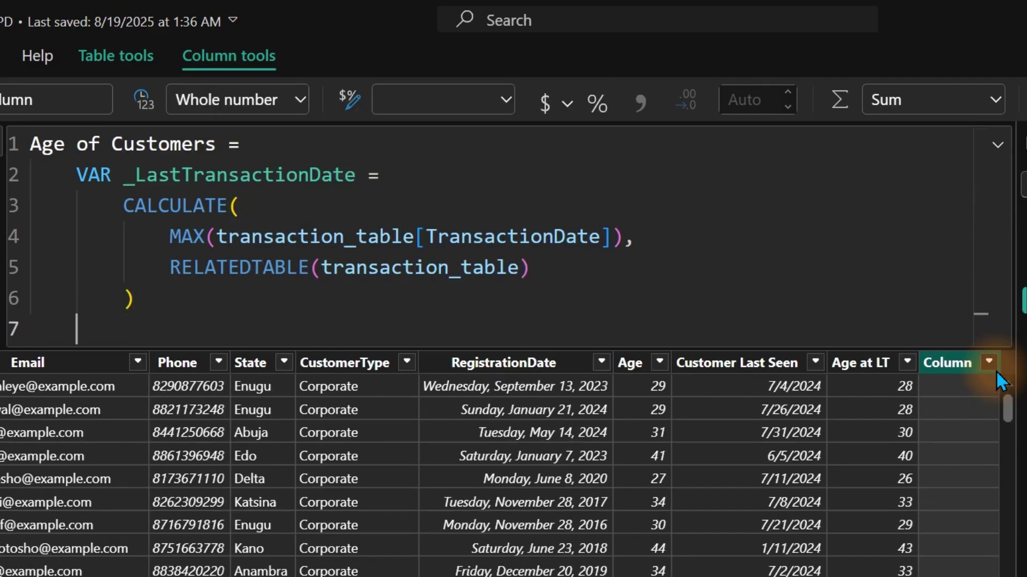
{"action": "type", "text": "ret"}
{"action": "key", "text": "Tab"}
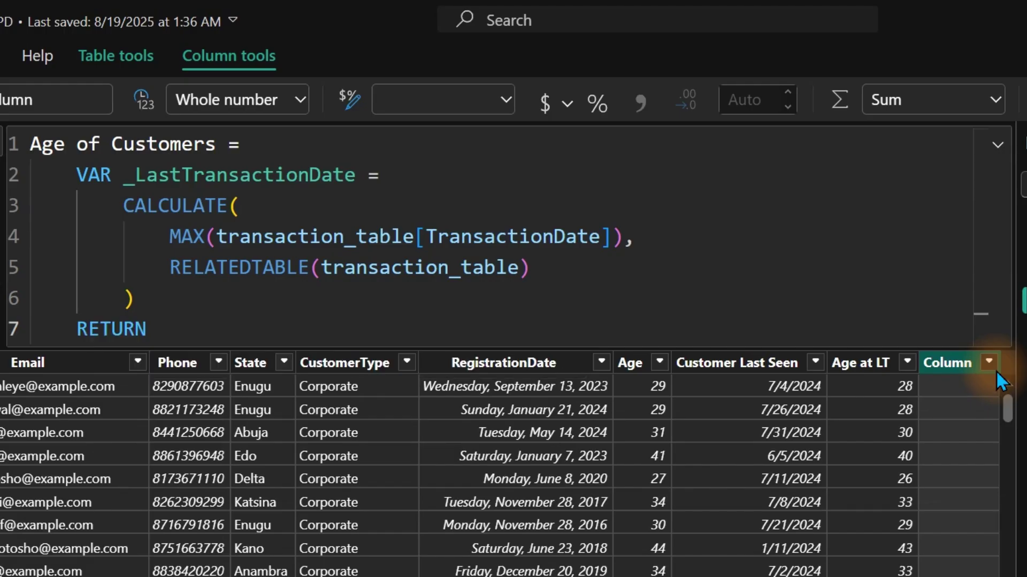
{"action": "key", "text": "Return"}
{"action": "type", "text": "d"}
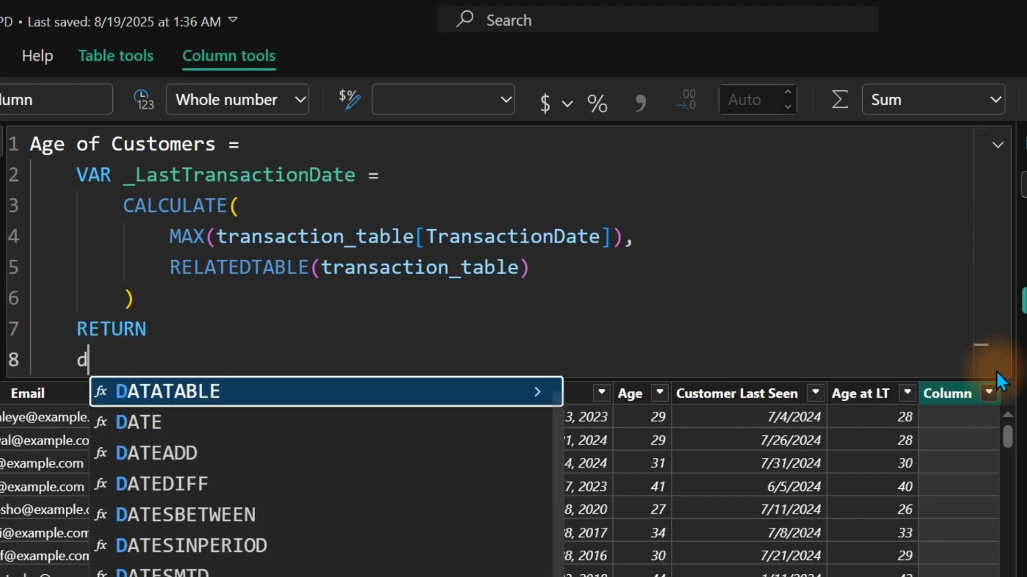
{"action": "type", "text": "ated"}
{"action": "key", "text": "Tab"}
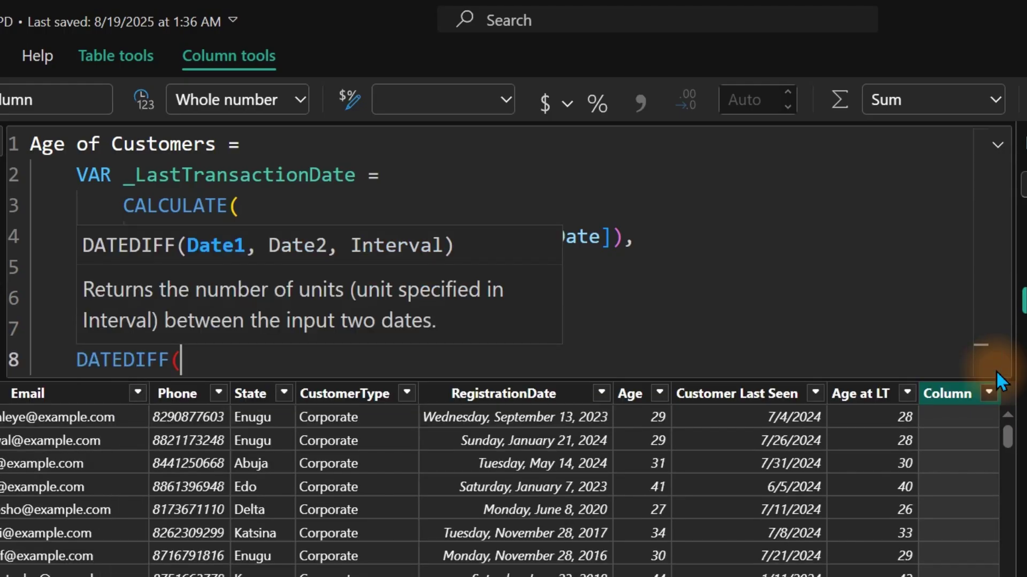
{"action": "key", "text": "shift+Return"}
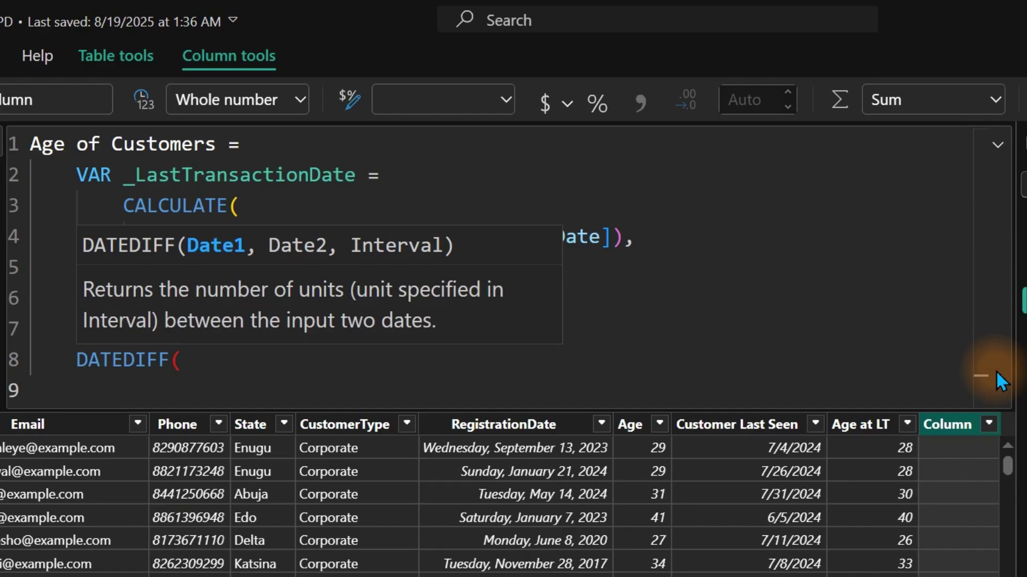
- Complete DATEDIFF with customer_table[DateOfBirth], _LastTransactionDate and YEAR, close it on a new line, and commit the formula
{"action": "type", "text": "dateo"}
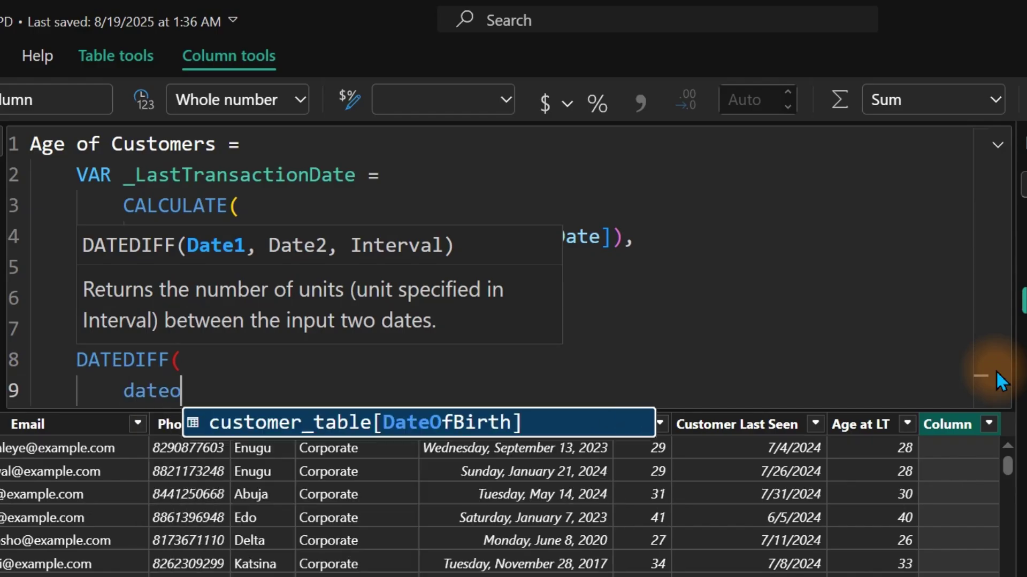
{"action": "key", "text": "Tab"}
{"action": "type", "text": ","}
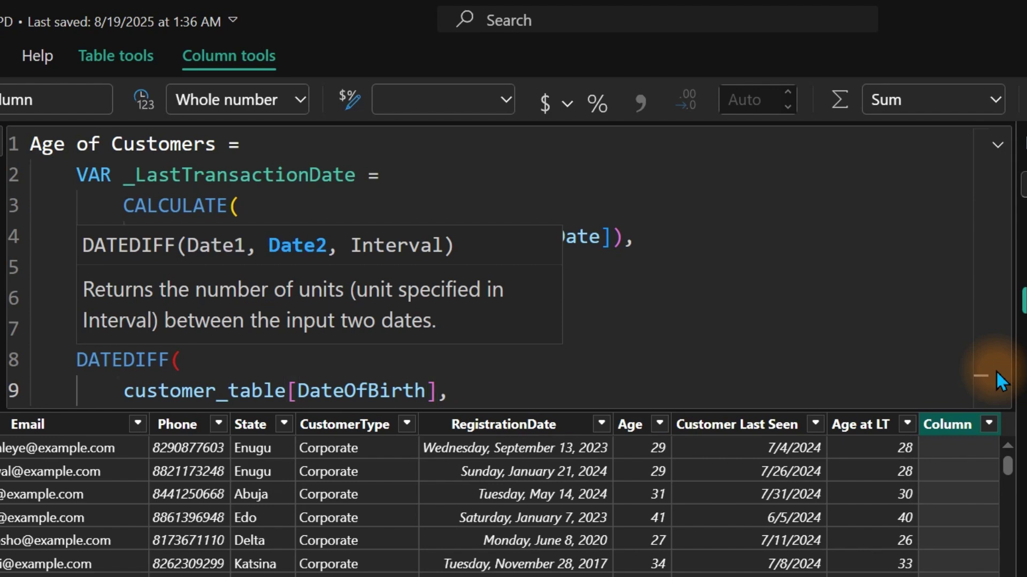
{"action": "type", "text": " _"}
{"action": "key", "text": "Tab"}
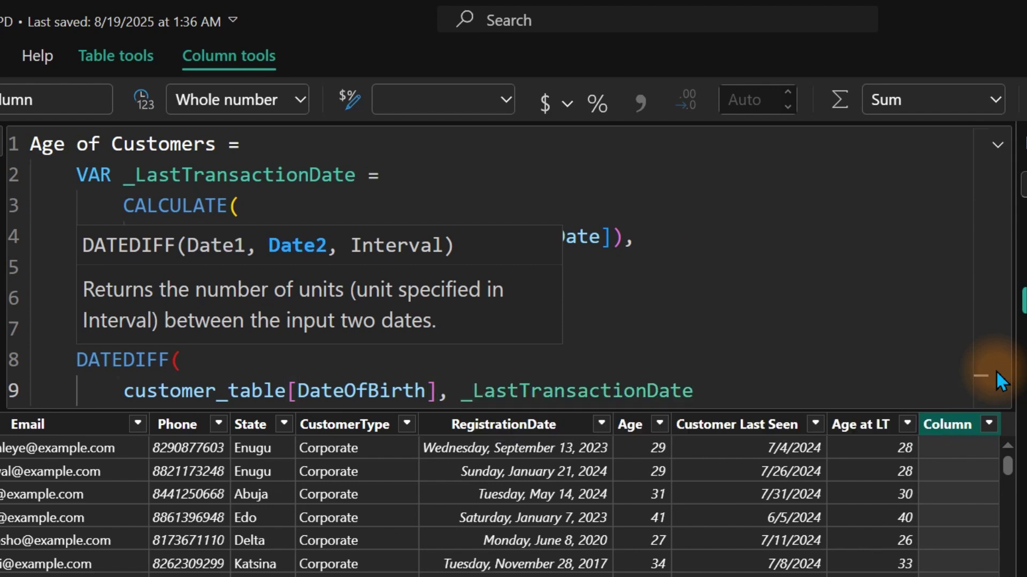
{"action": "type", "text": ","}
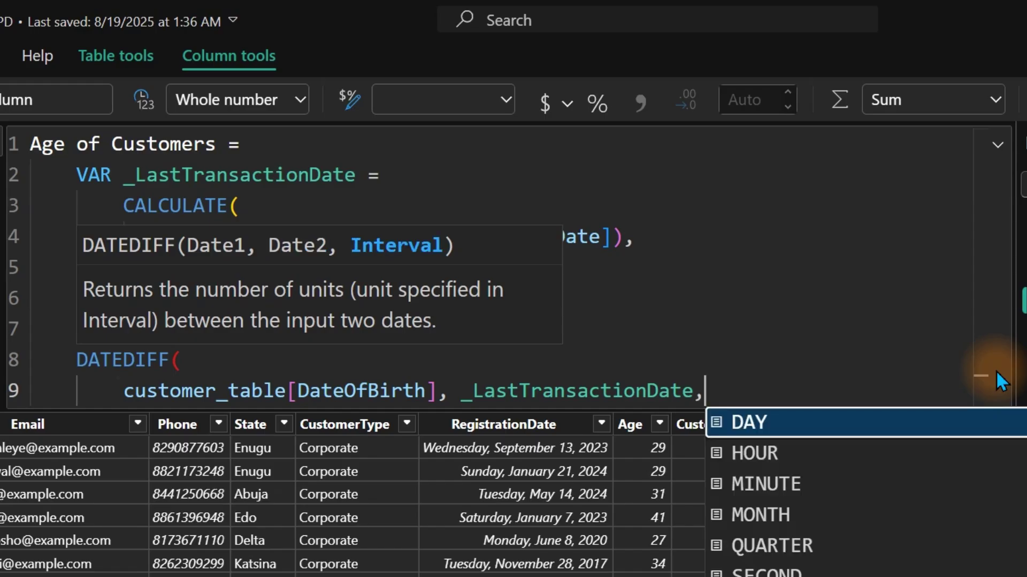
{"action": "type", "text": "y"}
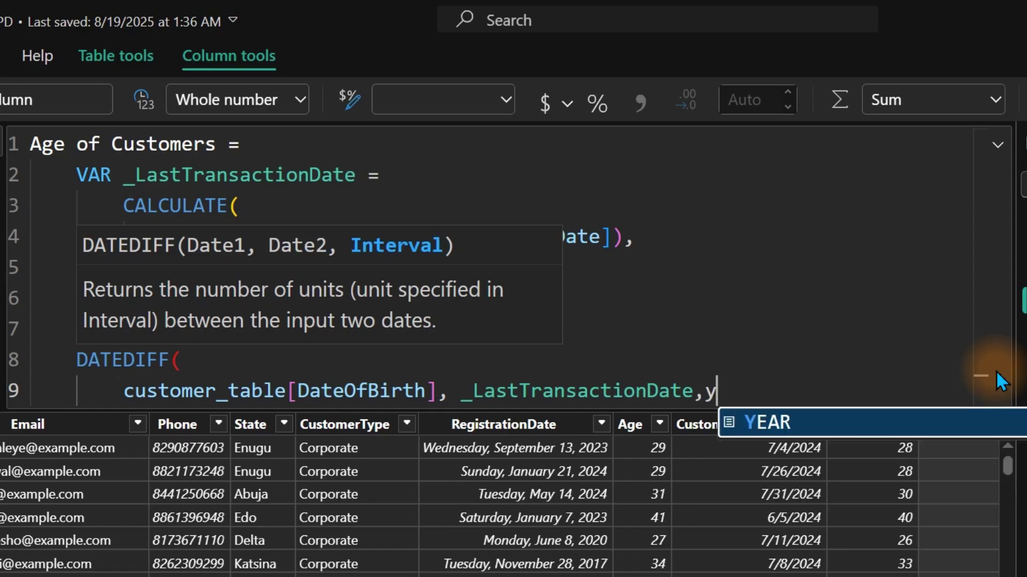
{"action": "key", "text": "Tab"}
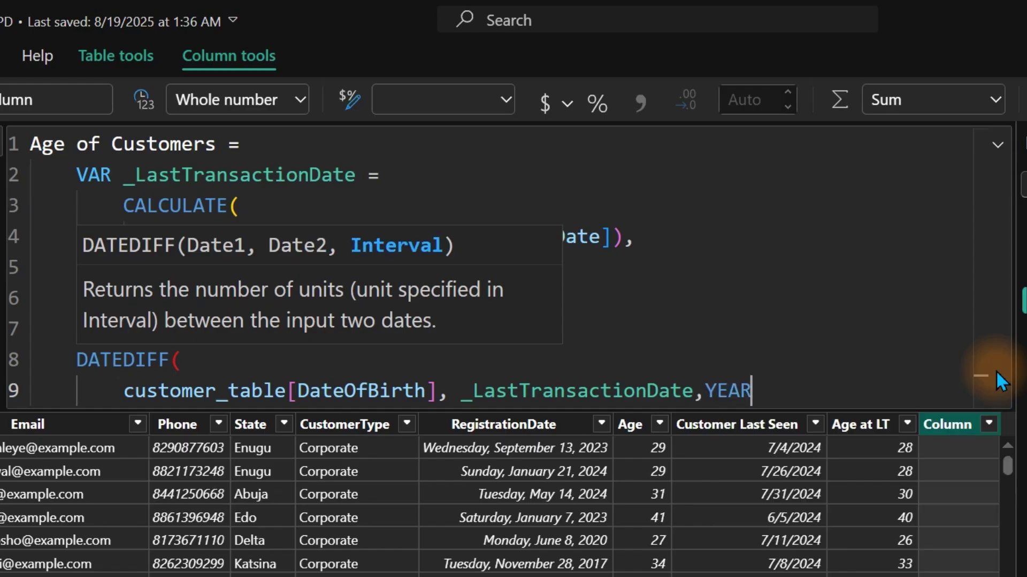
{"action": "key", "text": "shift+Return"}
{"action": "type", "text": ")"}
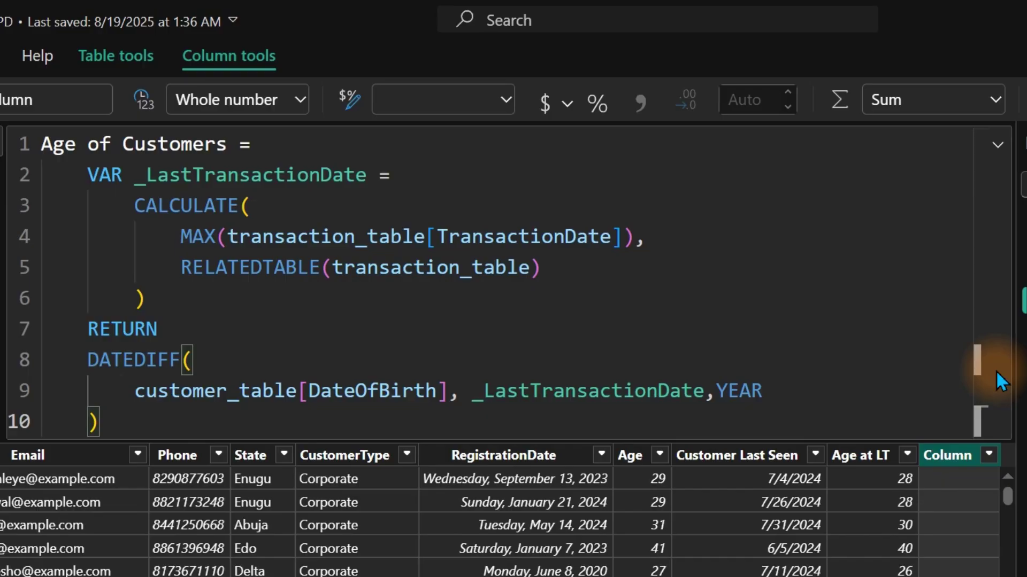
{"action": "key", "text": "Return"}
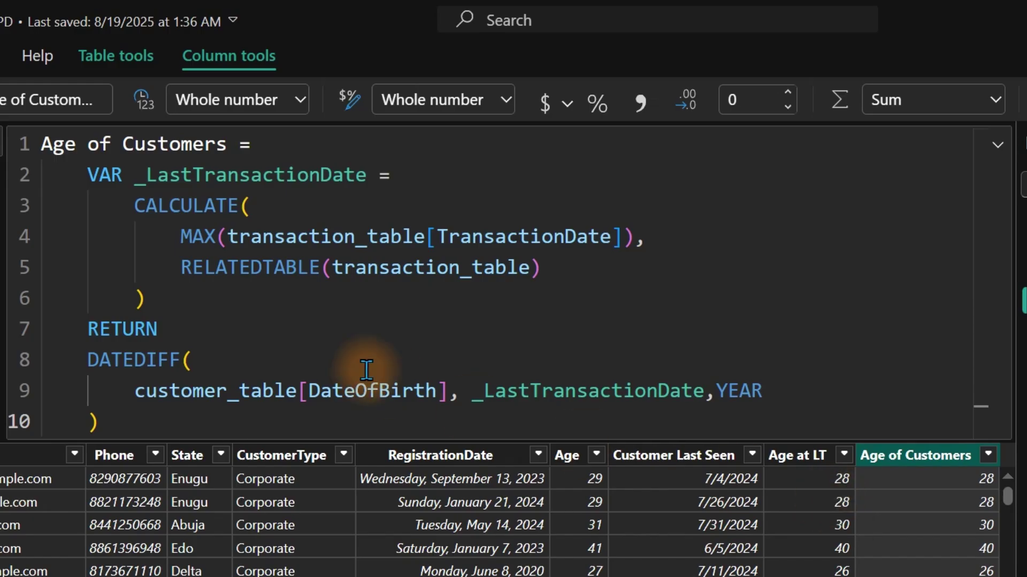
- Remove the customer_table[DateOfBirth] argument from the DATEDIFF function in the Age of Customers formula
{"action": "left_click", "coordinate": [447, 391]}
{"action": "left_click_drag", "start_coordinate": [447, 391], "coordinate": [136, 393]}
{"action": "key", "text": "BackSpace"}
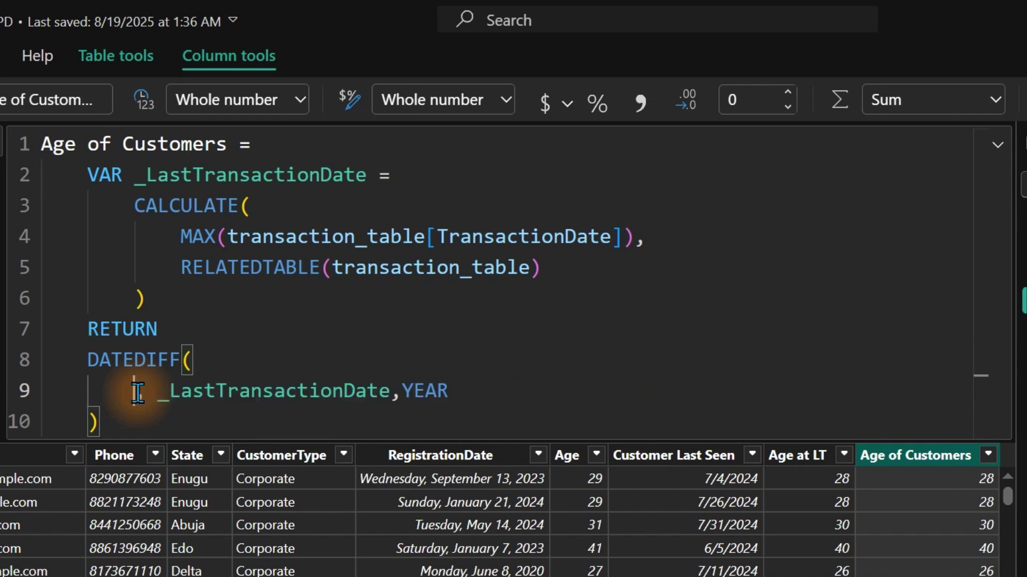
- Add a variable _DOB = customer_table[DateOfBirth] on a new line above the _LastTransactionDate variable
{"action": "left_click", "coordinate": [313, 140]}
{"action": "key", "text": "shift+Return"}
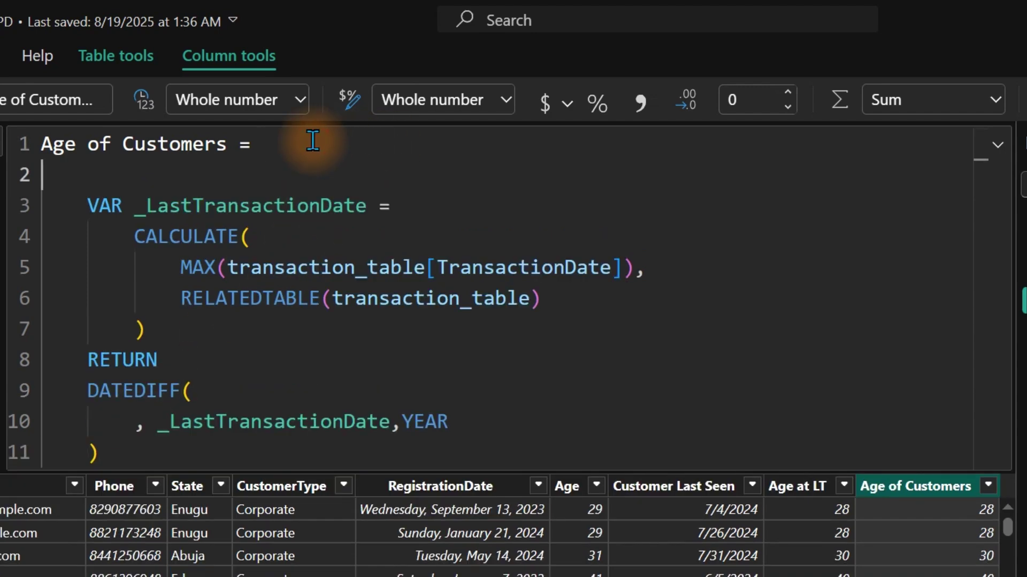
{"action": "type", "text": "var"}
{"action": "key", "text": "Tab"}
{"action": "type", "text": "_"}
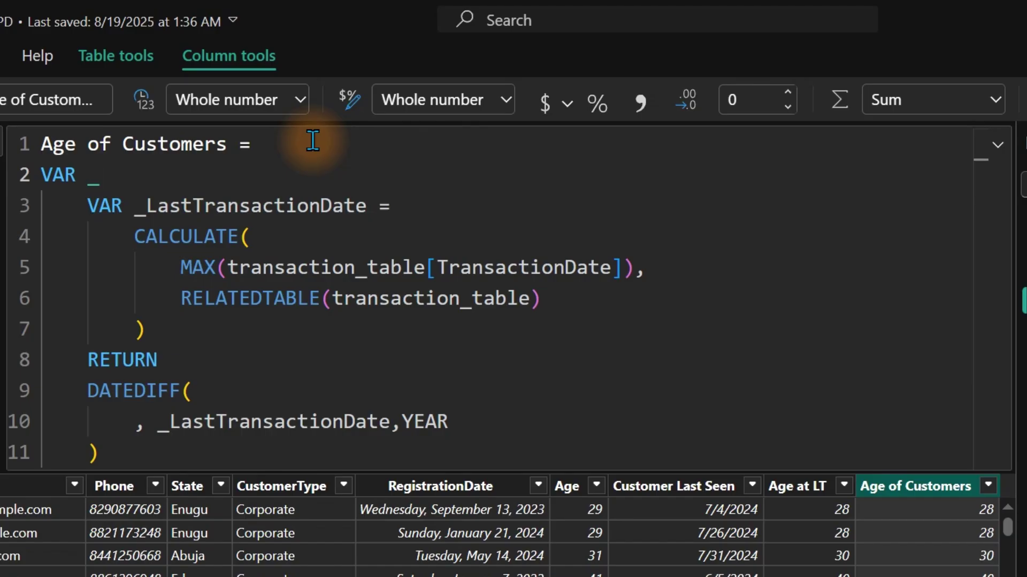
{"action": "type", "text": "DP"}
{"action": "key", "text": "BackSpace"}
{"action": "type", "text": "OB = customer_table[DateOfBirth]"}
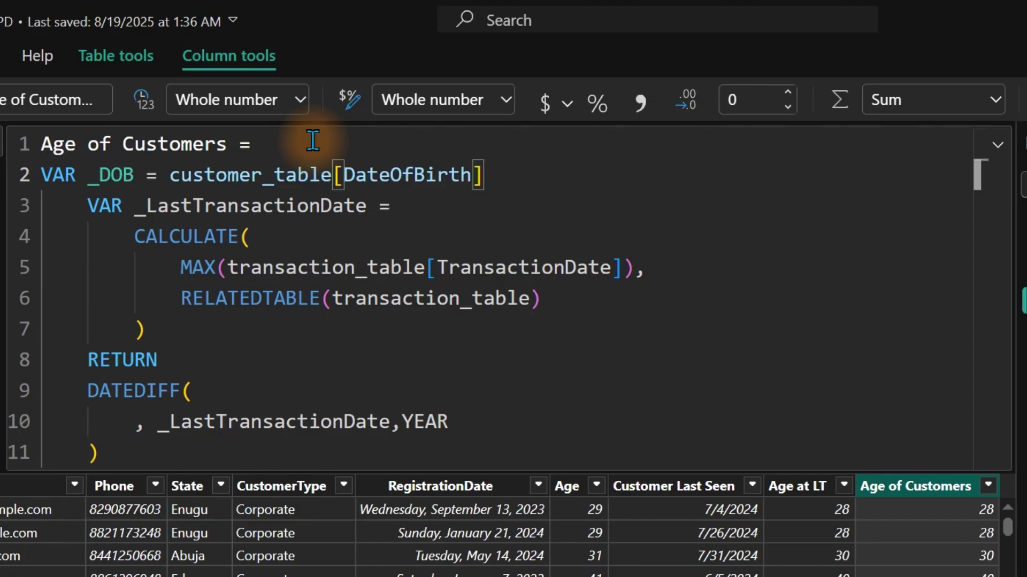
- Insert _DOB as the first argument of DATEDIFF and commit the Age of Customers formula
{"action": "left_click", "coordinate": [110, 423]}
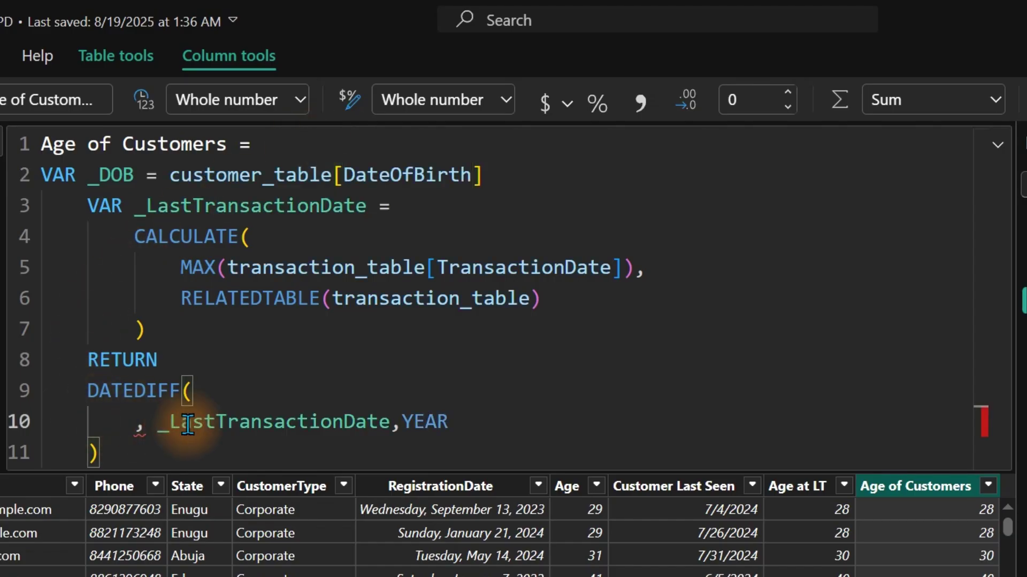
{"action": "type", "text": "_"}
{"action": "key", "text": "Tab"}
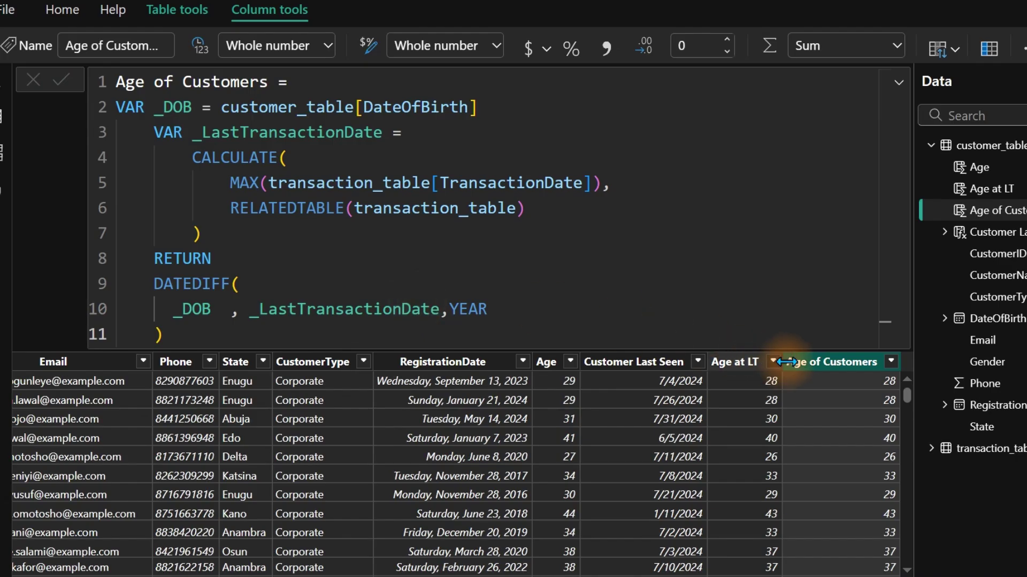
- Add a new calculated column to customer_table named Age 2, with its expression starting on a new line
{"action": "right_click", "coordinate": [808, 361]}
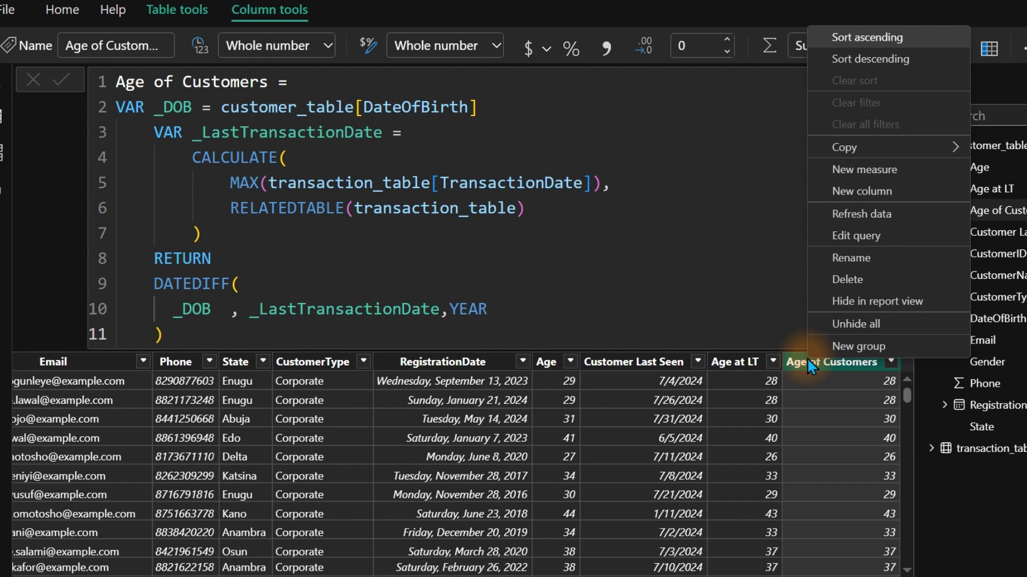
{"action": "left_click", "coordinate": [870, 196]}
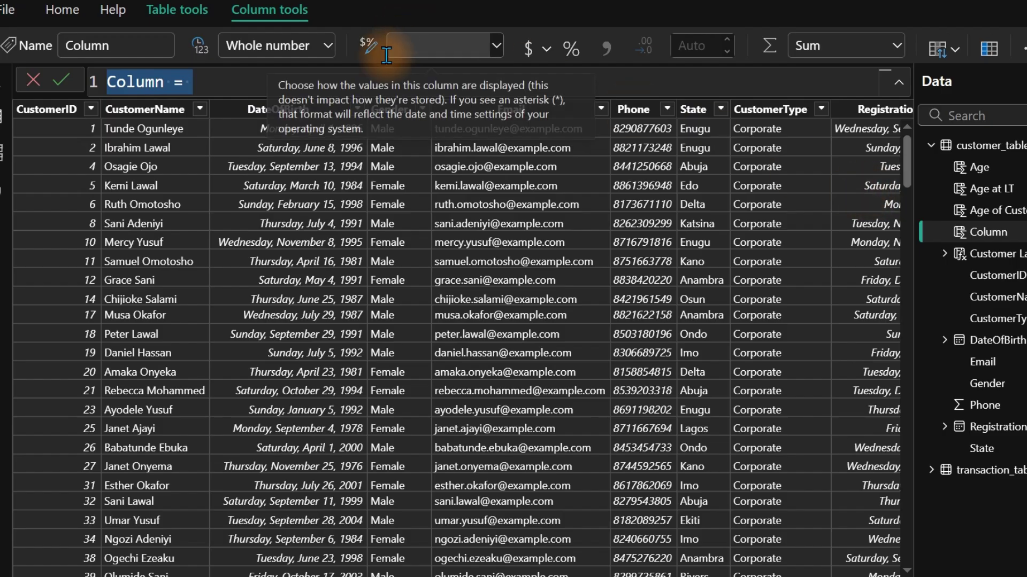
{"action": "type", "text": "Age"}
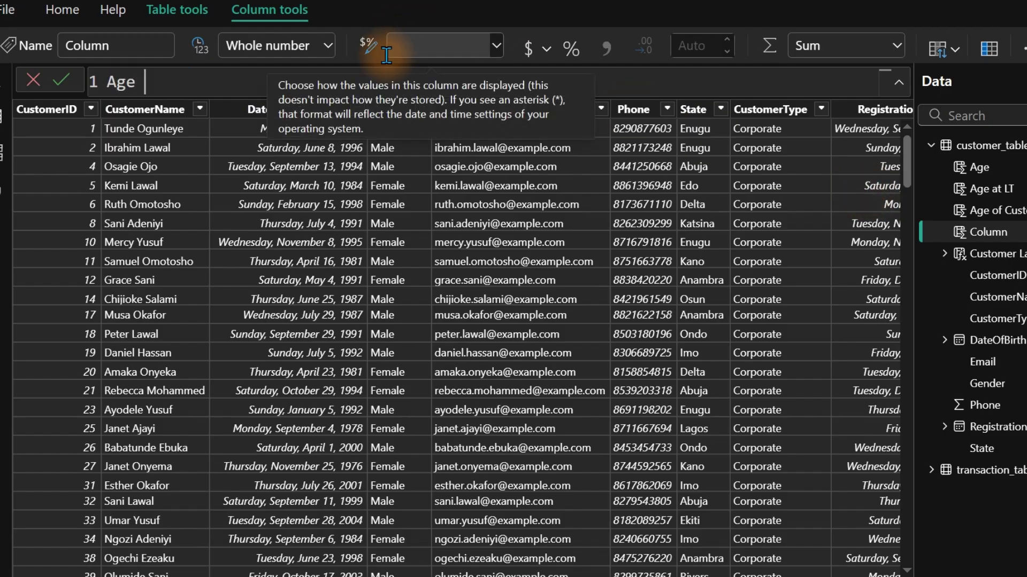
{"action": "type", "text": " 2 ="}
{"action": "key", "text": "shift+Return"}
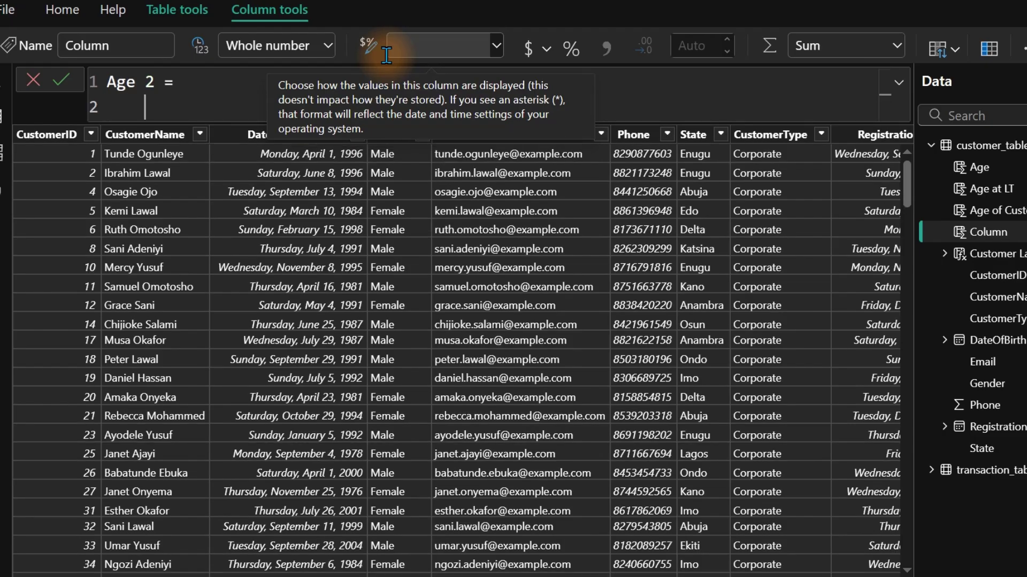
- Define a variable _CustomerId equal to customer_table[CustomerID] in the Age 2 formula
{"action": "type", "text": "var +"}
{"action": "key", "text": "BackSpace"}
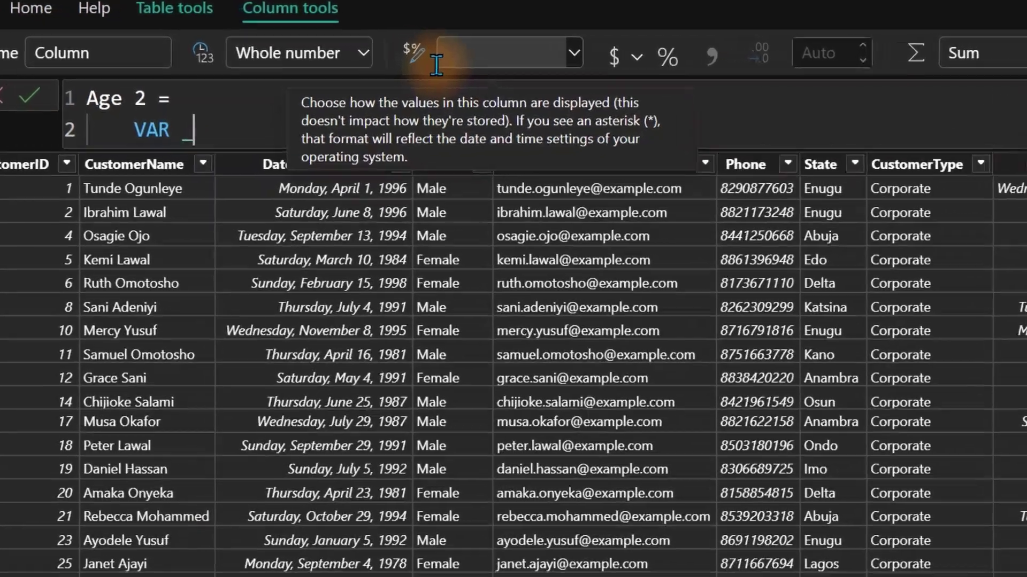
{"action": "type", "text": "_C"}
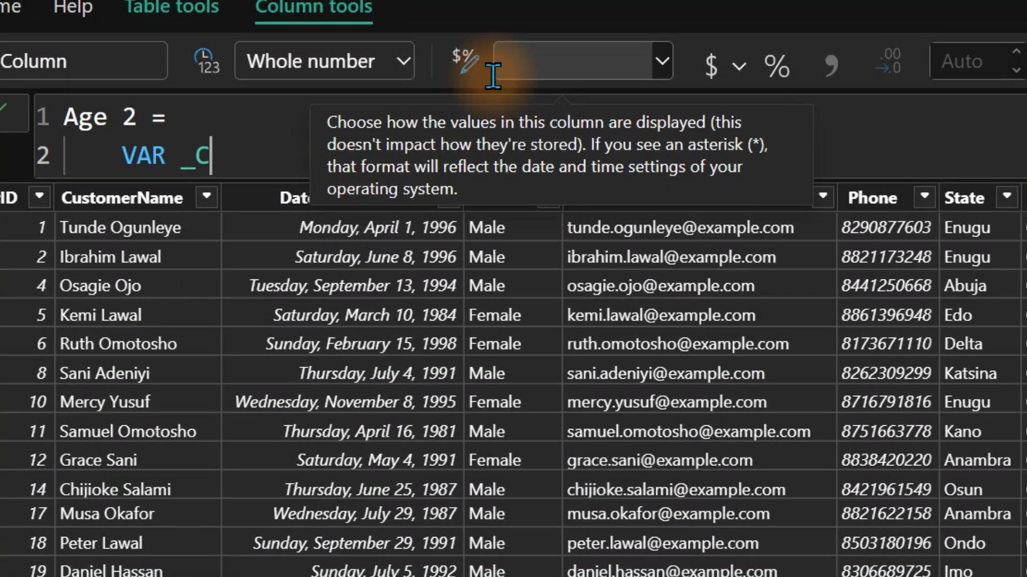
{"action": "type", "text": "ustomerId"}
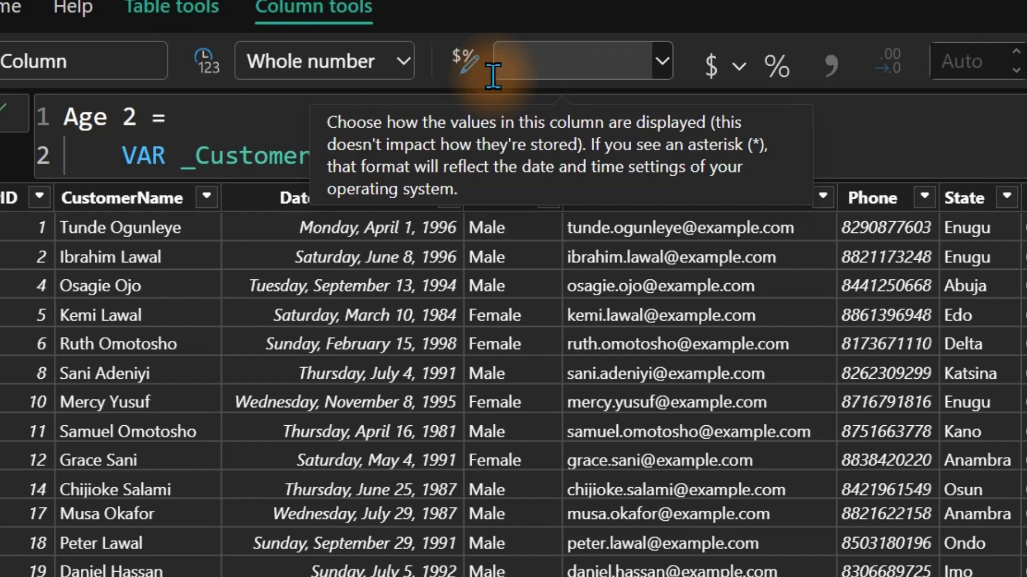
{"action": "type", "text": " = "}
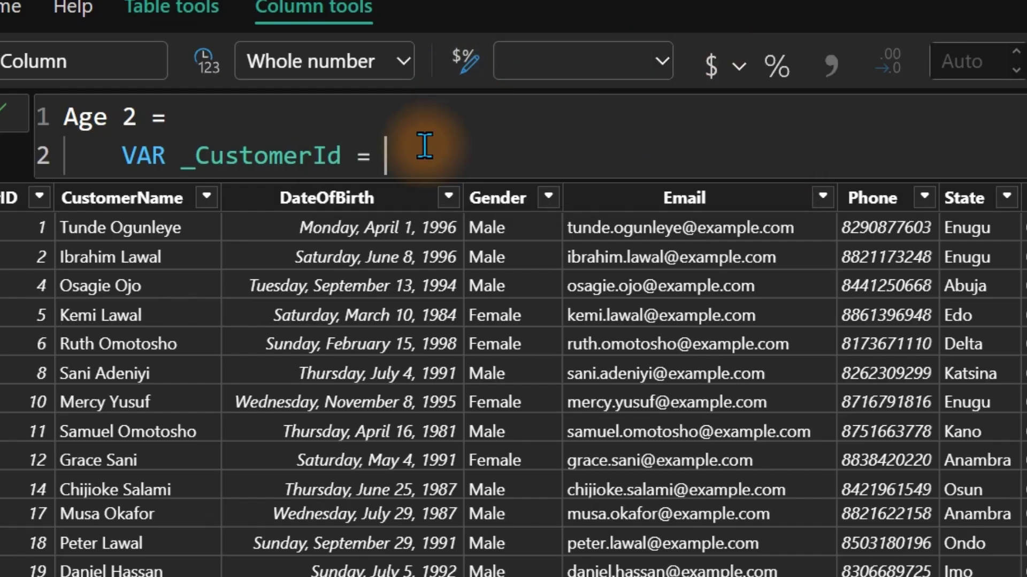
{"action": "type", "text": "cus"}
{"action": "key", "text": "Down"}
{"action": "key", "text": "Down"}
{"action": "key", "text": "Down"}
{"action": "key", "text": "Down"}
{"action": "key", "text": "Down"}
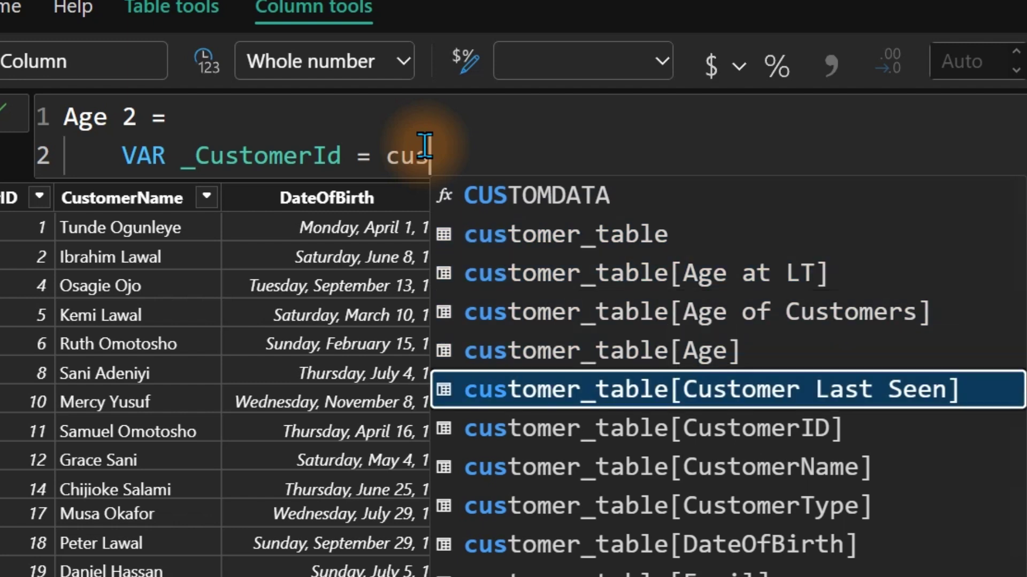
{"action": "key", "text": "Down"}
{"action": "key", "text": "Tab"}
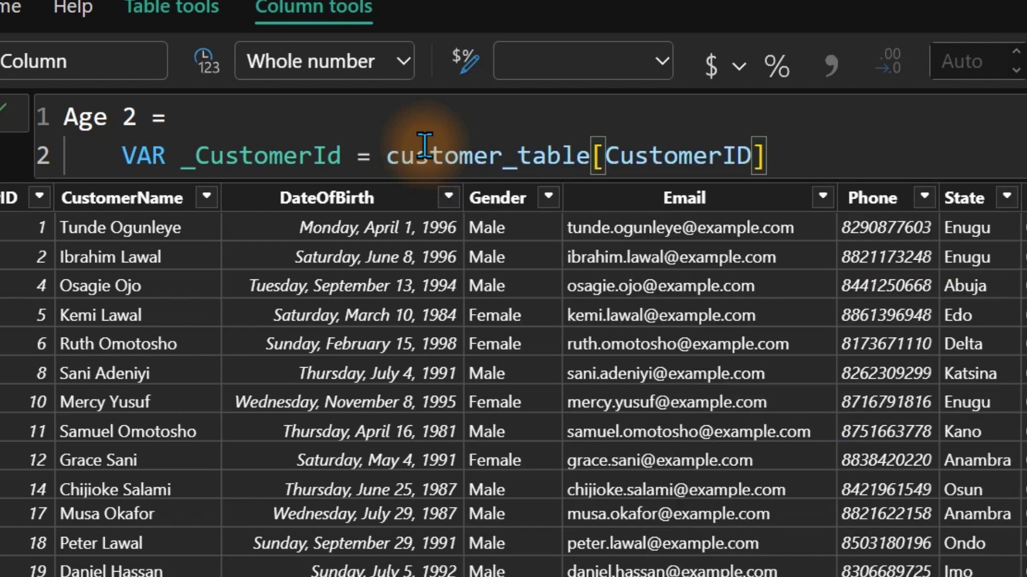
- Define a second variable _DOB equal to customer_table[DateOfBirth] on the line below _CustomerId
{"action": "key", "text": "shift+Return"}
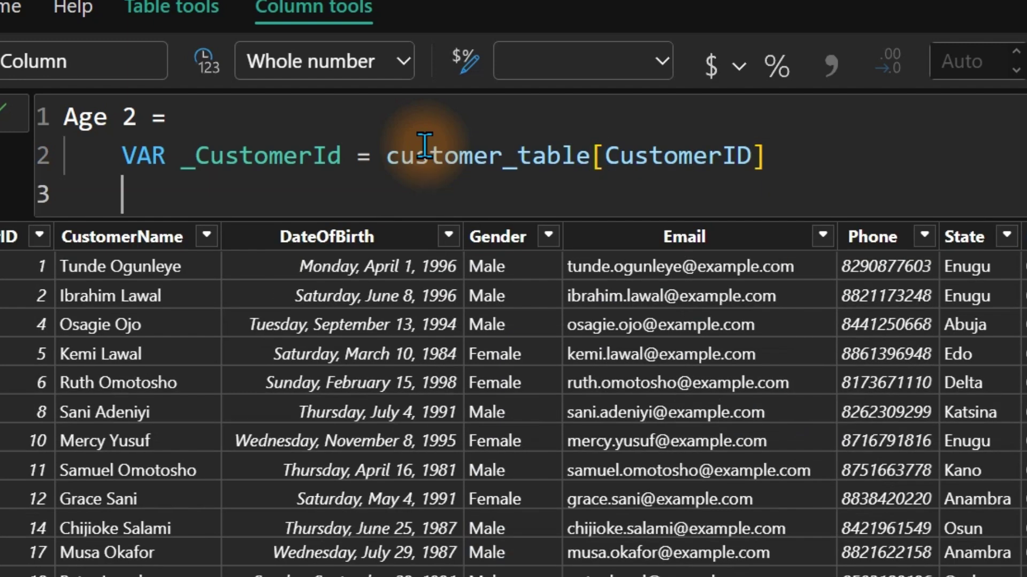
{"action": "type", "text": "var"}
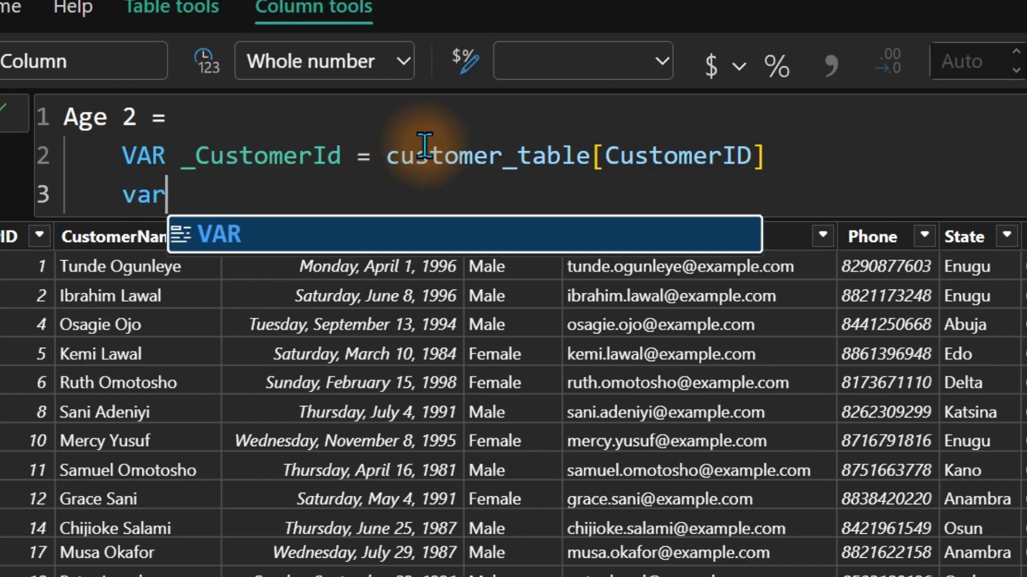
{"action": "key", "text": "Tab"}
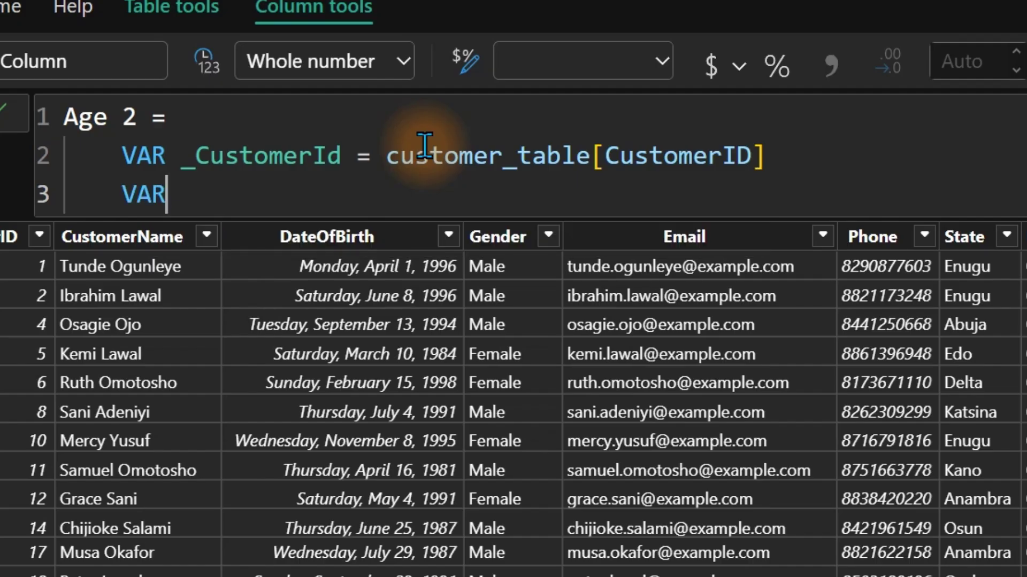
{"action": "type", "text": "_DO"}
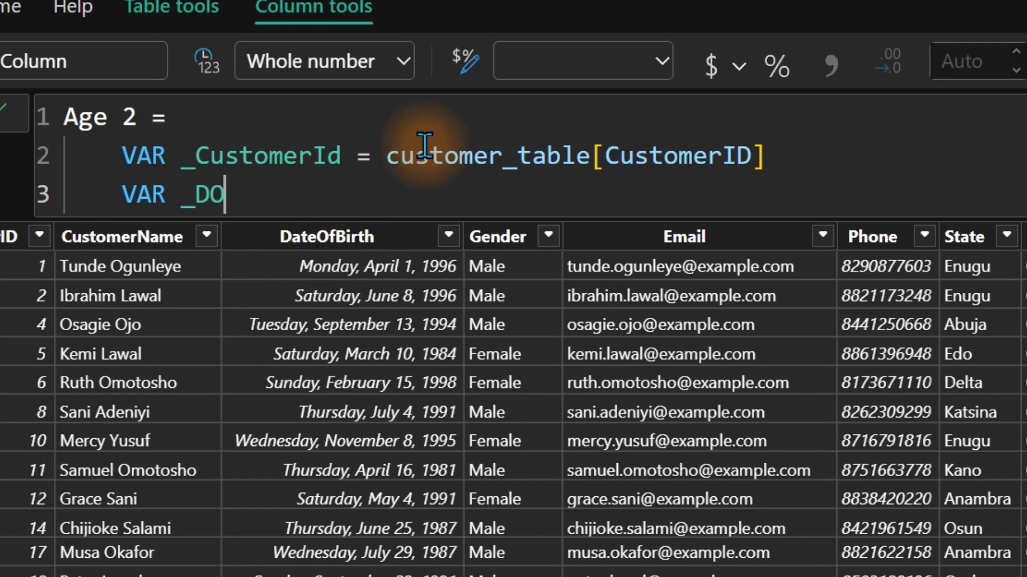
{"action": "type", "text": "B = date"}
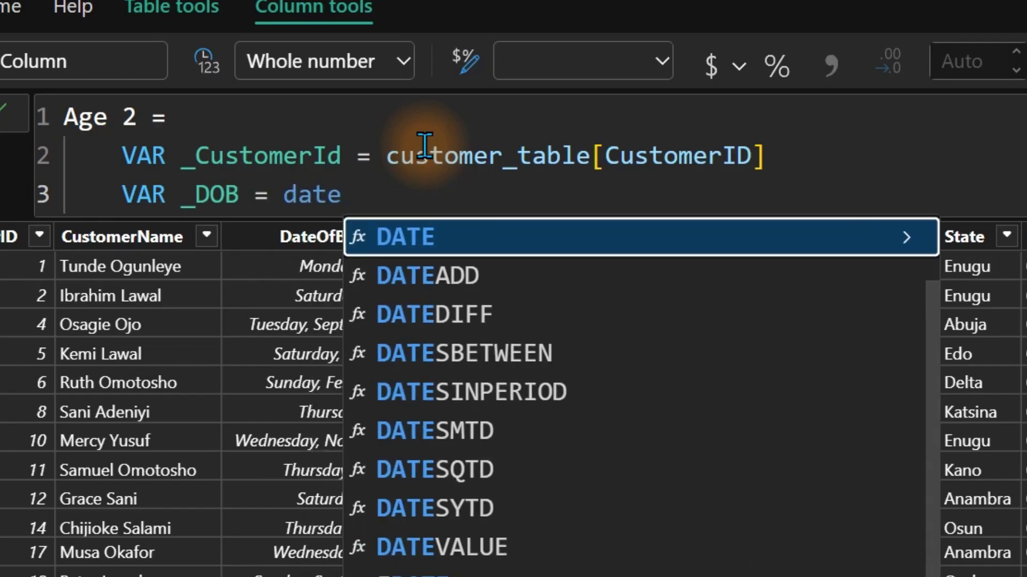
{"action": "type", "text": "o"}
{"action": "key", "text": "Tab"}
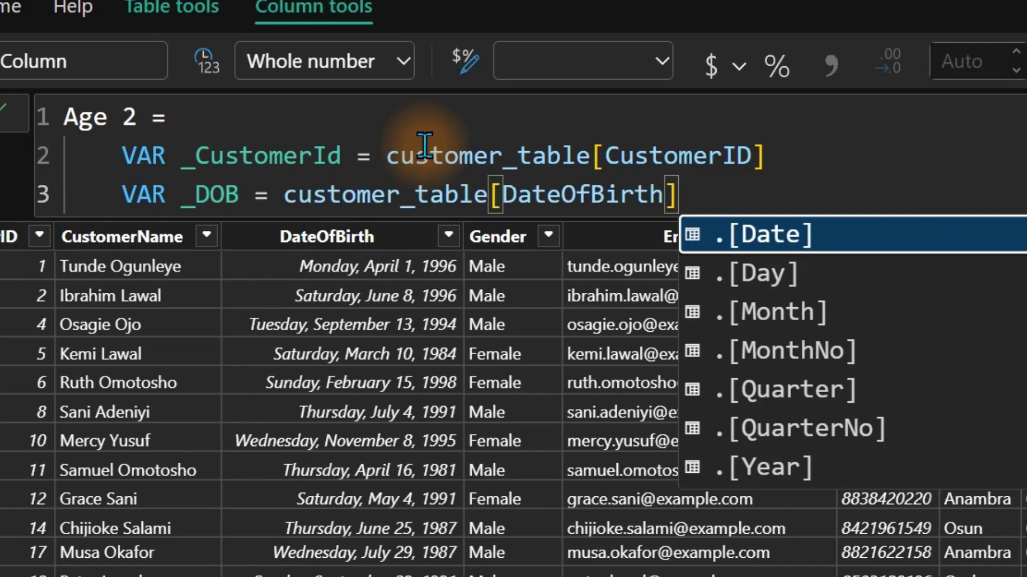
- Declare a third variable _Lastseen and start a CALCULATE function beneath it, with its arguments on a new line
{"action": "key", "text": "shift+Return"}
{"action": "type", "text": "var"}
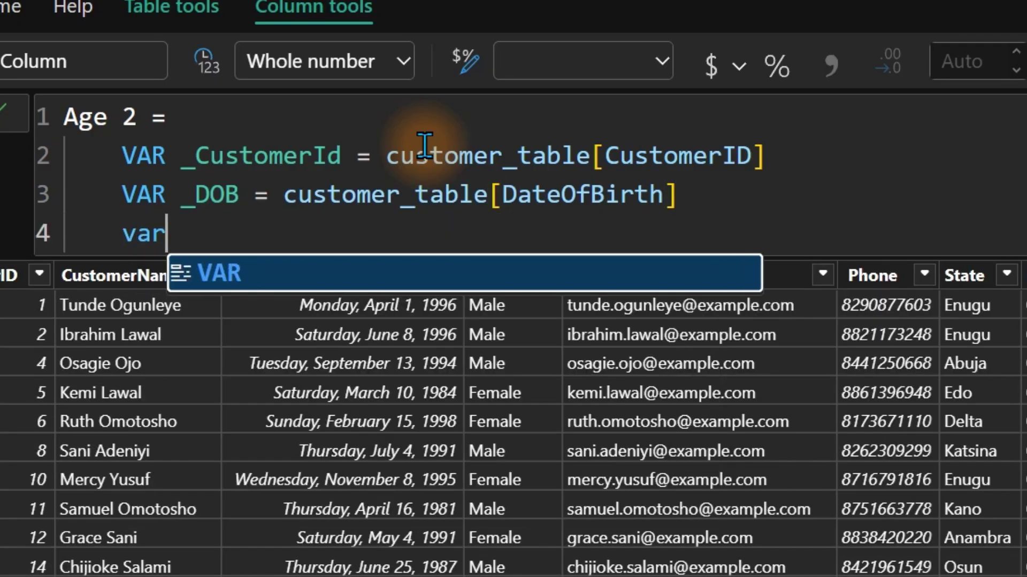
{"action": "key", "text": "Tab"}
{"action": "type", "text": "_Last"}
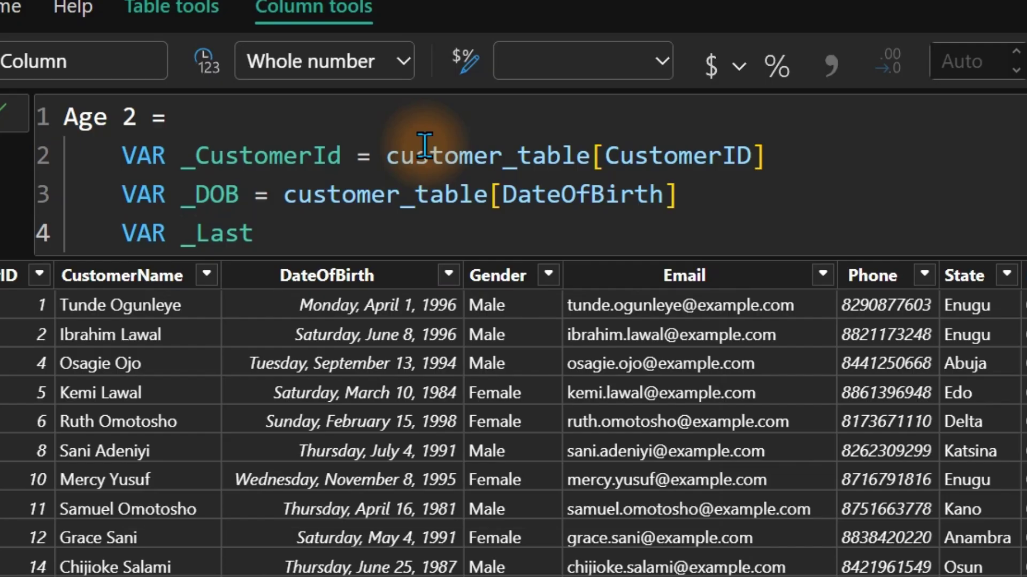
{"action": "type", "text": "seen ="}
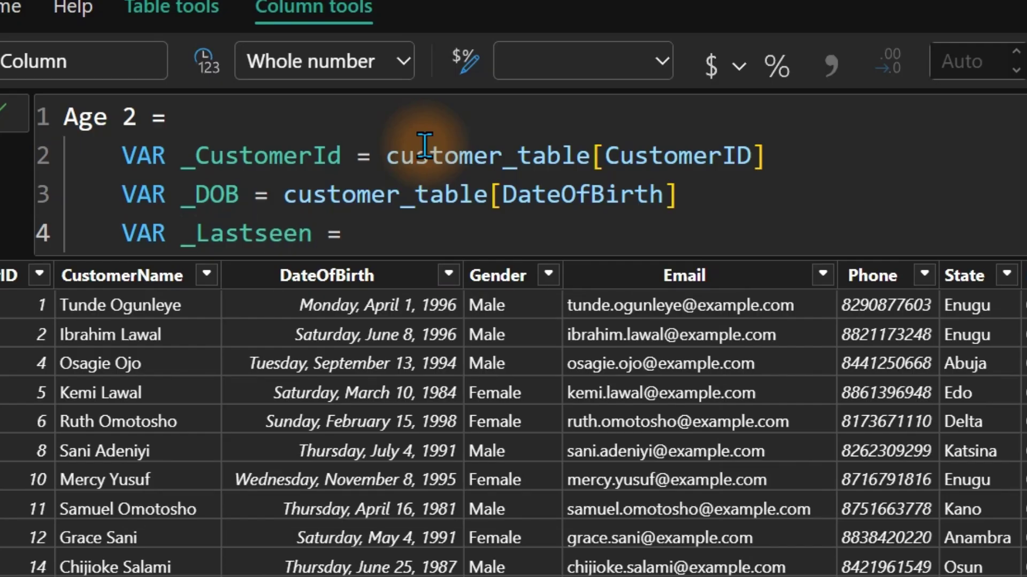
{"action": "key", "text": "Return"}
{"action": "type", "text": "cal"}
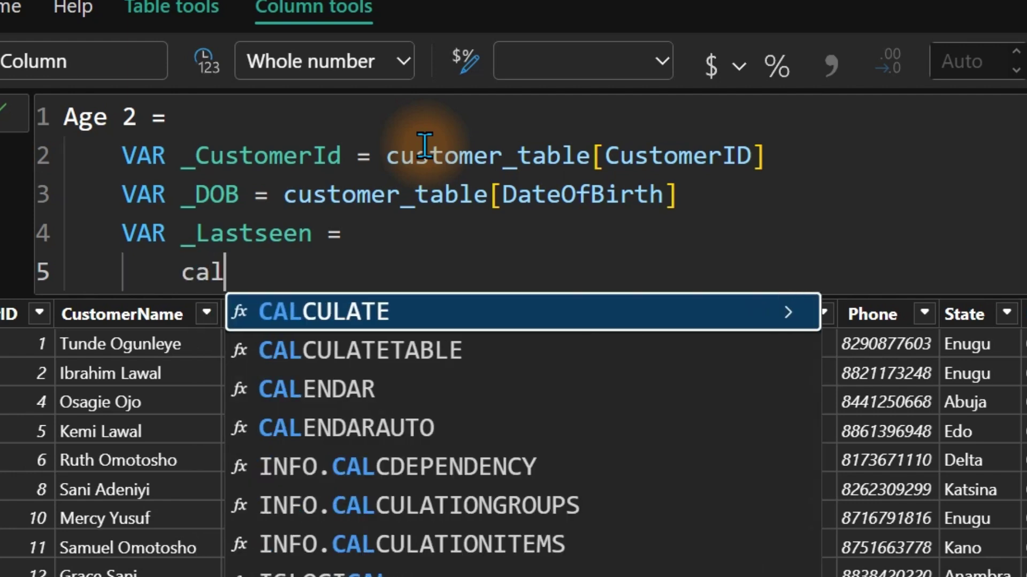
{"action": "key", "text": "Tab"}
{"action": "key", "text": "Return"}
- Enter MAX of transaction_table[TransactionDate] as the CALCULATE expression, spread over separate lines and followed by a comma
{"action": "type", "text": "max"}
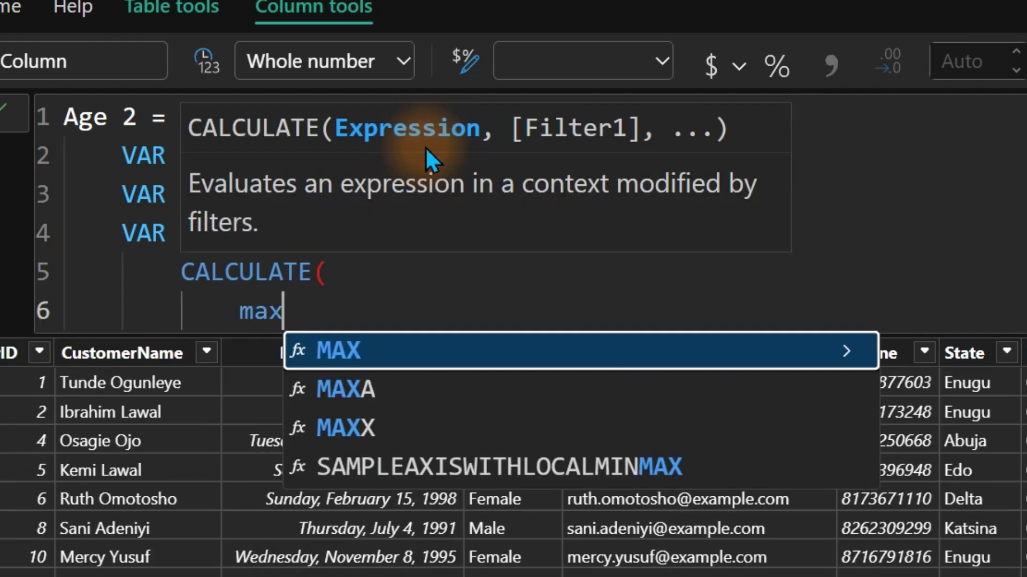
{"action": "key", "text": "Tab"}
{"action": "key", "text": "Return"}
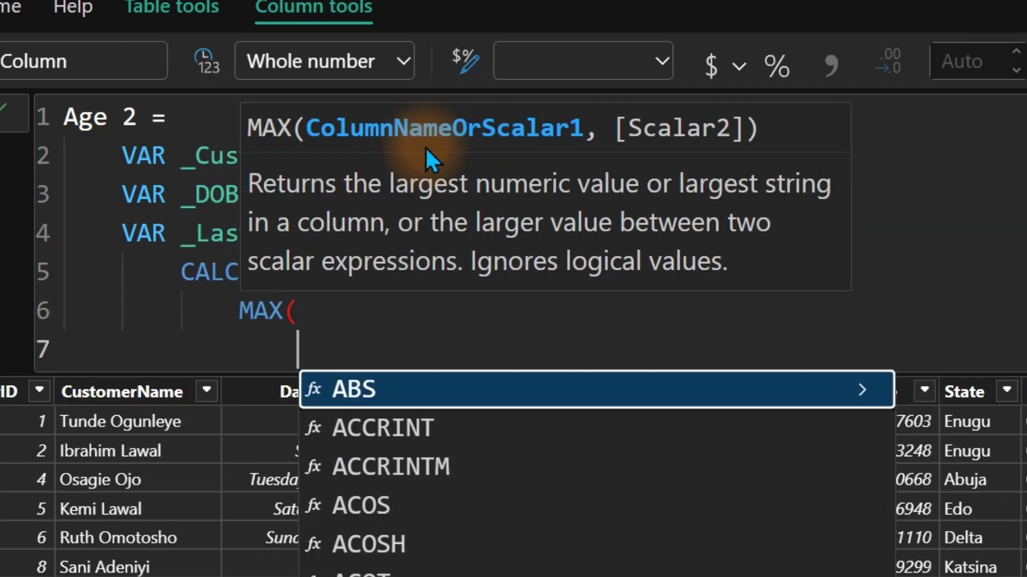
{"action": "type", "text": "tr"}
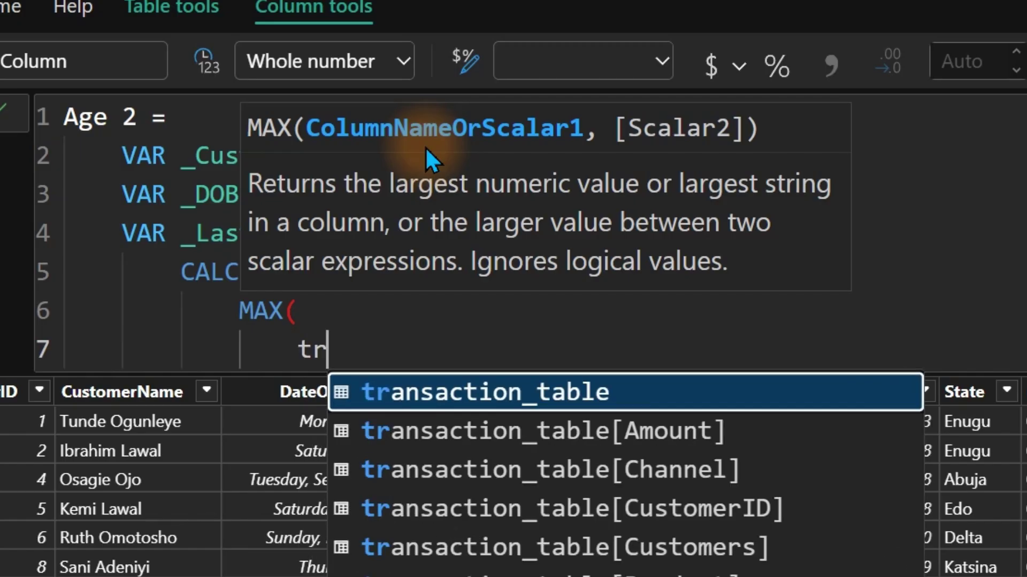
{"action": "key", "text": "Down"}
{"action": "key", "text": "Down"}
{"action": "key", "text": "Down"}
{"action": "key", "text": "Down"}
{"action": "key", "text": "Down"}
{"action": "key", "text": "Down"}
{"action": "key", "text": "Down"}
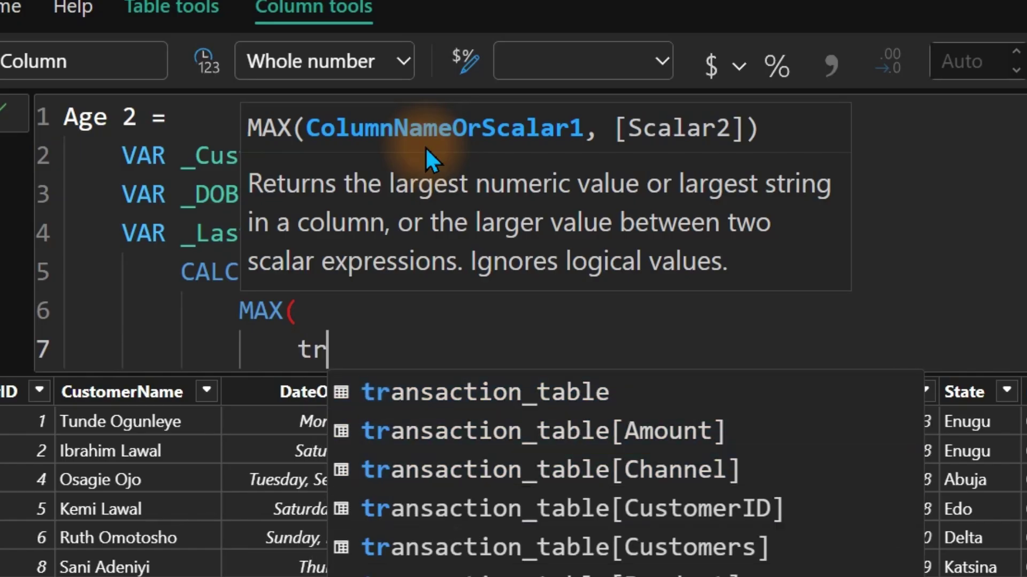
{"action": "key", "text": "Tab"}
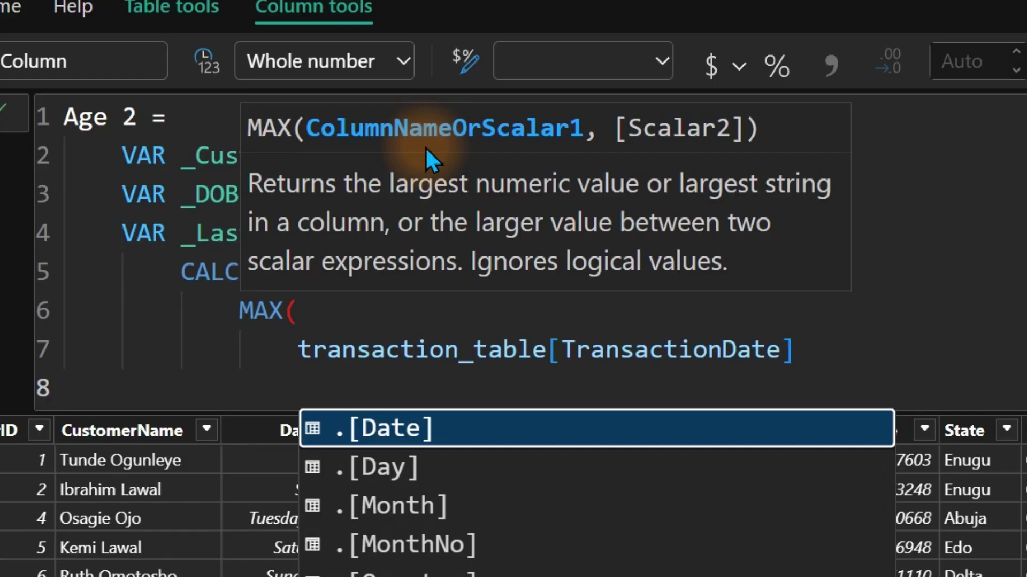
{"action": "key", "text": "shift+Return"}
{"action": "type", "text": "),"}
- Add the filter transaction_table[TransactionID] = _CustomerId on a new line as the next CALCULATE argument
{"action": "key", "text": "shift+Return"}
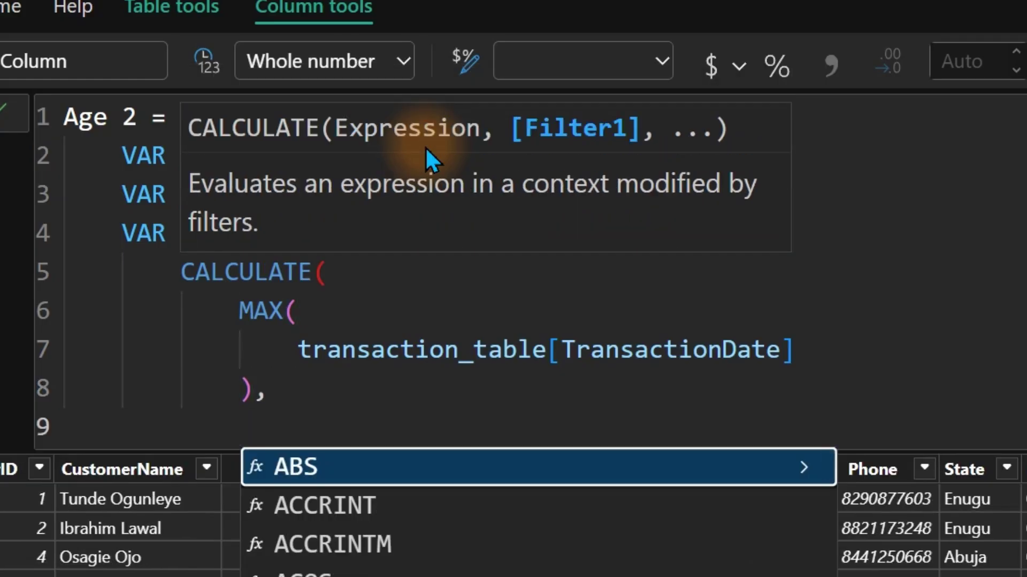
{"action": "type", "text": "cus"}
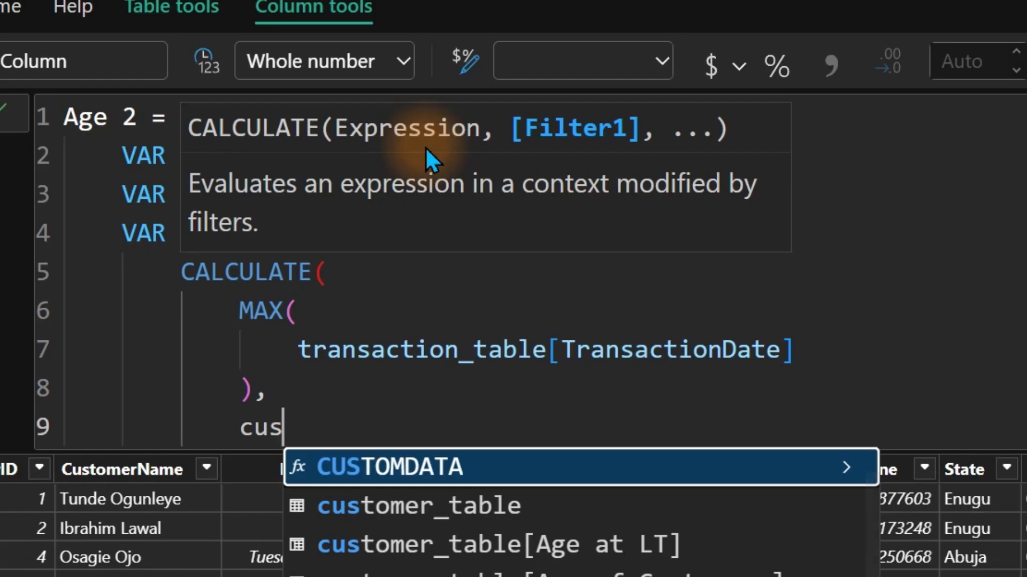
{"action": "key", "text": "BackSpace"}
{"action": "key", "text": "BackSpace"}
{"action": "key", "text": "BackSpace"}
{"action": "type", "text": "tr"}
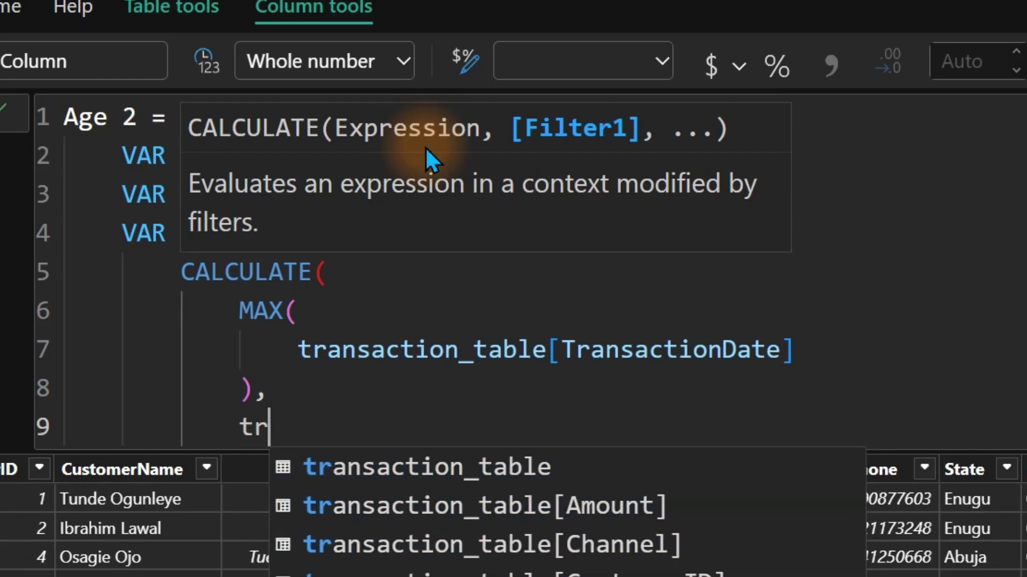
{"action": "type", "text": "ansactionid"}
{"action": "key", "text": "Tab"}
{"action": "type", "text": "= "}
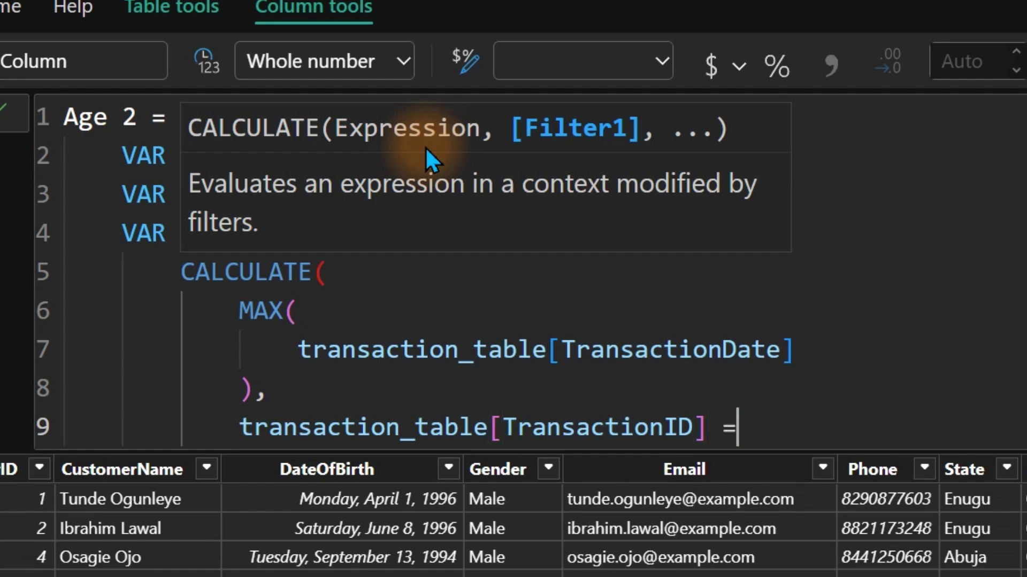
{"action": "type", "text": "_"}
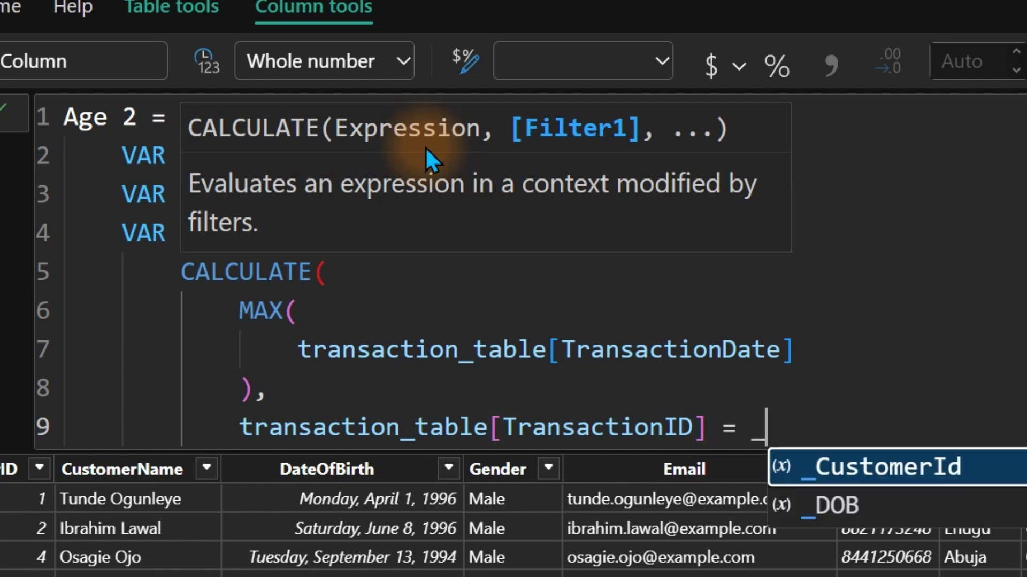
{"action": "key", "text": "Tab"}
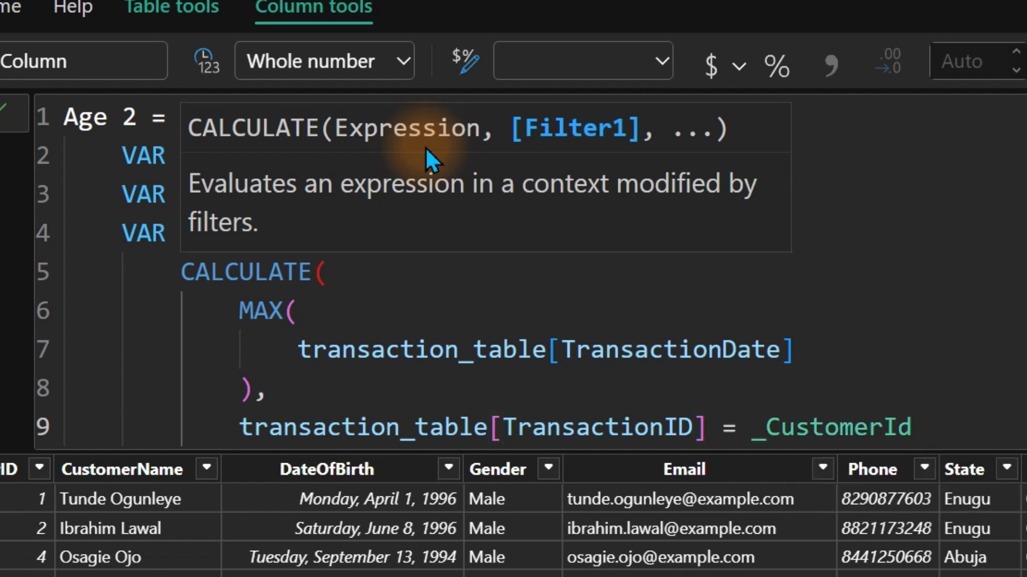
- Close the CALCULATE function on its own line and add a RETURN line beneath it
{"action": "left_click", "coordinate": [900, 194]}
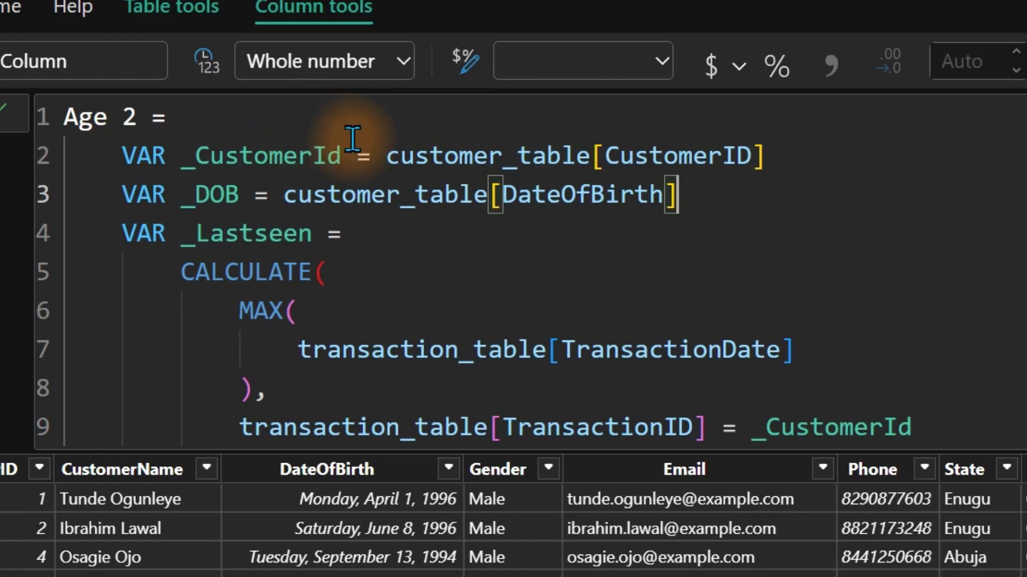
{"action": "left_click_drag", "start_coordinate": [355, 156], "coordinate": [166, 156]}
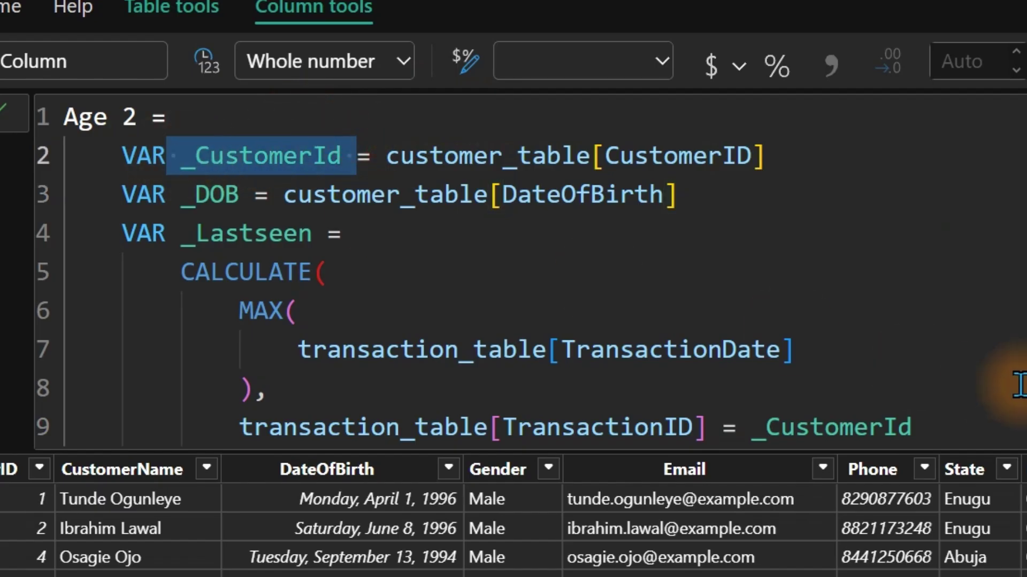
{"action": "left_click", "coordinate": [959, 418]}
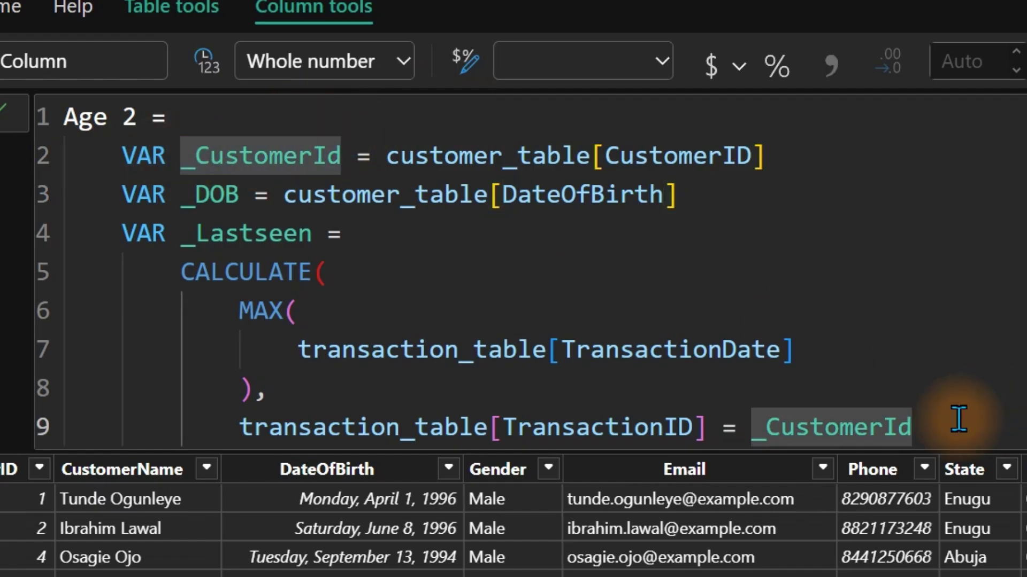
{"action": "key", "text": "shift+Return"}
{"action": "type", "text": ")"}
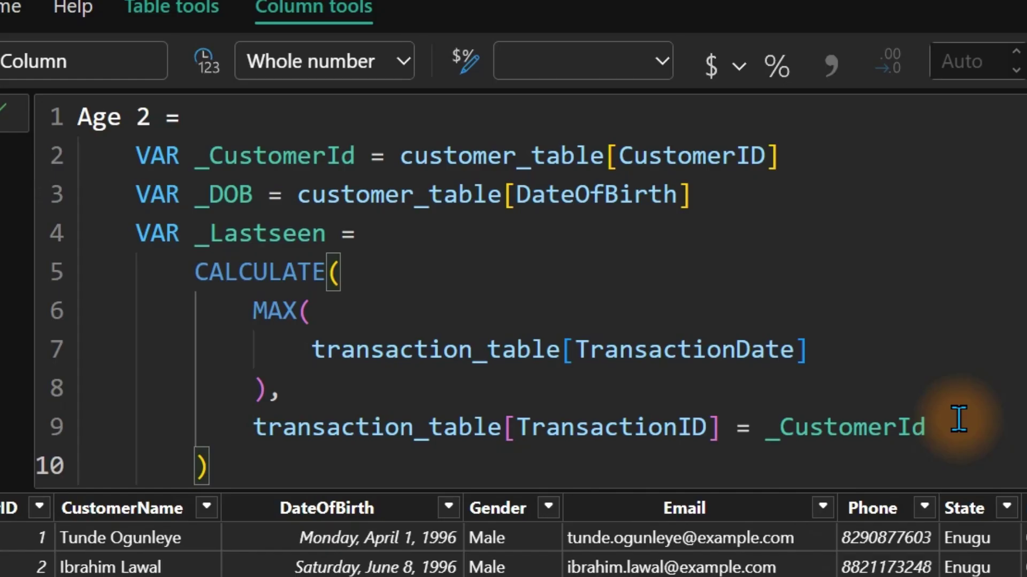
{"action": "key", "text": "shift+Return"}
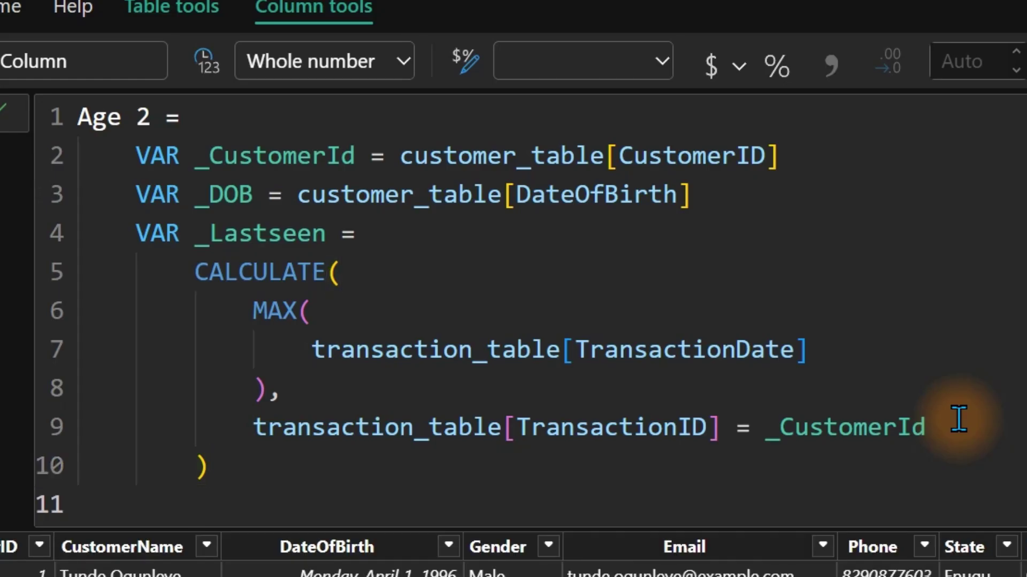
{"action": "type", "text": "RETURN"}
{"action": "key", "text": "shift+Return"}
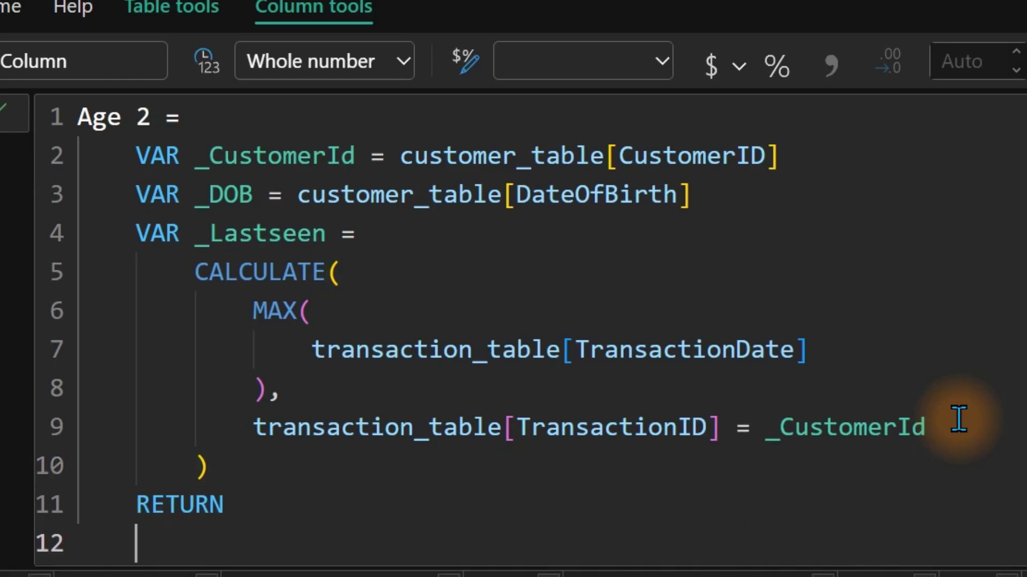
- Start a DATEDIFF function under RETURN with _DOB and _Lastseen as its two dates, each on its own line
{"action": "type", "text": "DATEDIFF("}
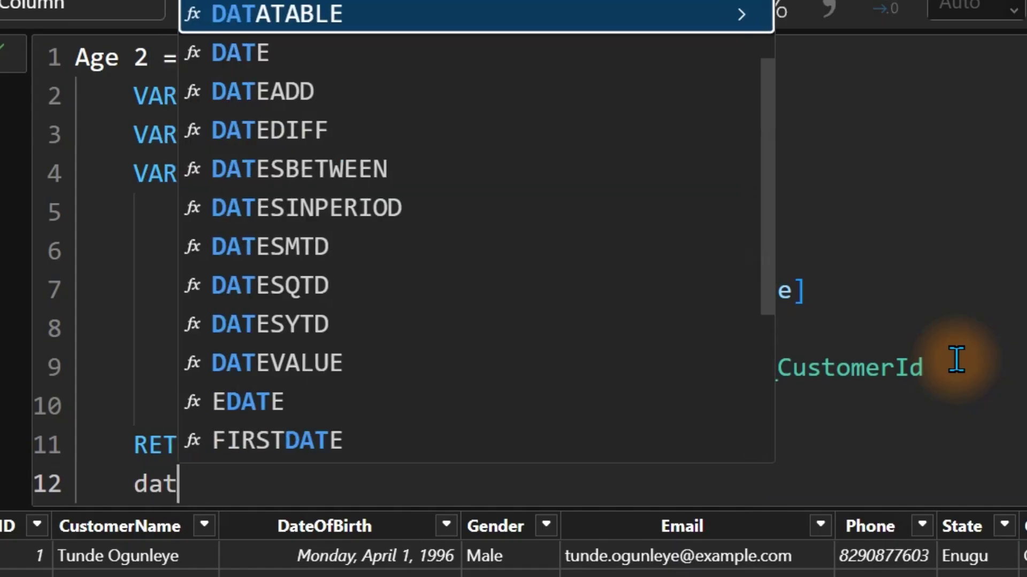
{"action": "key", "text": "shift+Return"}
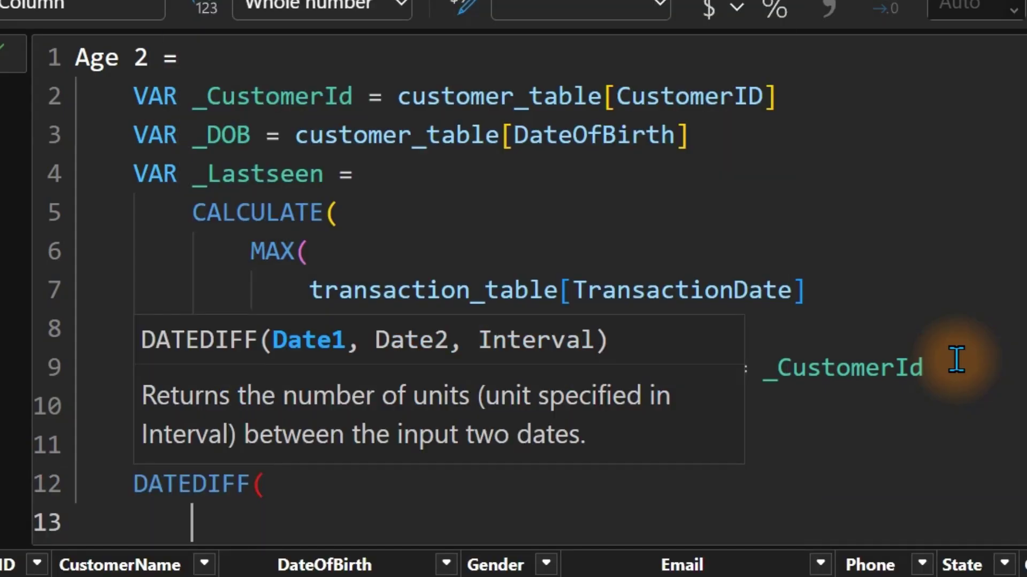
{"action": "type", "text": "_DOB,"}
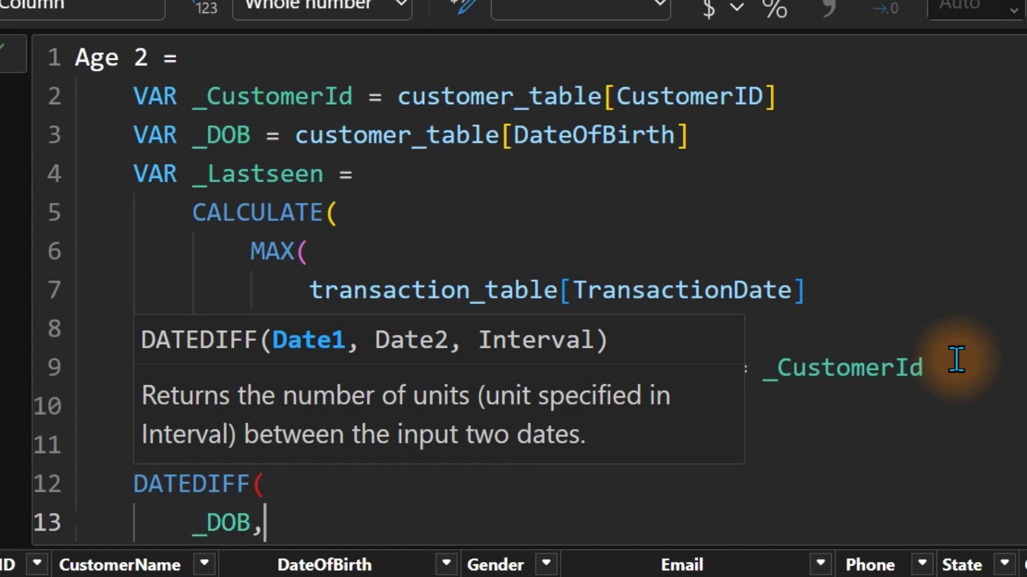
{"action": "key", "text": "shift+Return"}
{"action": "type", "text": "_"}
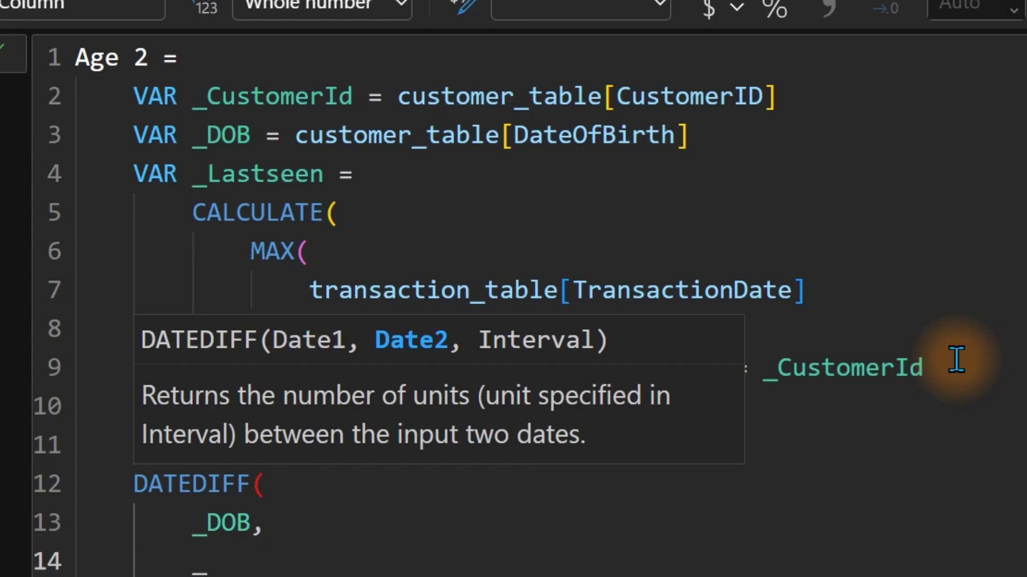
{"action": "key", "text": "Down"}
{"action": "key", "text": "Down"}
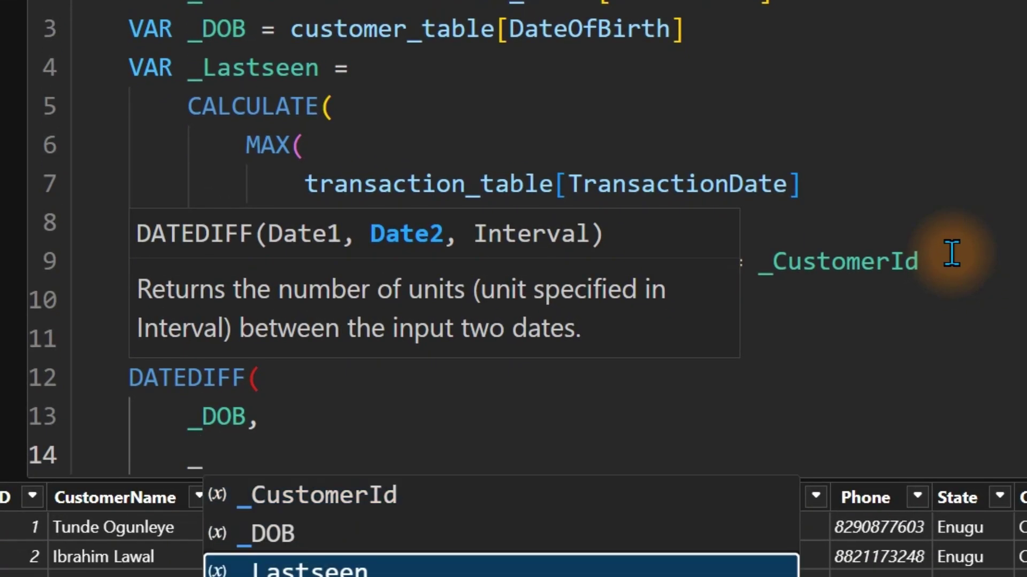
{"action": "key", "text": "Tab"}
{"action": "type", "text": ","}
{"action": "key", "text": "shift+Return"}
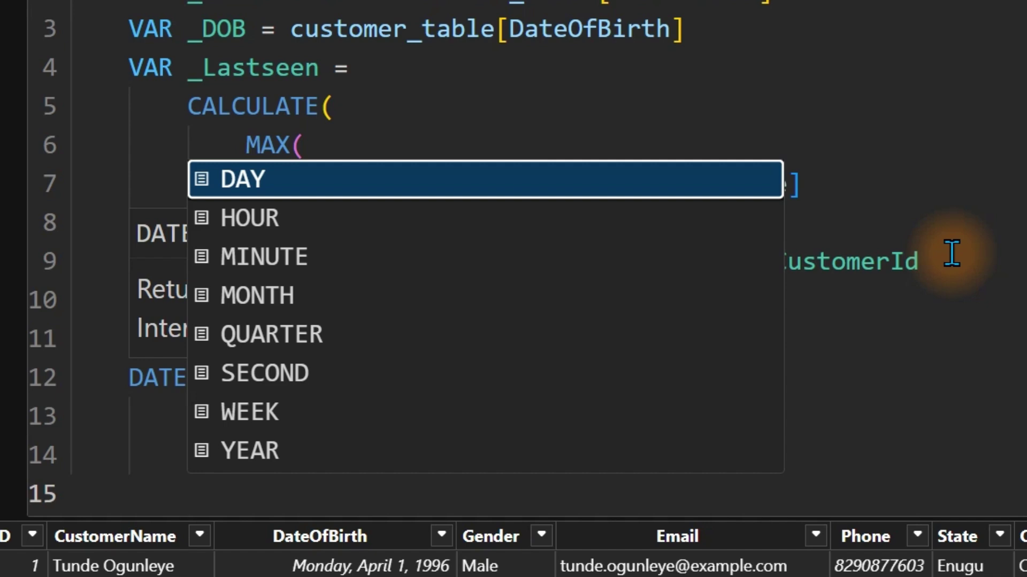
- Give DATEDIFF the YEAR interval, close the function on a new line and commit the Age 2 formula
{"action": "type", "text": "y"}
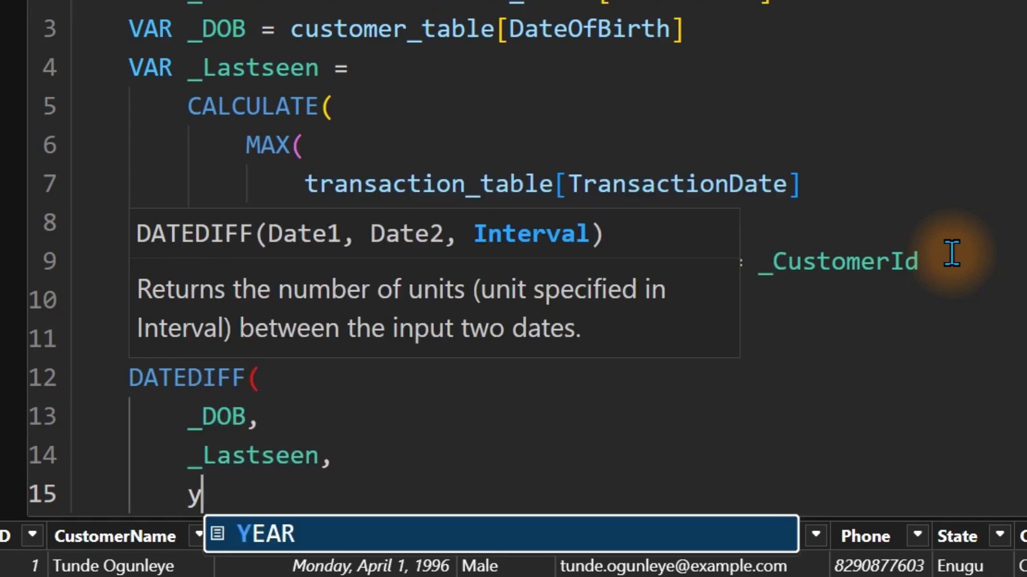
{"action": "key", "text": "Tab"}
{"action": "key", "text": "shift+Return"}
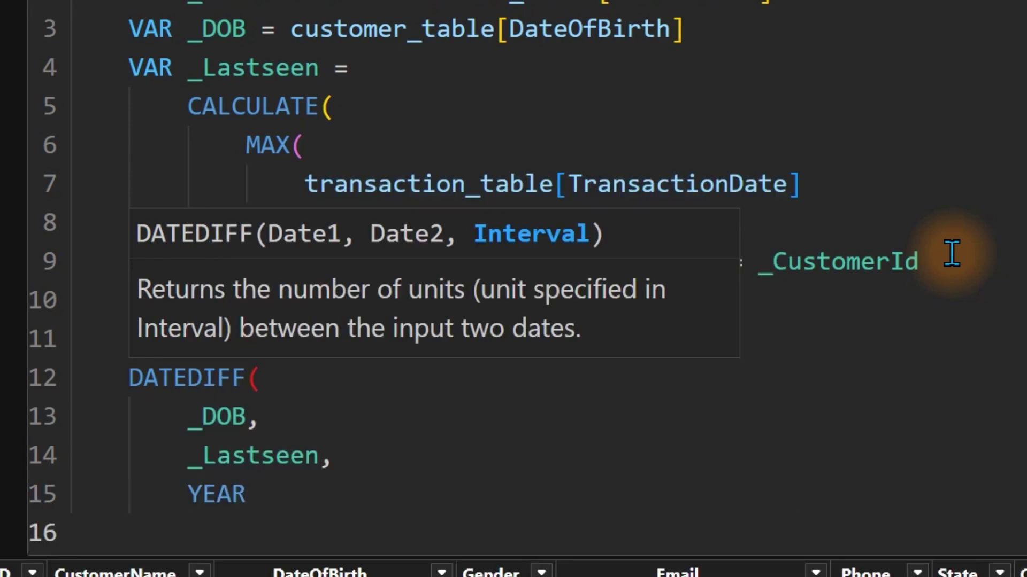
{"action": "type", "text": ")"}
{"action": "key", "text": "Return"}
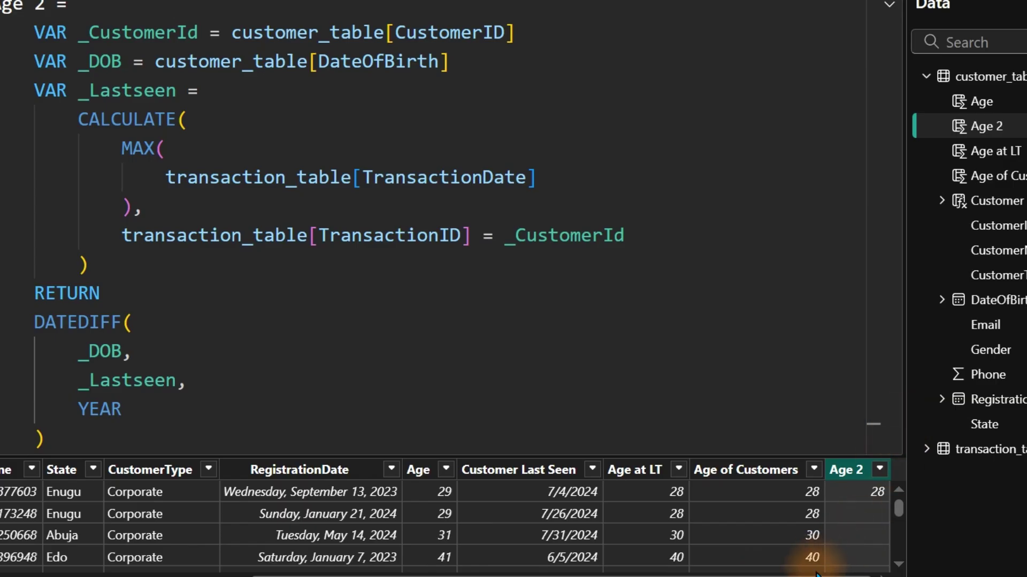
- Collapse the formula to examine the Age 2 values against the other age columns, check its filter list, and expand the formula again
{"action": "scroll", "coordinate": [817, 575], "scroll_direction": "left", "scroll_amount": 2}
{"action": "scroll", "coordinate": [855, 567], "scroll_direction": "right", "scroll_amount": 2}
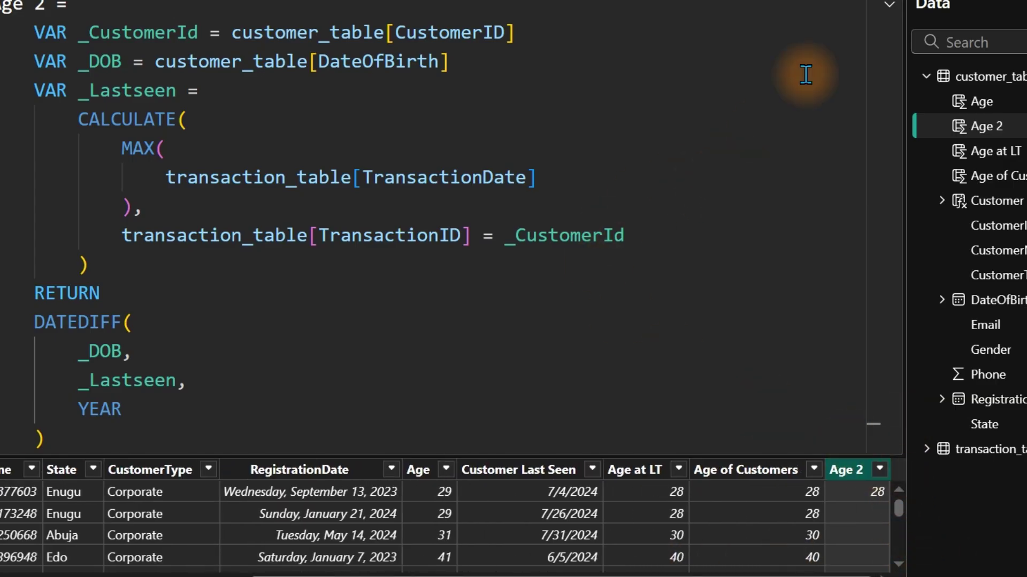
{"action": "left_click", "coordinate": [889, 7]}
{"action": "left_click", "coordinate": [888, 8]}
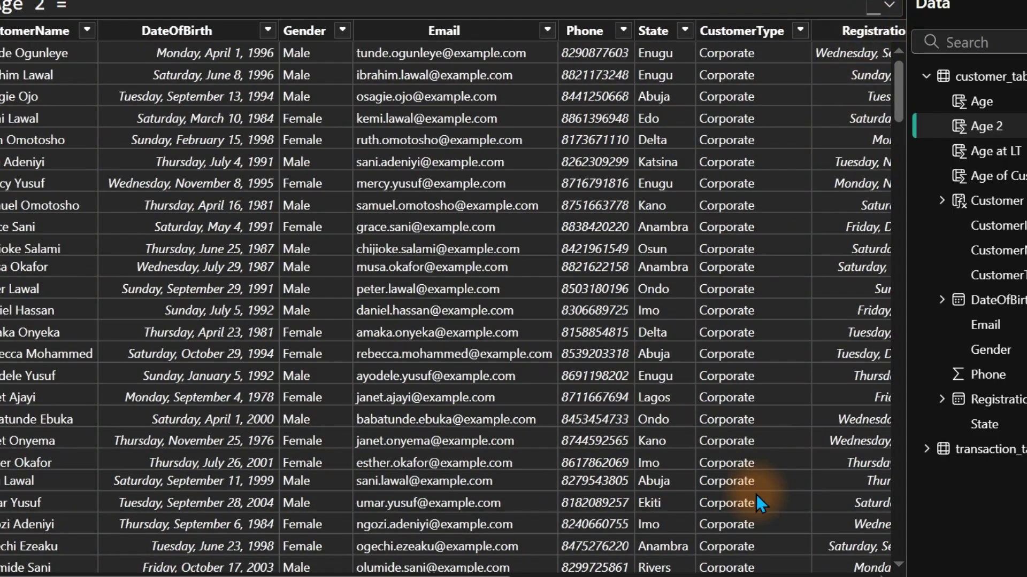
{"action": "left_click_drag", "start_coordinate": [496, 575], "coordinate": [749, 575]}
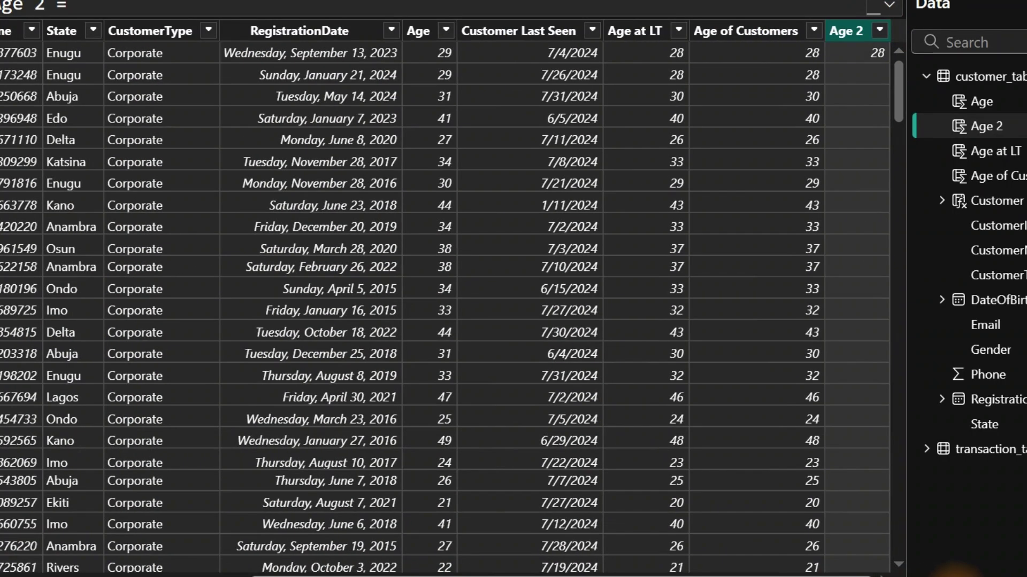
{"action": "left_click", "coordinate": [880, 31]}
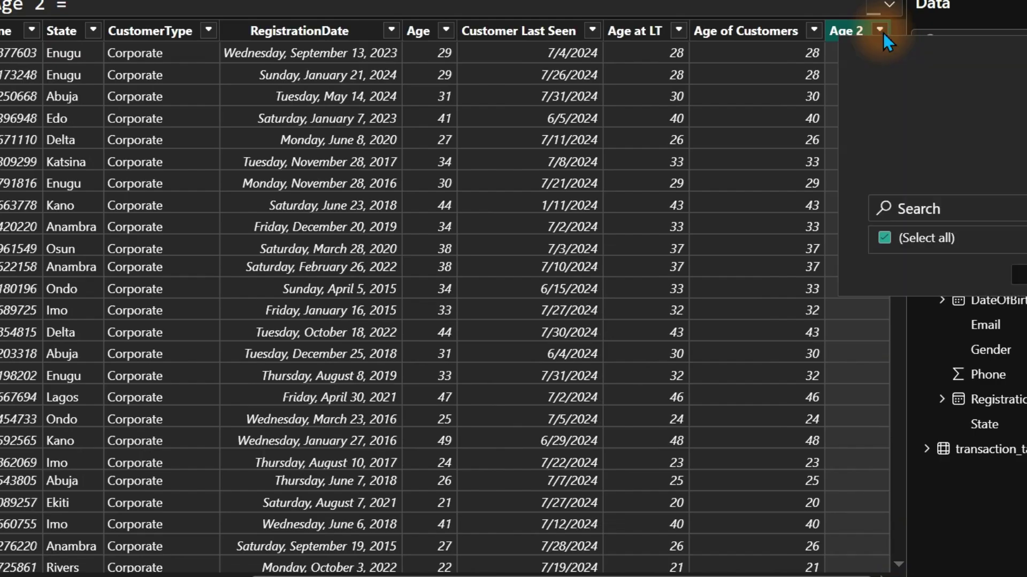
{"action": "left_click", "coordinate": [916, 261]}
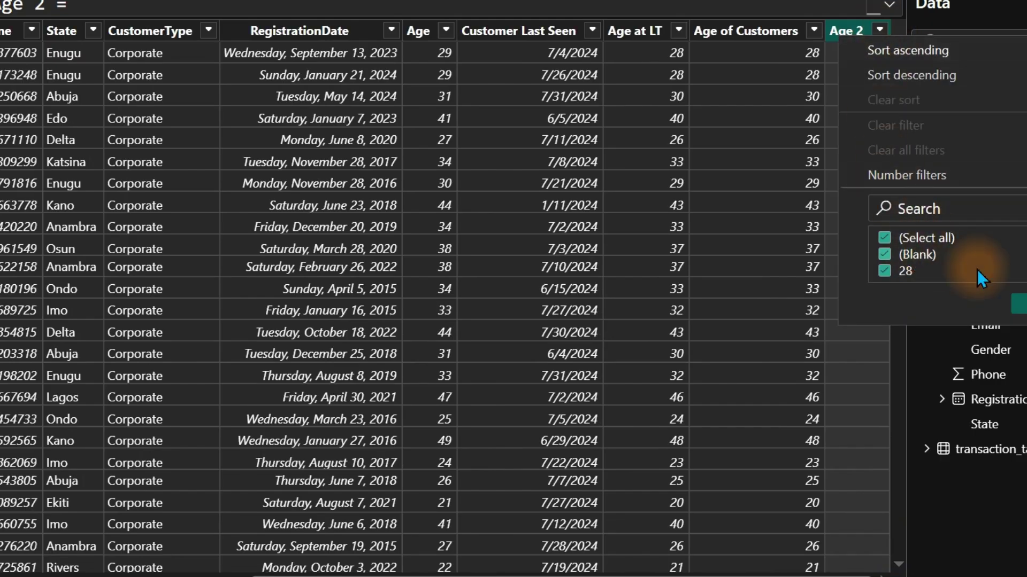
{"action": "left_click", "coordinate": [1018, 304]}
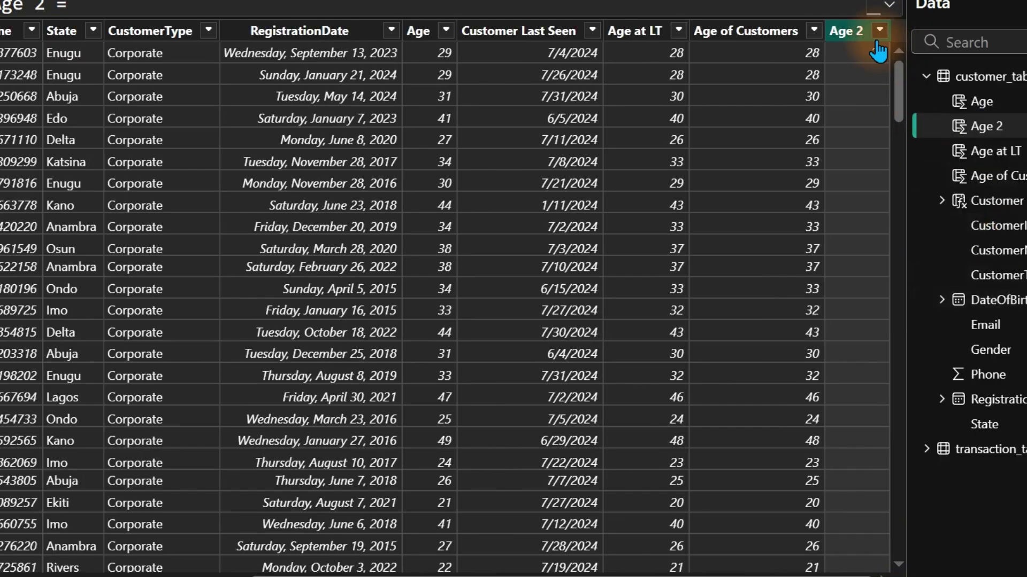
{"action": "left_click", "coordinate": [883, 8]}
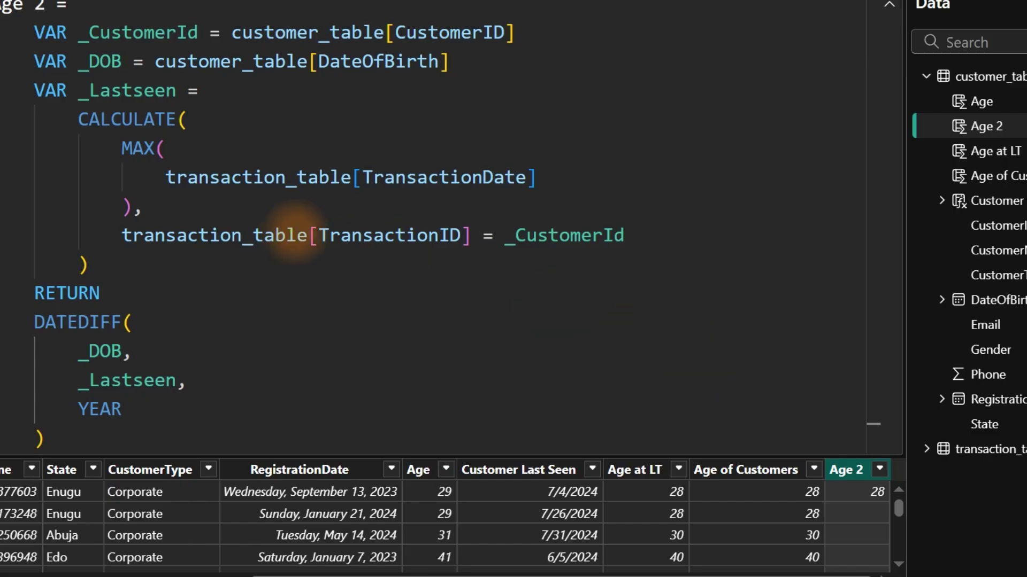
{"action": "mouse_move", "coordinate": [95, 198]}
{"action": "left_mouse_down"}
{"action": "mouse_move", "coordinate": [133, 217]}
{"action": "mouse_move", "coordinate": [710, 271]}
{"action": "mouse_move", "coordinate": [668, 270]}
{"action": "left_mouse_up"}
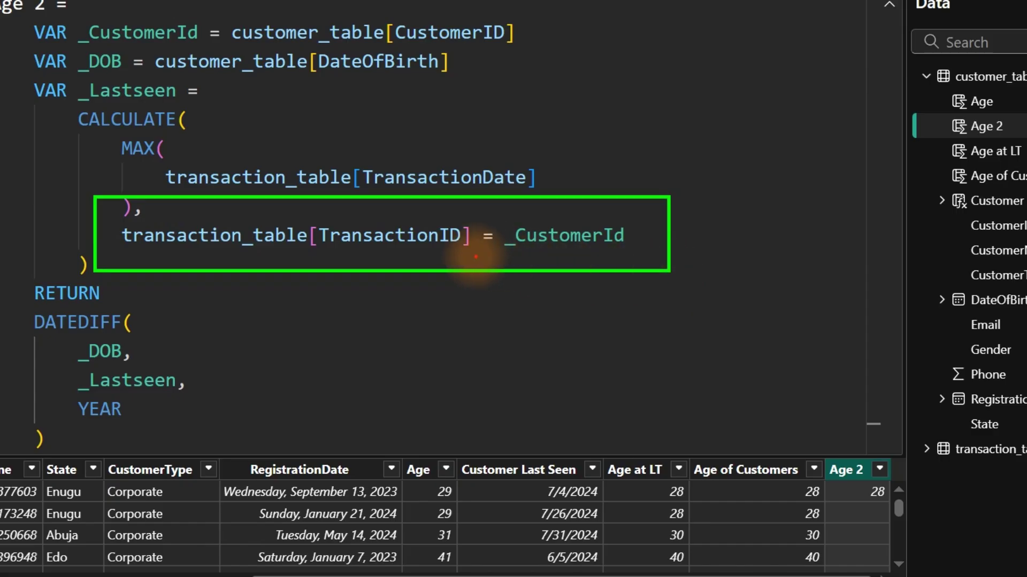
{"action": "mouse_move", "coordinate": [329, 251]}
{"action": "left_mouse_down"}
{"action": "mouse_move", "coordinate": [470, 252]}
{"action": "mouse_move", "coordinate": [236, 320]}
{"action": "left_mouse_up"}
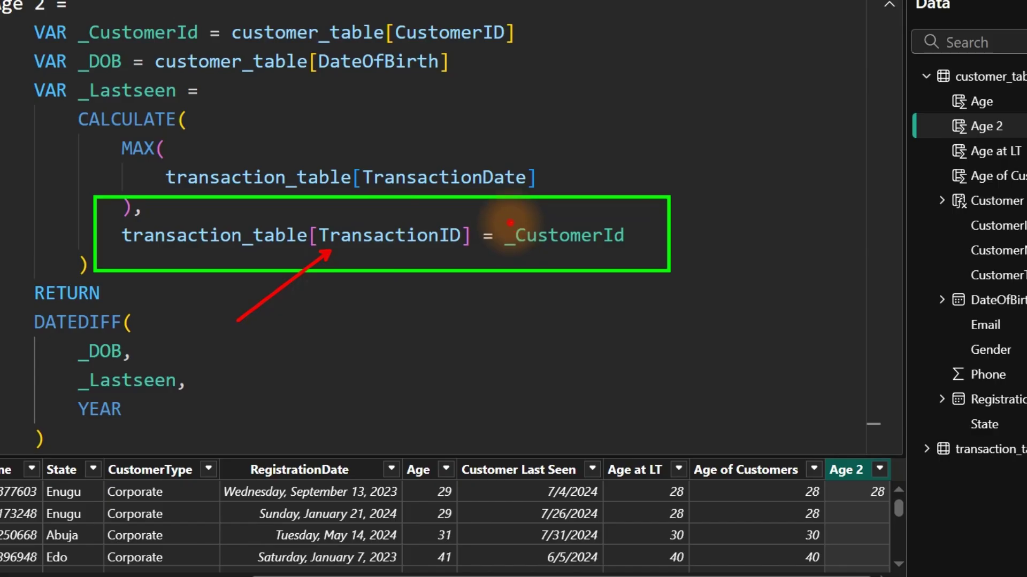
{"action": "mouse_move", "coordinate": [509, 223]}
{"action": "left_mouse_down"}
{"action": "mouse_move", "coordinate": [609, 256]}
{"action": "mouse_move", "coordinate": [651, 251]}
{"action": "left_mouse_up"}
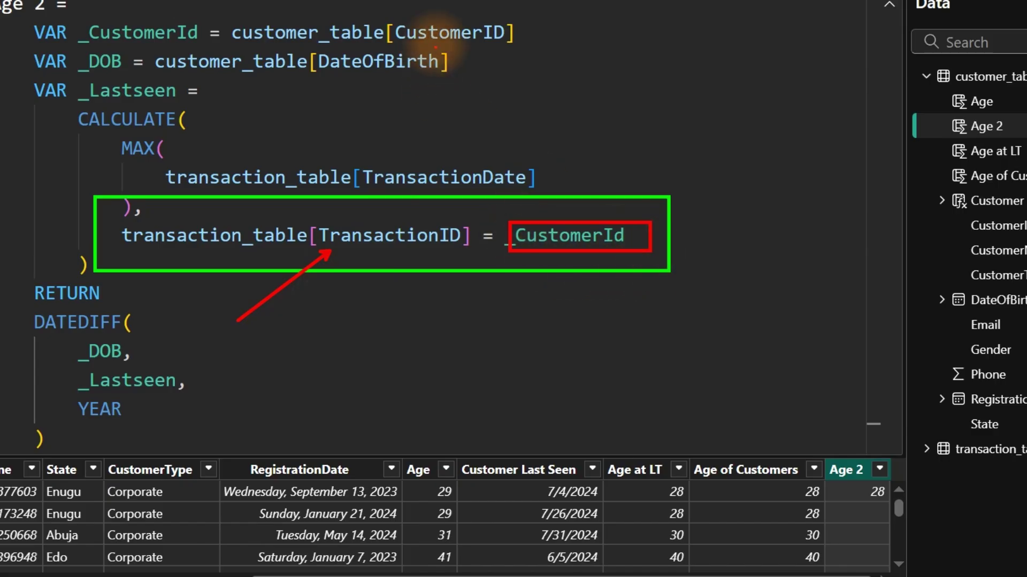
{"action": "mouse_move", "coordinate": [387, 17]}
{"action": "left_mouse_down"}
{"action": "mouse_move", "coordinate": [537, 62]}
{"action": "mouse_move", "coordinate": [533, 50]}
{"action": "left_mouse_up"}
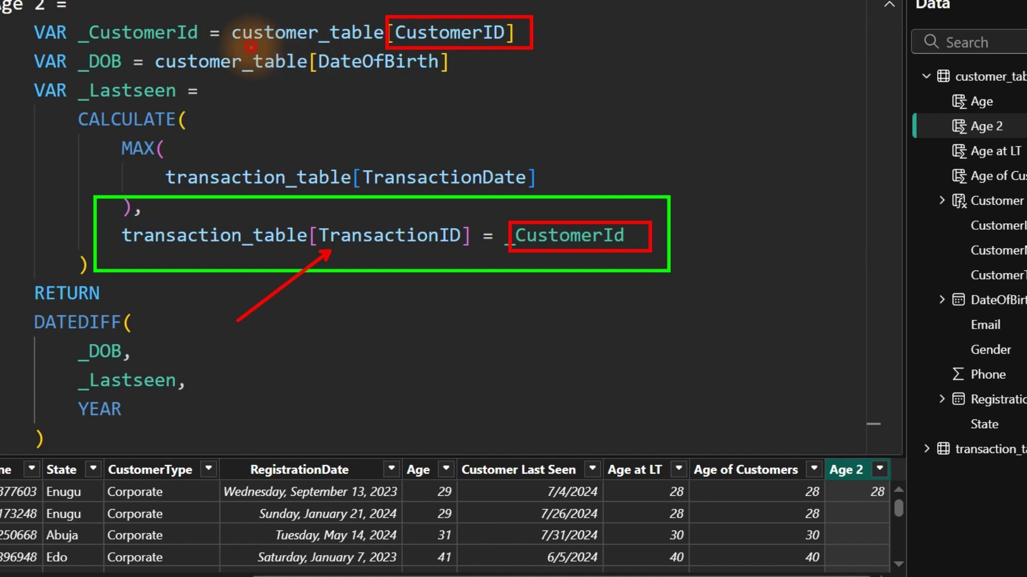
{"action": "mouse_move", "coordinate": [250, 49]}
{"action": "left_mouse_down"}
{"action": "mouse_move", "coordinate": [329, 51]}
{"action": "mouse_move", "coordinate": [364, 39]}
{"action": "left_mouse_up"}
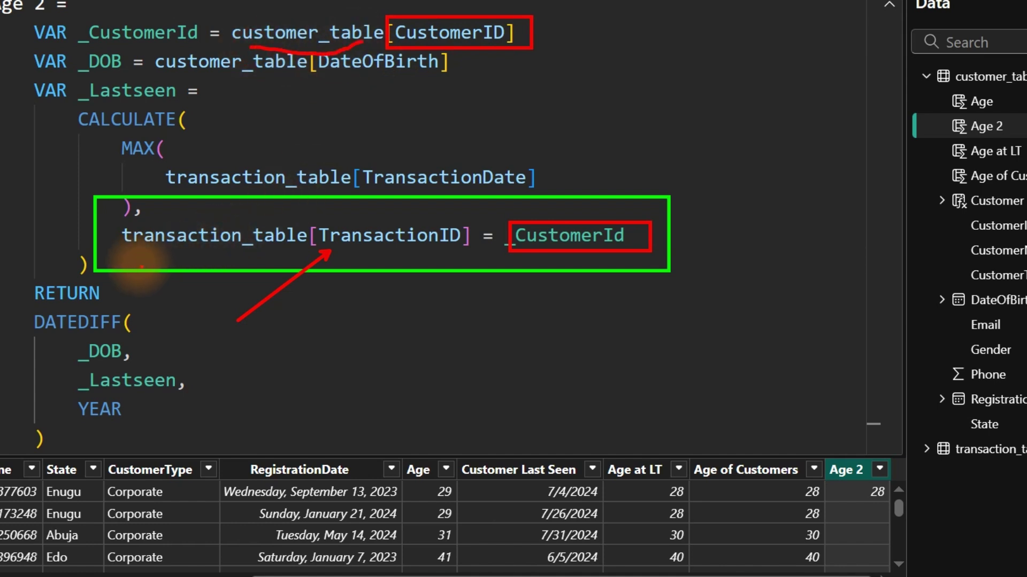
{"action": "left_click_drag", "start_coordinate": [134, 248], "coordinate": [286, 247]}
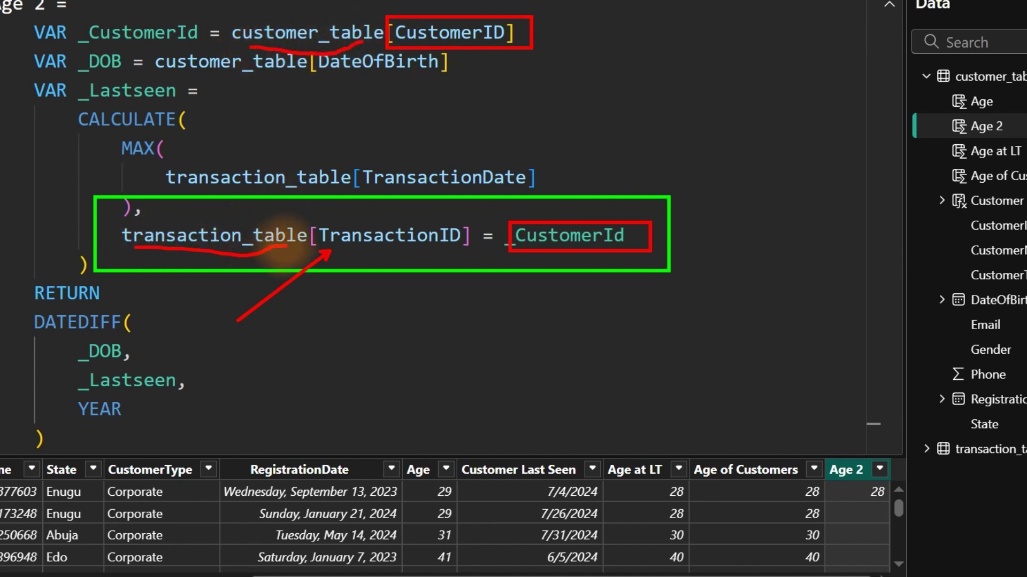
{"action": "key", "text": "Escape"}
- Replace TransactionID with transaction_table[CustomerID] in the CALCULATE filter compared to _CustomerId, and commit the Age 2 formula
{"action": "left_click_drag", "start_coordinate": [464, 236], "coordinate": [319, 236]}
{"action": "key", "text": "BackSpace"}
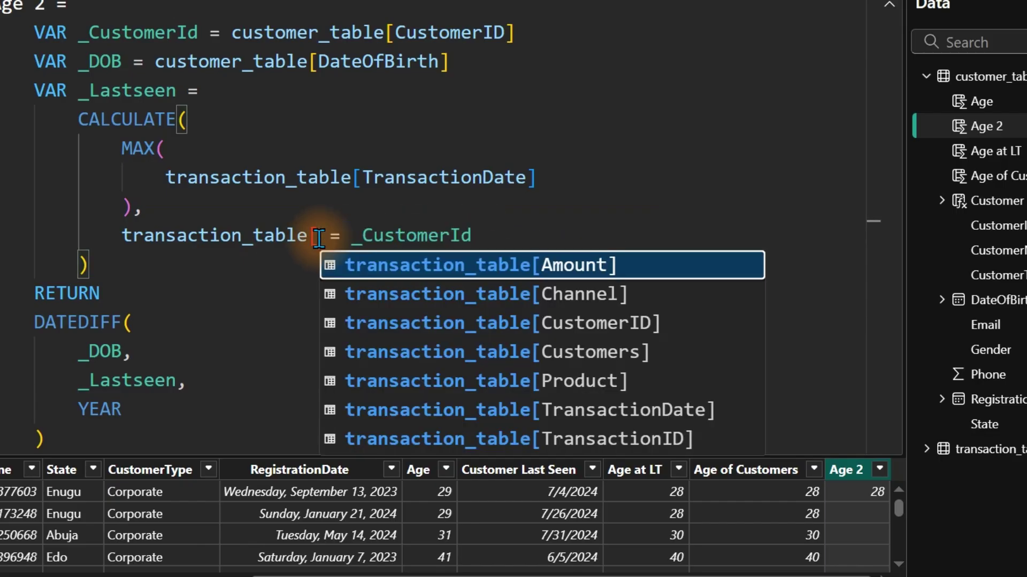
{"action": "key", "text": "Down"}
{"action": "key", "text": "Down"}
{"action": "key", "text": "Tab"}
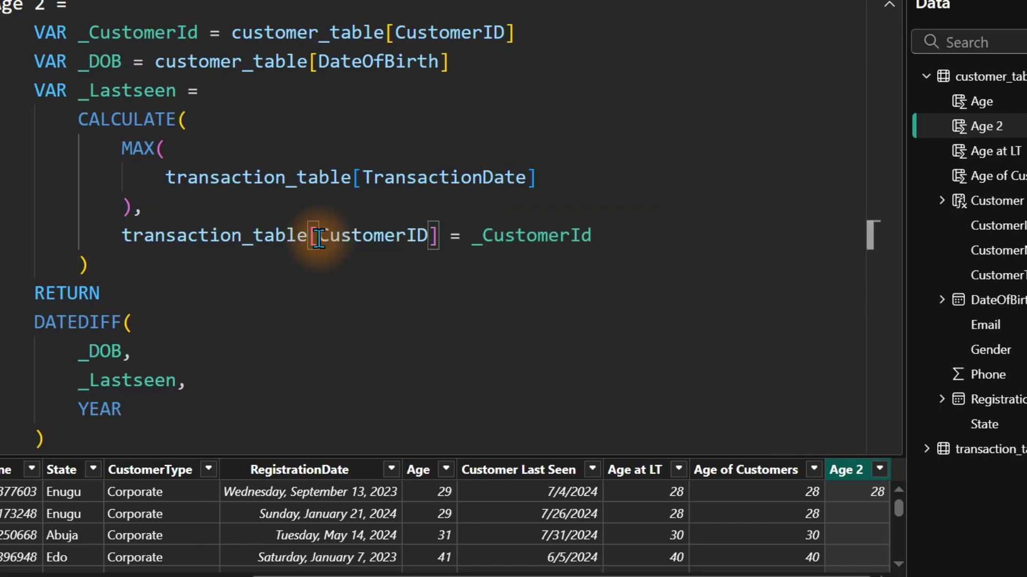
{"action": "key", "text": "Return"}
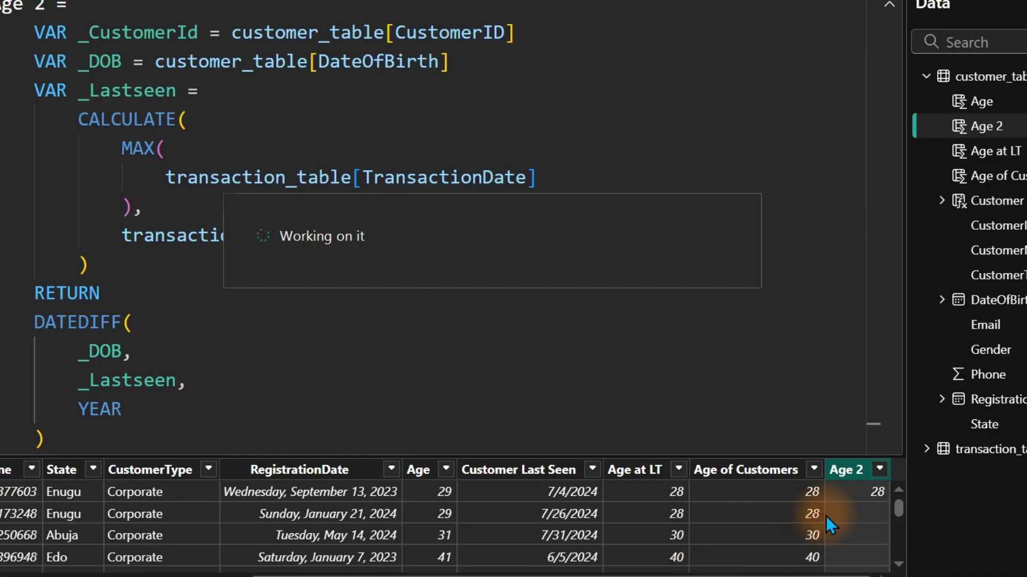
- Collapse the formula and compare the Age at LT, Age of Customers and Age 2 columns in customer_table
{"action": "left_click", "coordinate": [889, 5]}
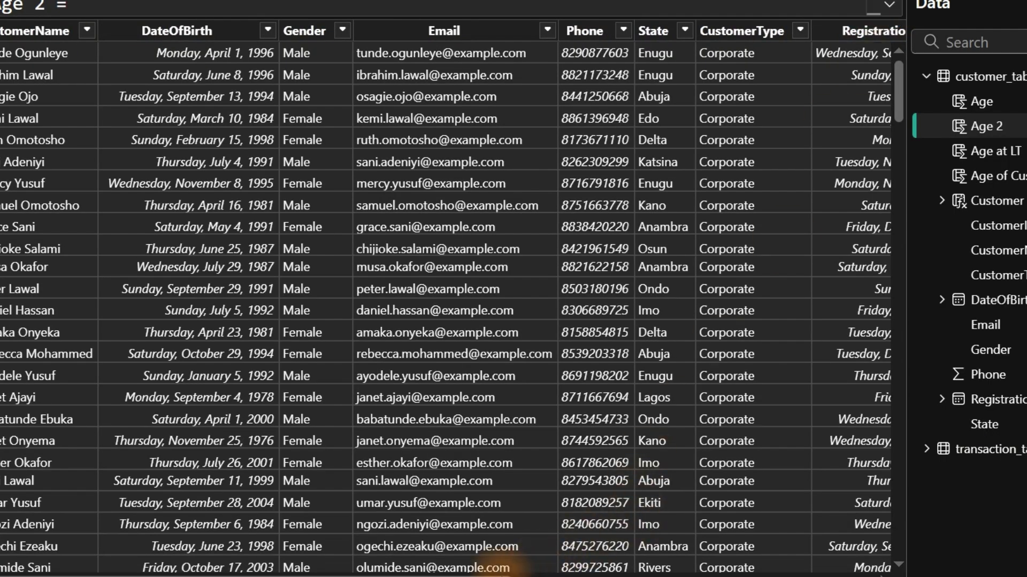
{"action": "left_click_drag", "start_coordinate": [476, 572], "coordinate": [871, 575]}
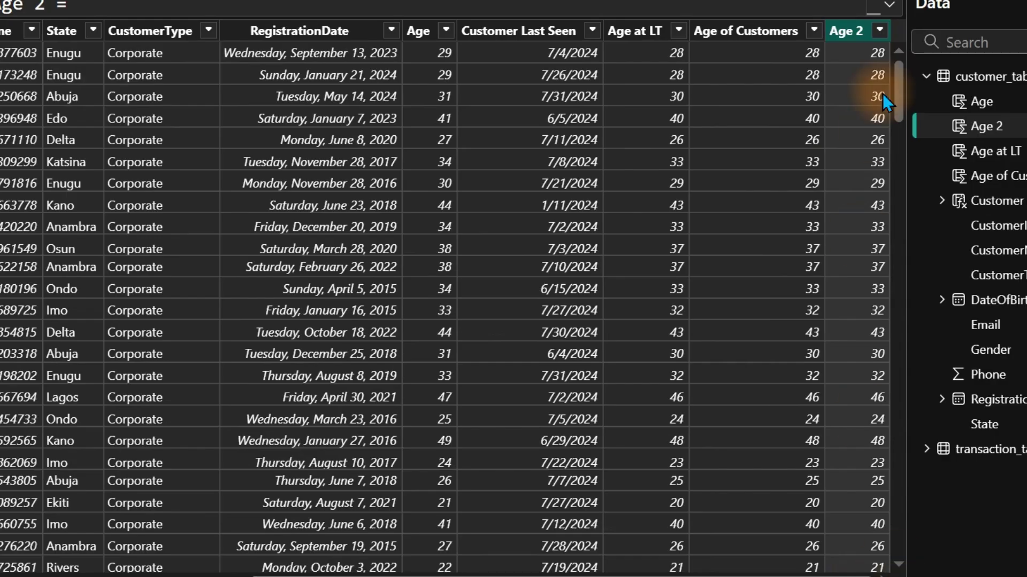
{"action": "left_click", "coordinate": [639, 39]}
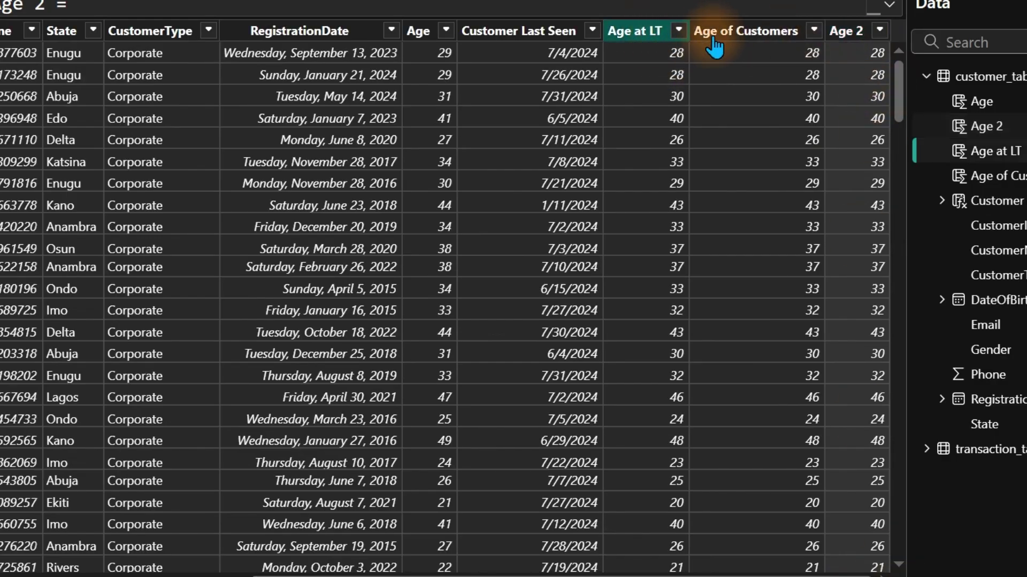
{"action": "left_click", "coordinate": [725, 39]}
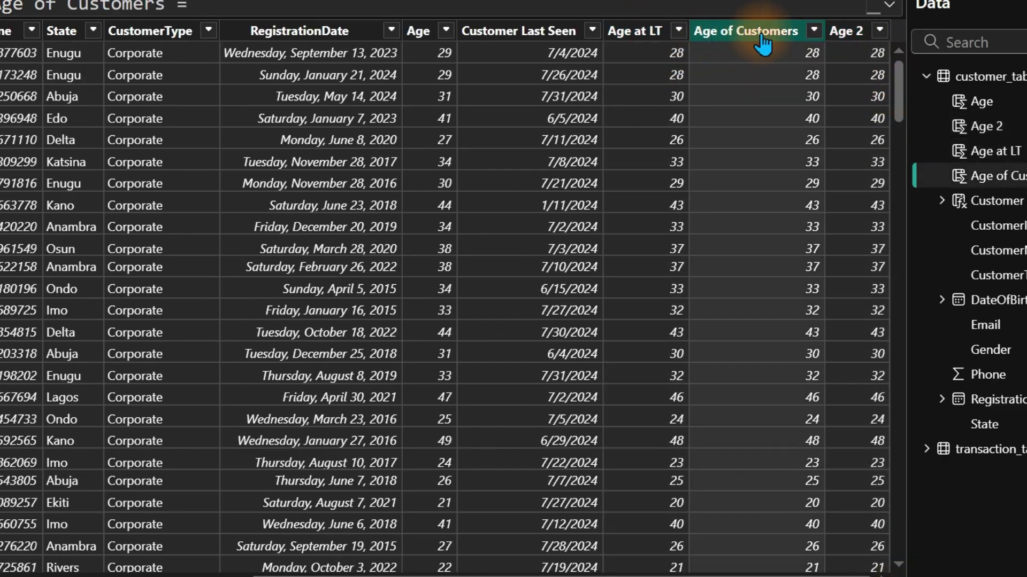
{"action": "left_click", "coordinate": [846, 37]}
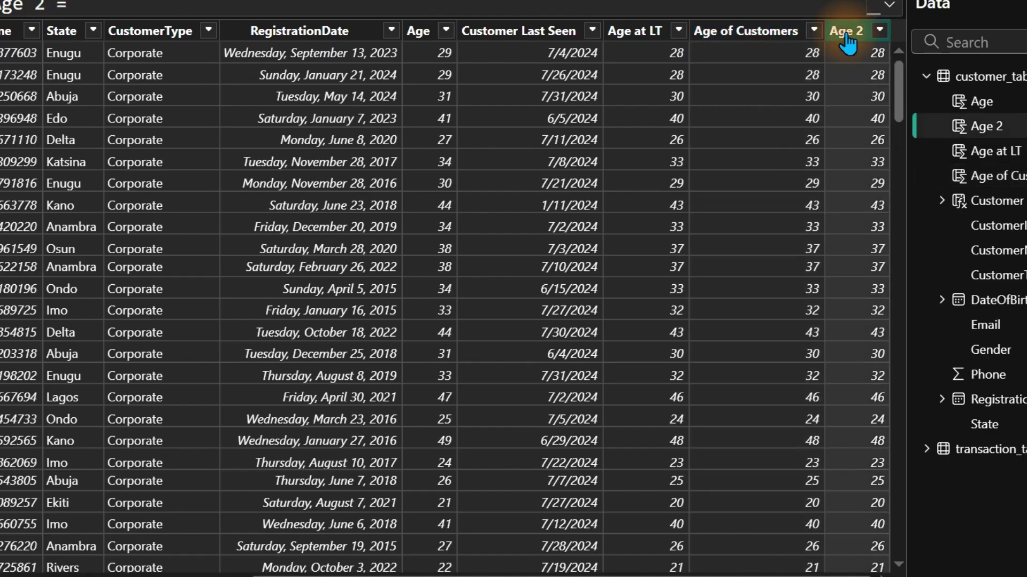